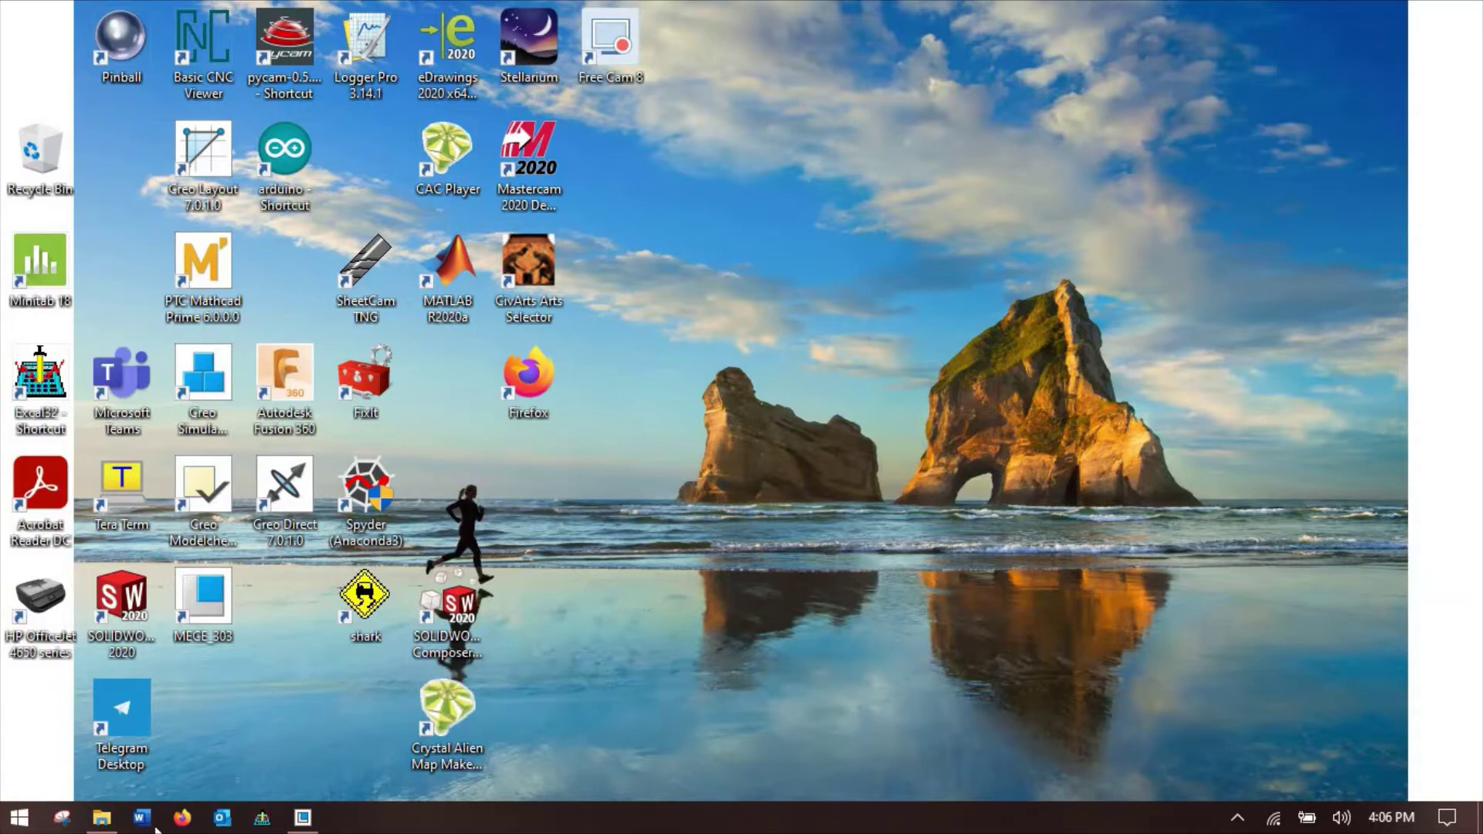
Bring up the MFG_Data folder window, then minimize it again
{"action": "left_click", "coordinate": [108, 823]}
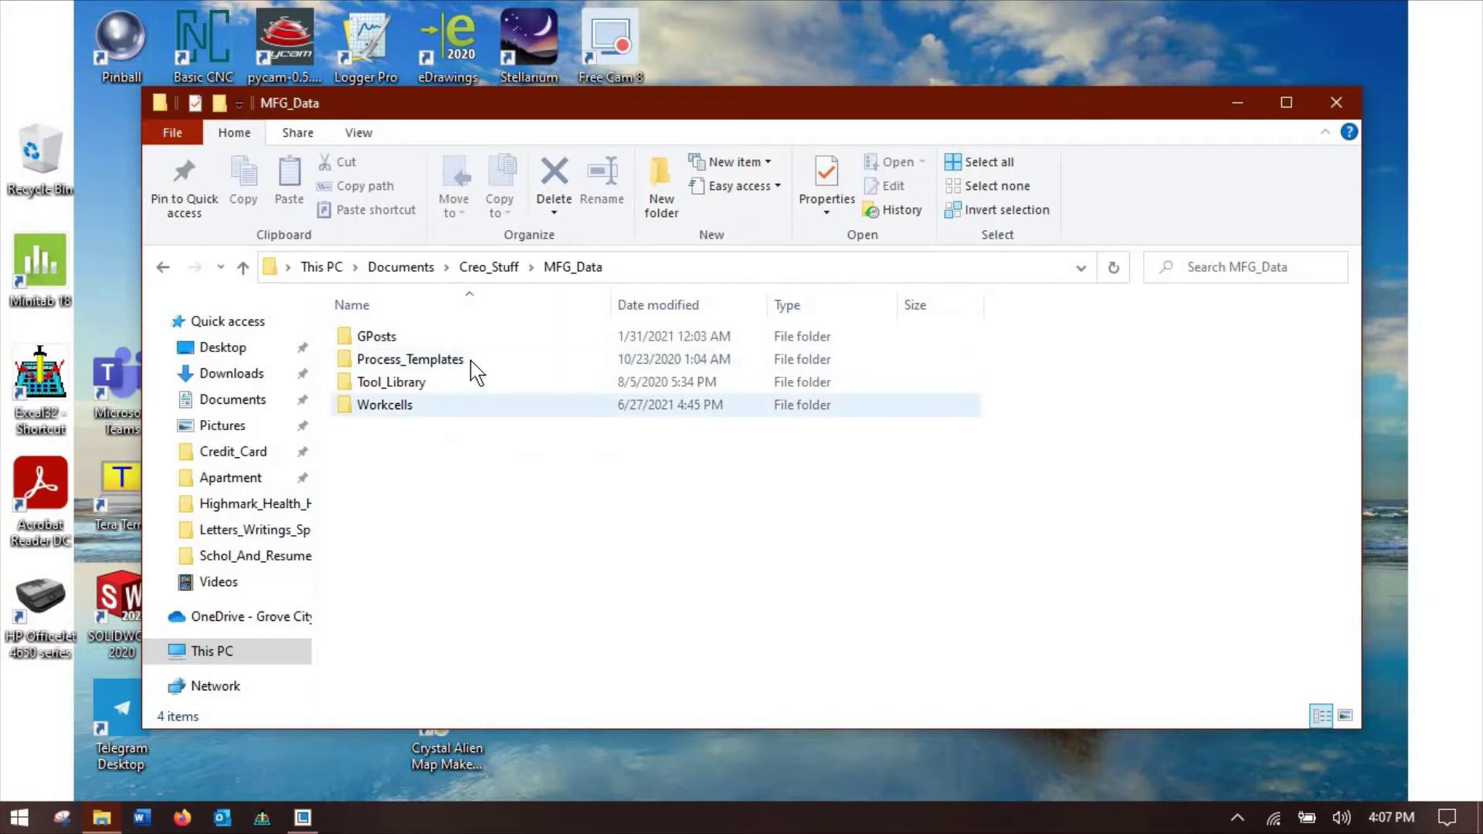
{"action": "mouse_move", "coordinate": [454, 329]}
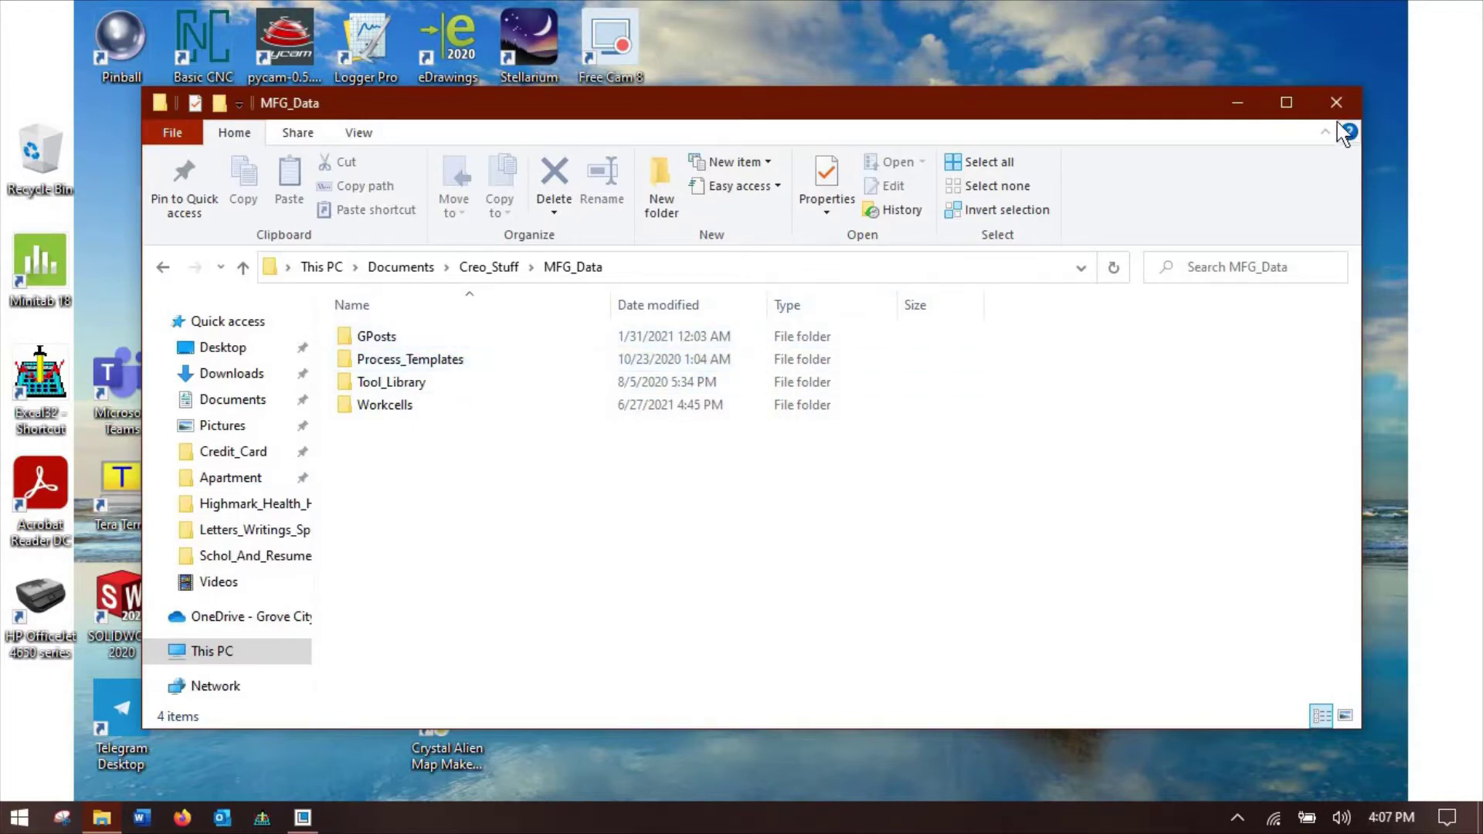
{"action": "left_click", "coordinate": [1234, 101]}
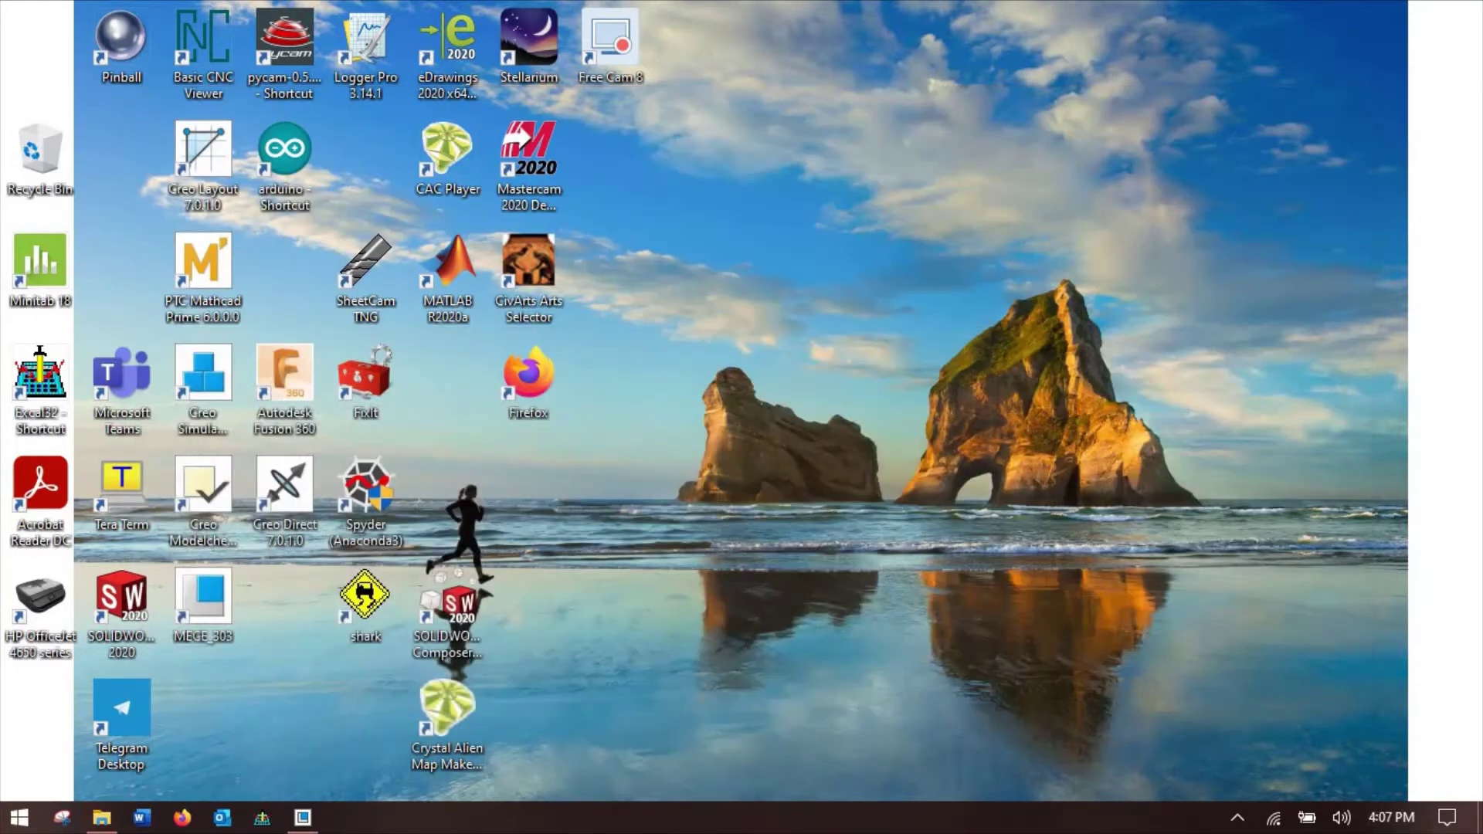
Create the mfg0001 manufacturing NC assembly from the default template
{"action": "left_click", "coordinate": [302, 817]}
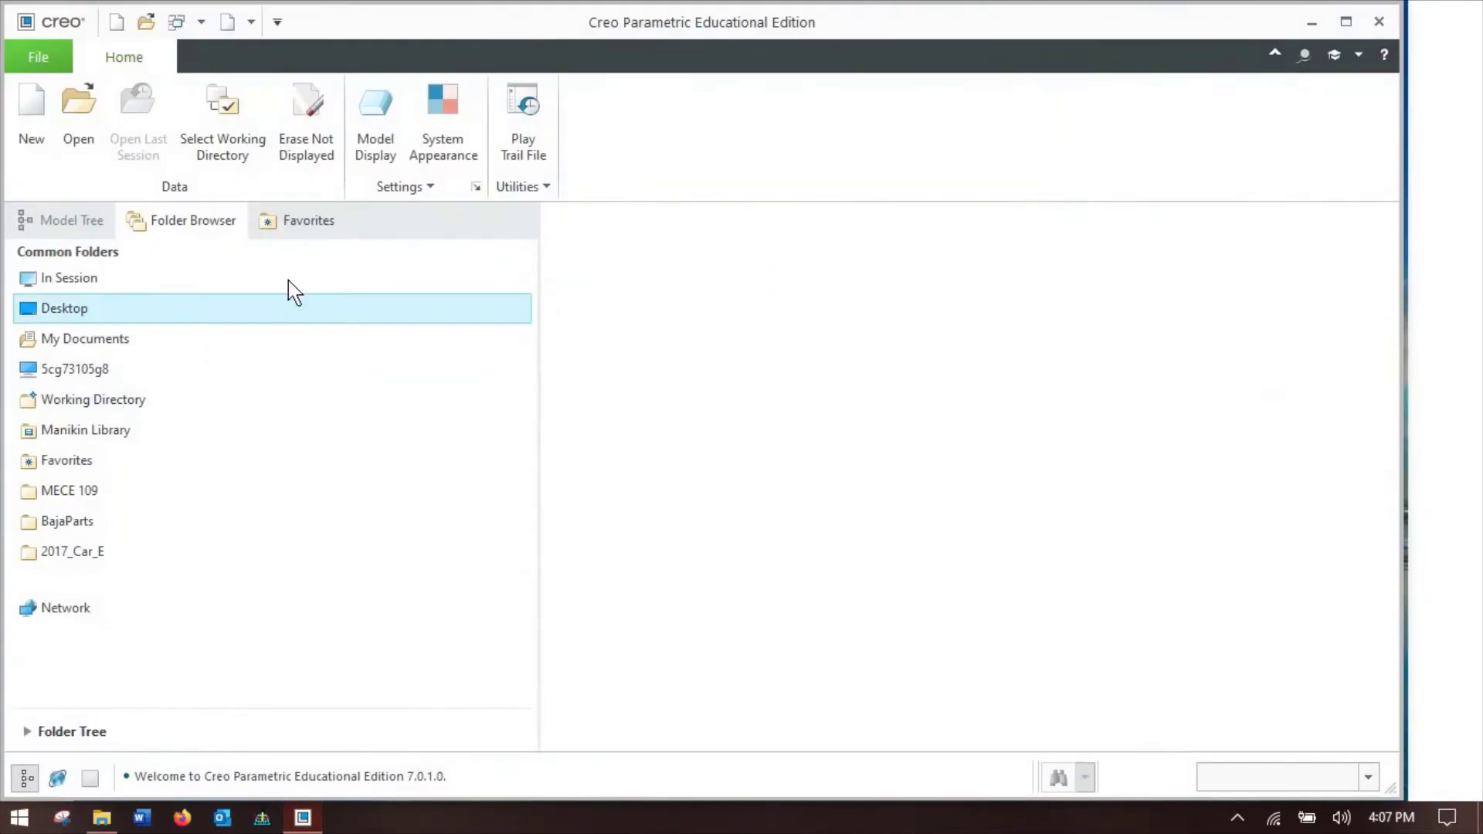
{"action": "left_click", "coordinate": [29, 141]}
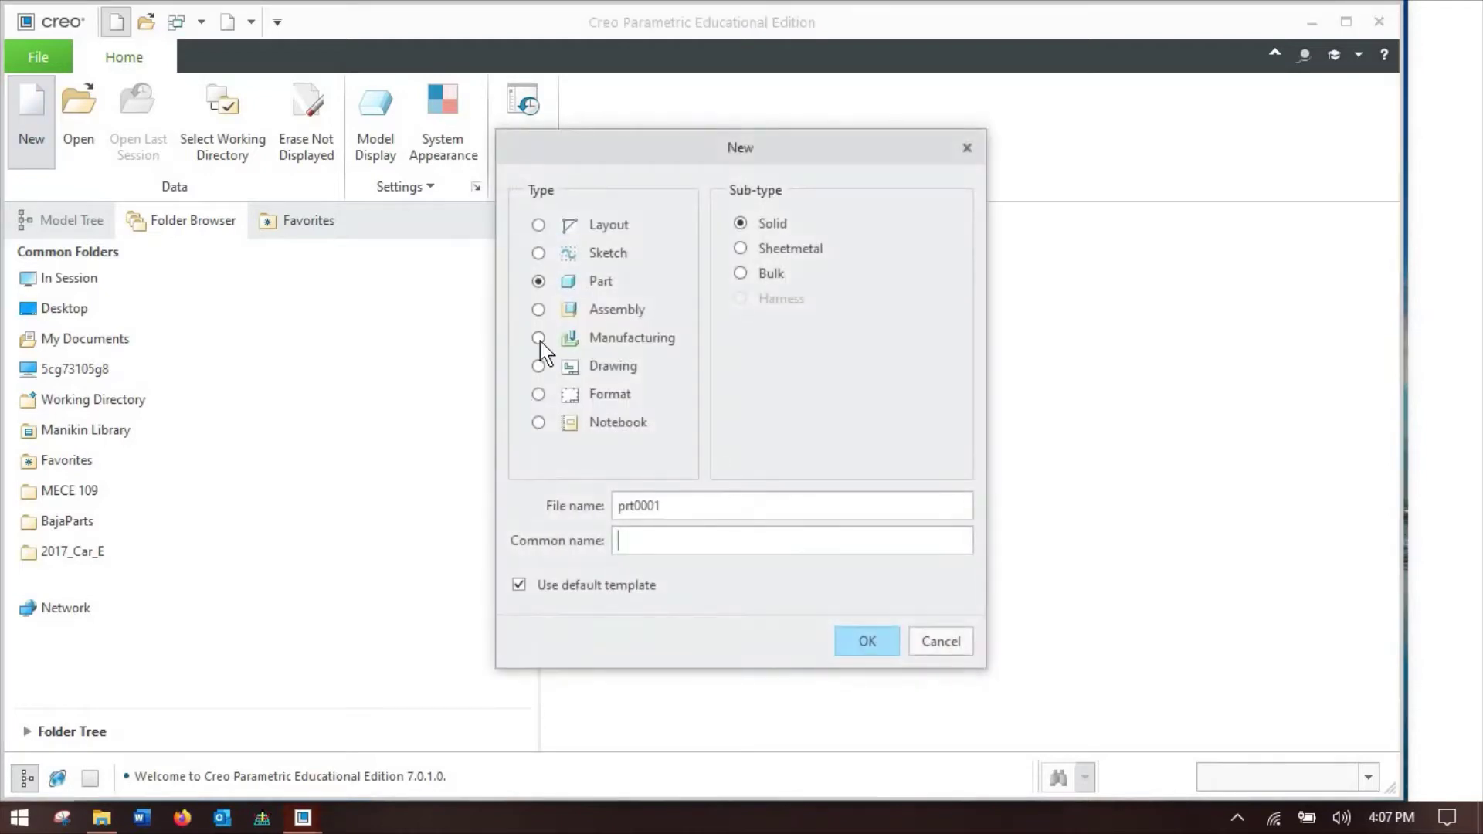
{"action": "left_click", "coordinate": [540, 341]}
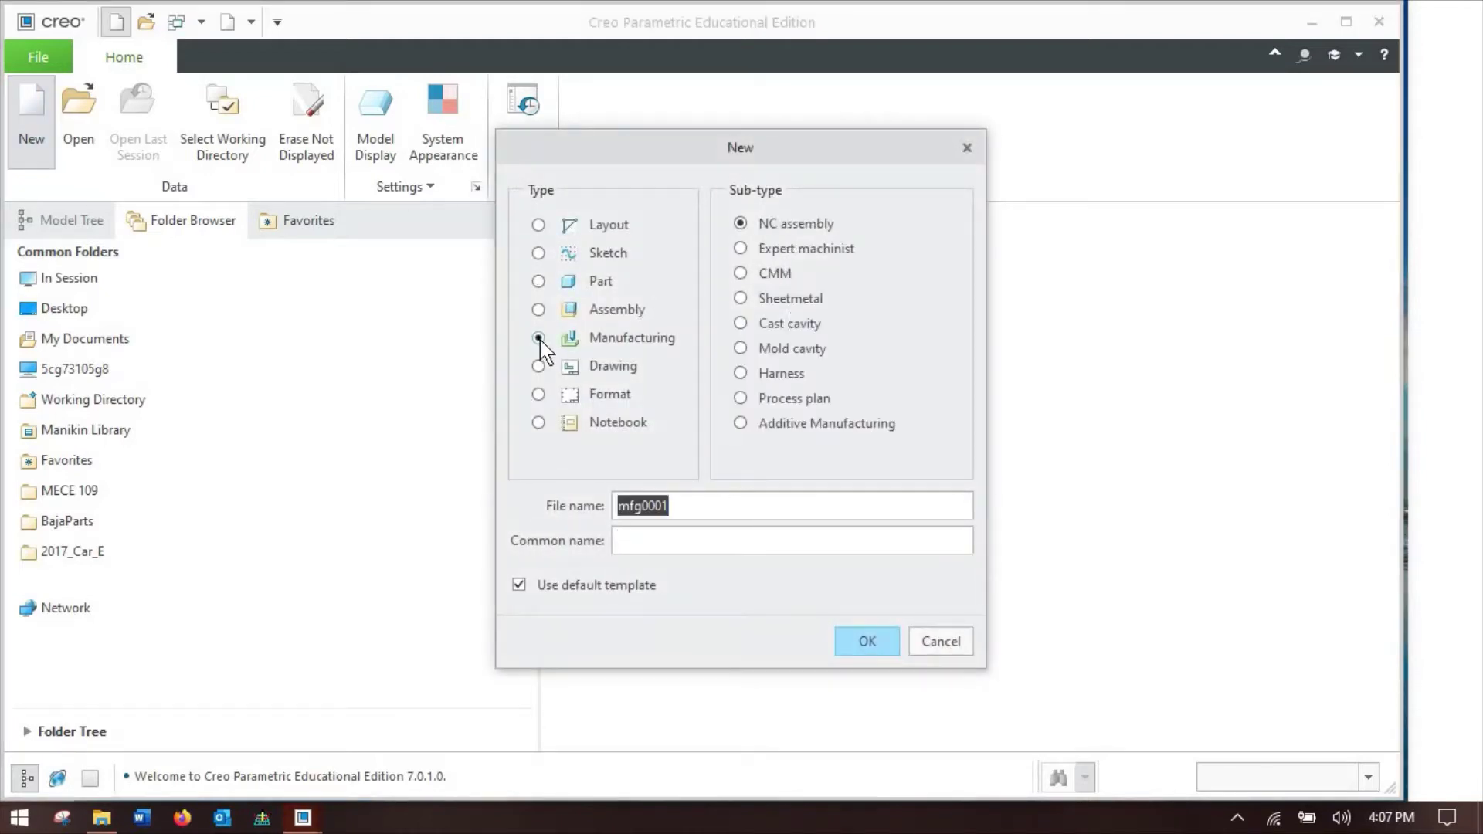
{"action": "left_click", "coordinate": [873, 638]}
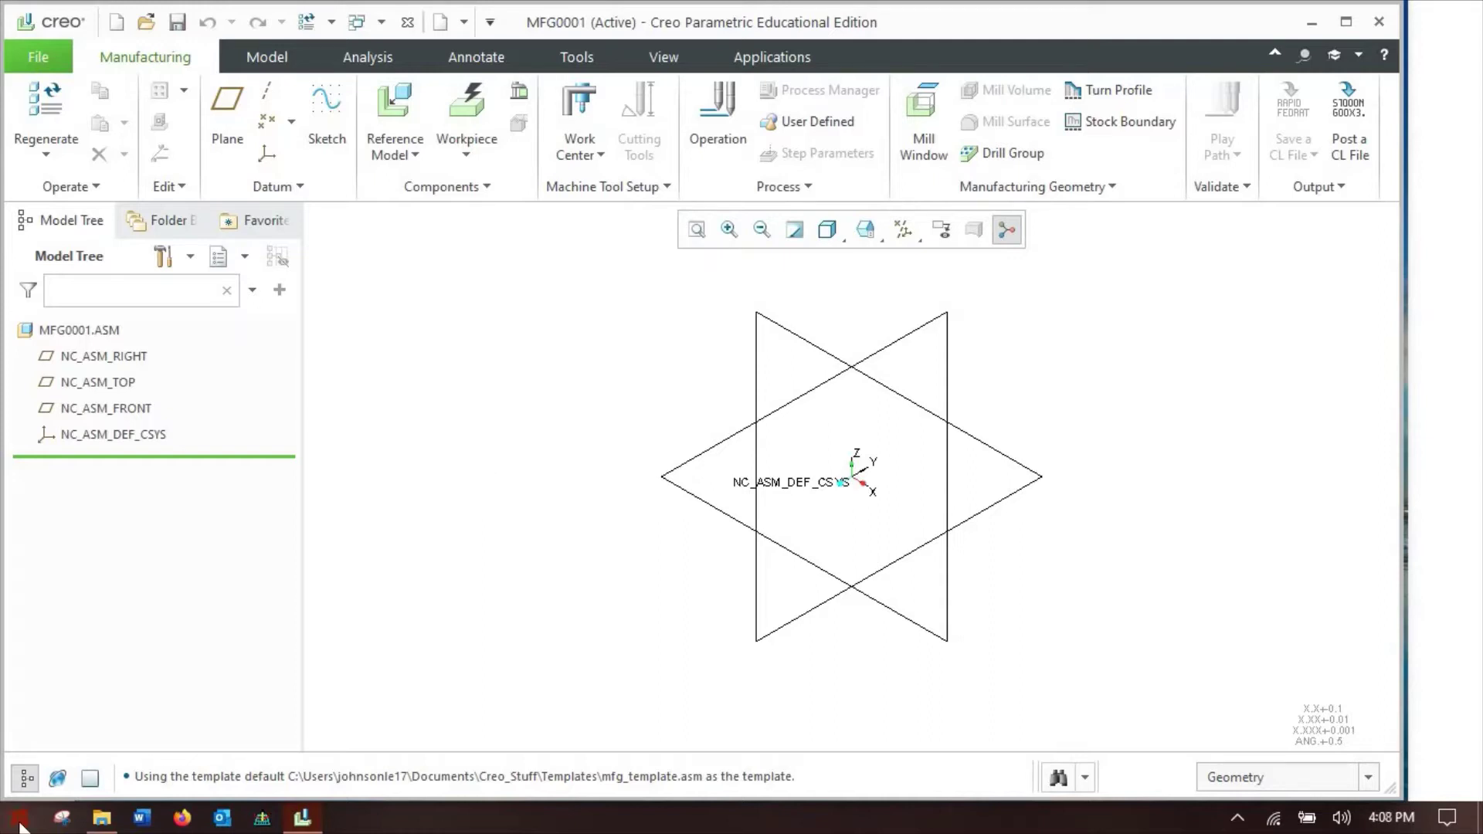
{"action": "left_click", "coordinate": [581, 155]}
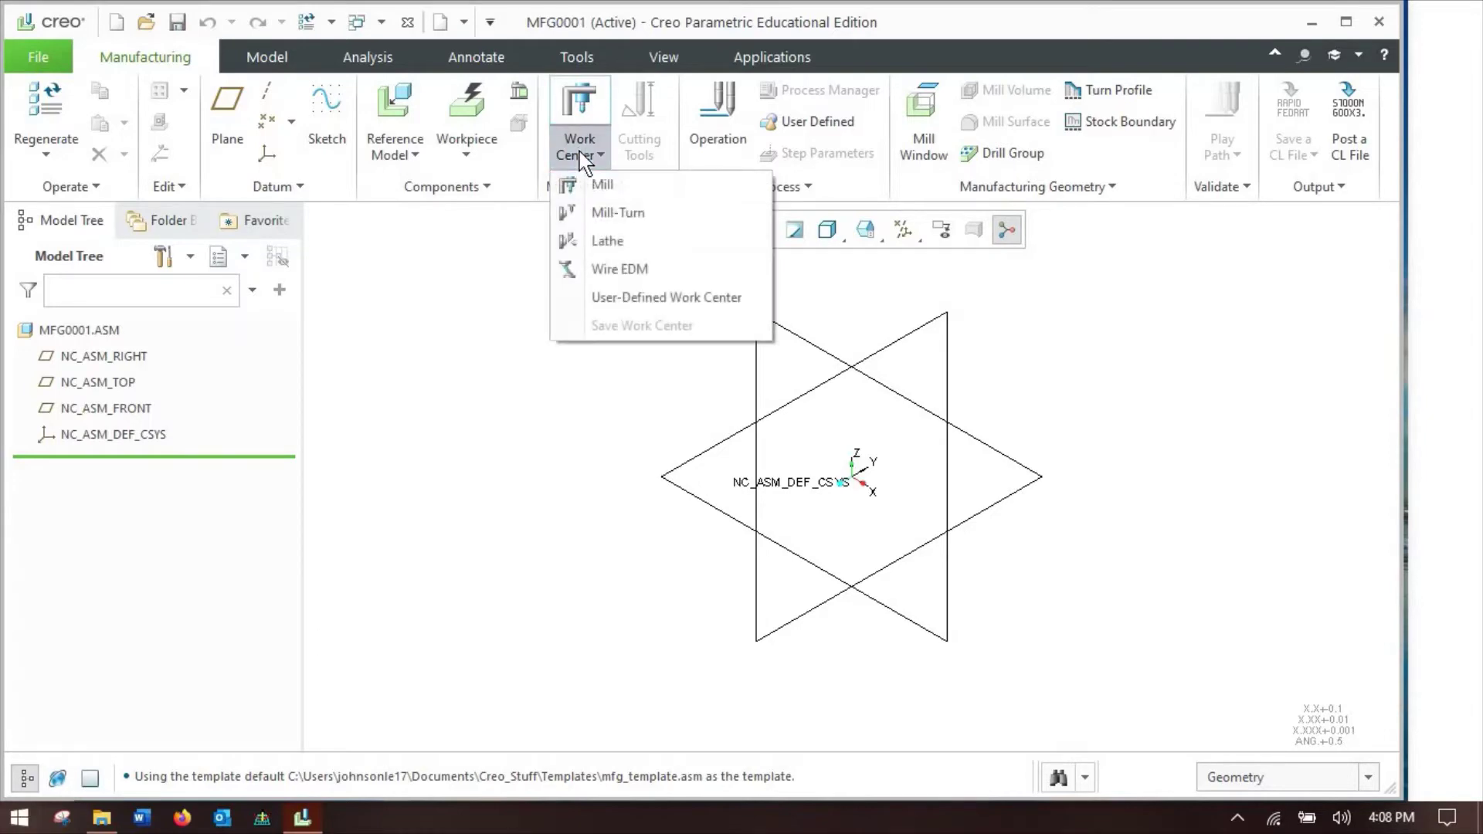
{"action": "left_click", "coordinate": [601, 185]}
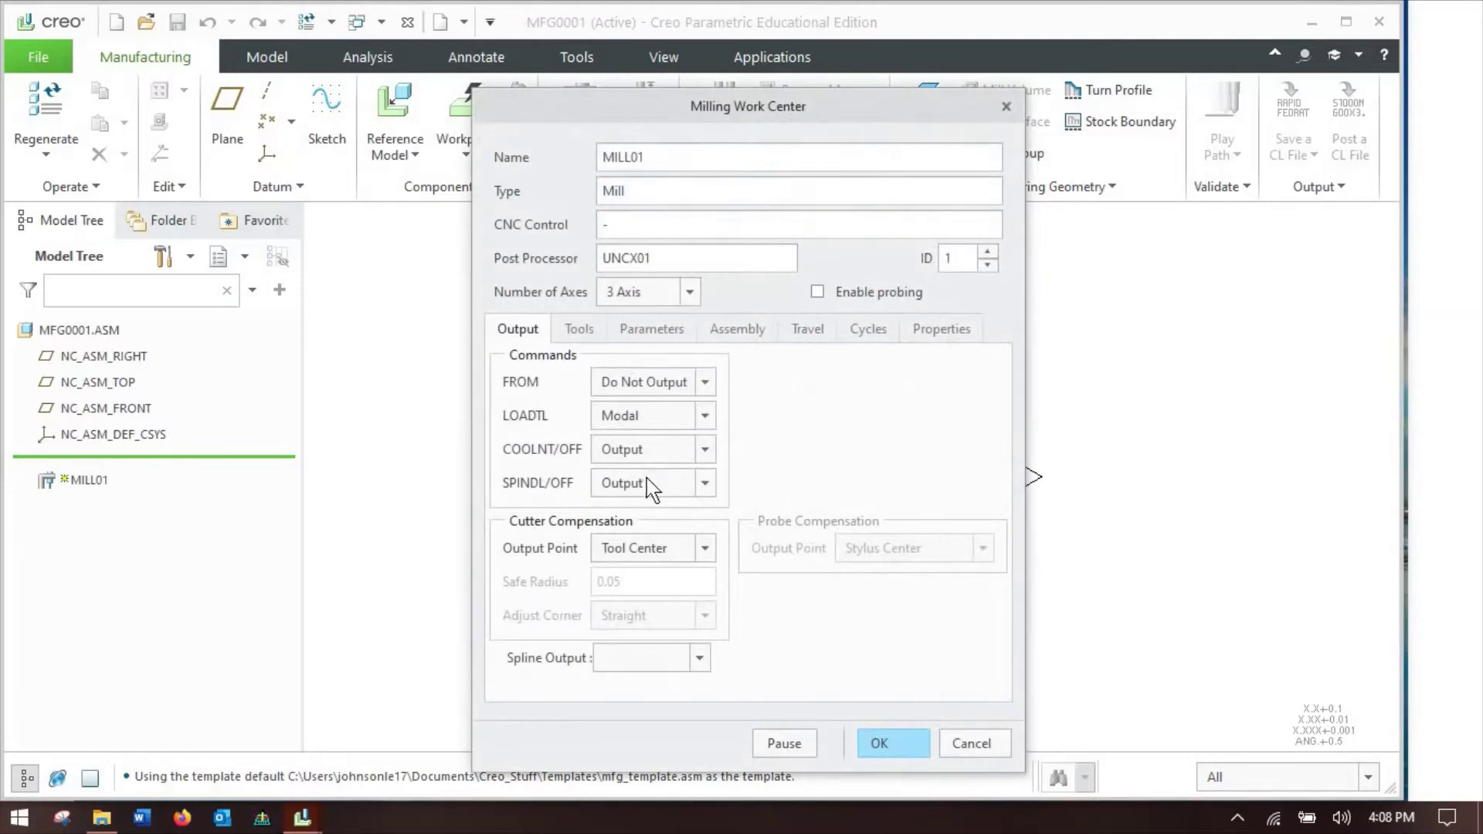
{"action": "left_click", "coordinate": [600, 328]}
{"action": "left_click", "coordinate": [651, 332]}
{"action": "left_click", "coordinate": [733, 331]}
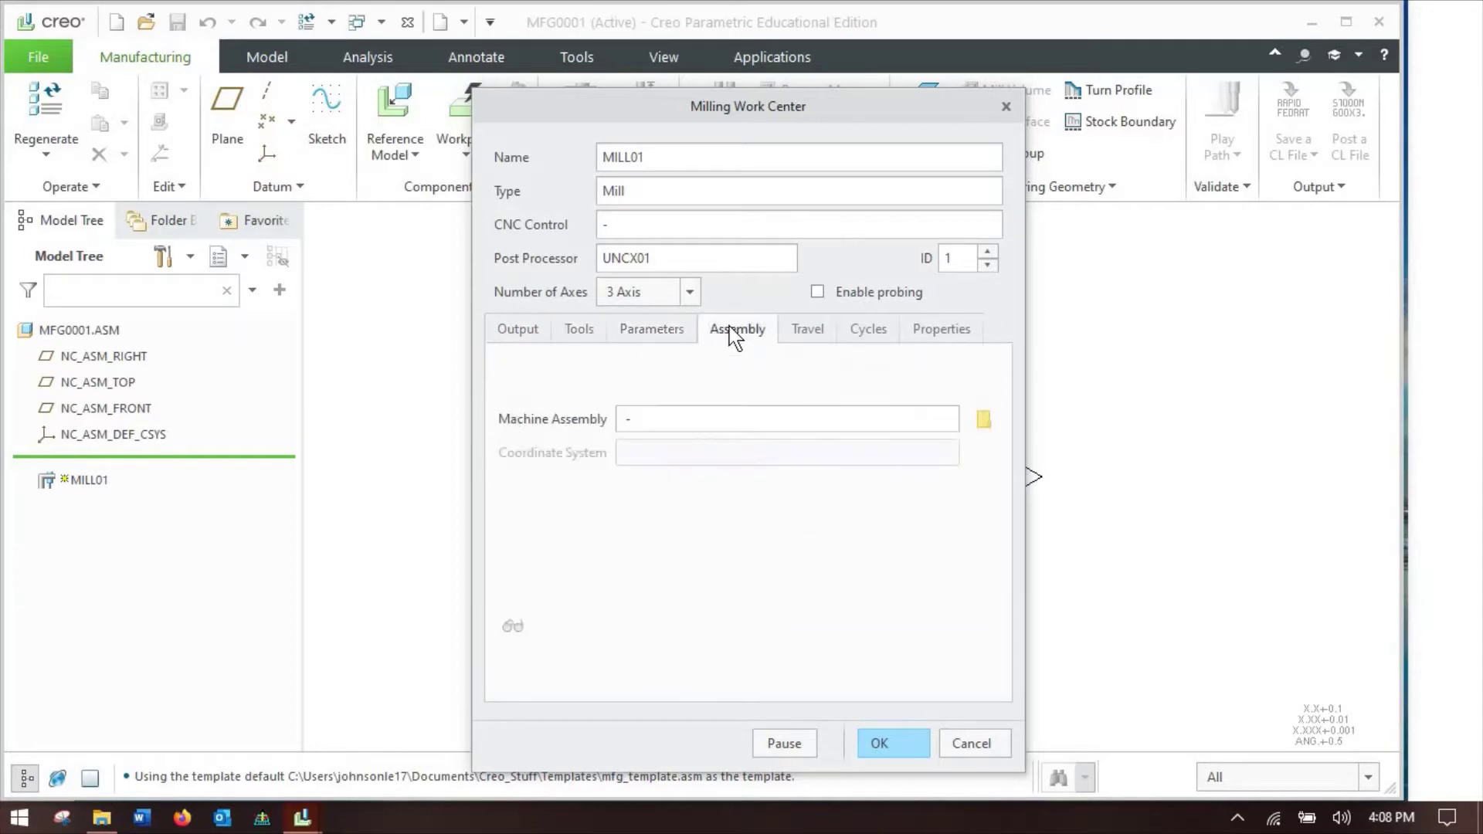
{"action": "left_click", "coordinate": [825, 326]}
{"action": "left_click", "coordinate": [856, 328]}
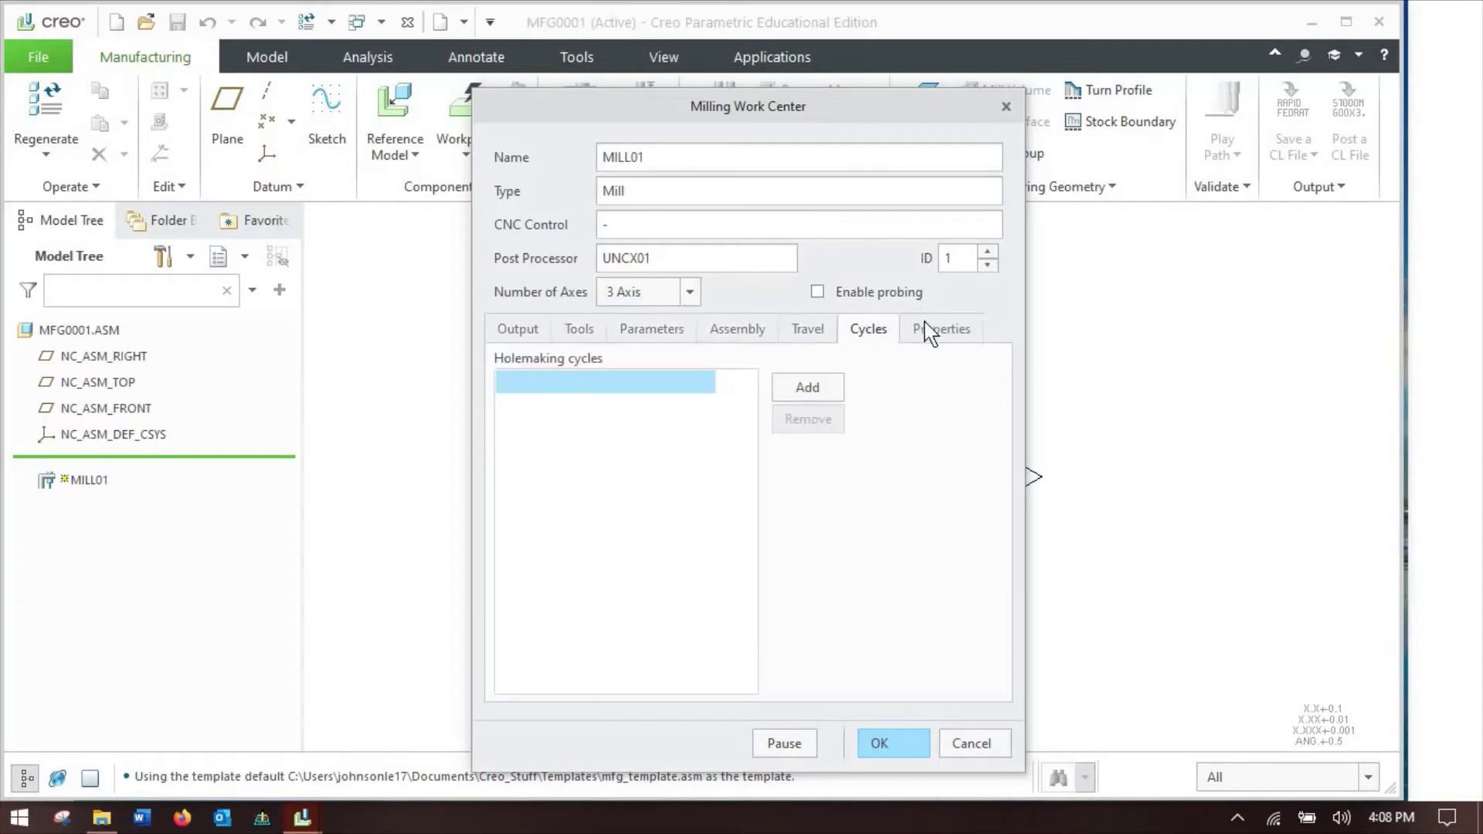
{"action": "left_click", "coordinate": [927, 328]}
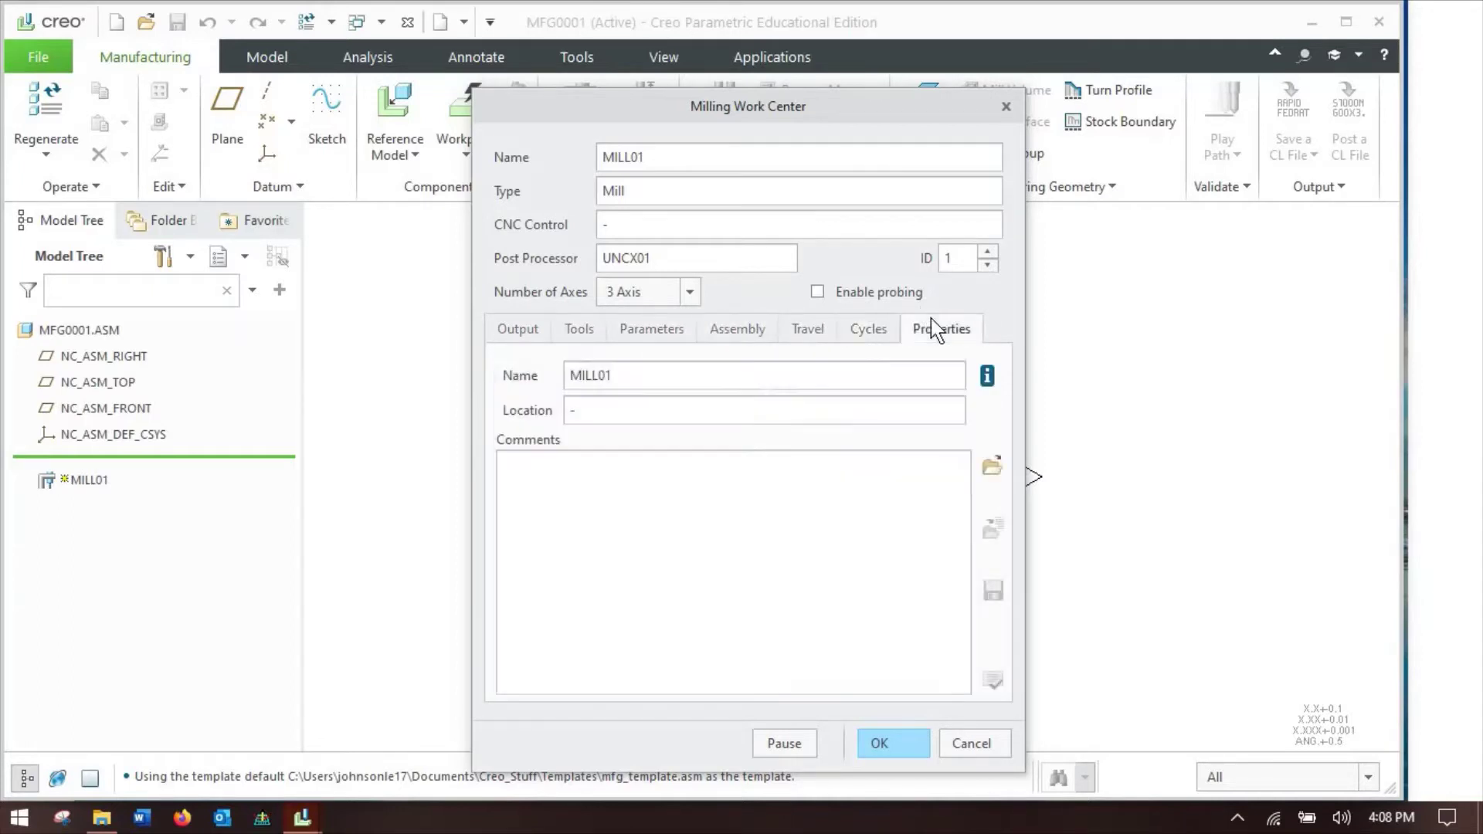
{"action": "left_click", "coordinate": [537, 334]}
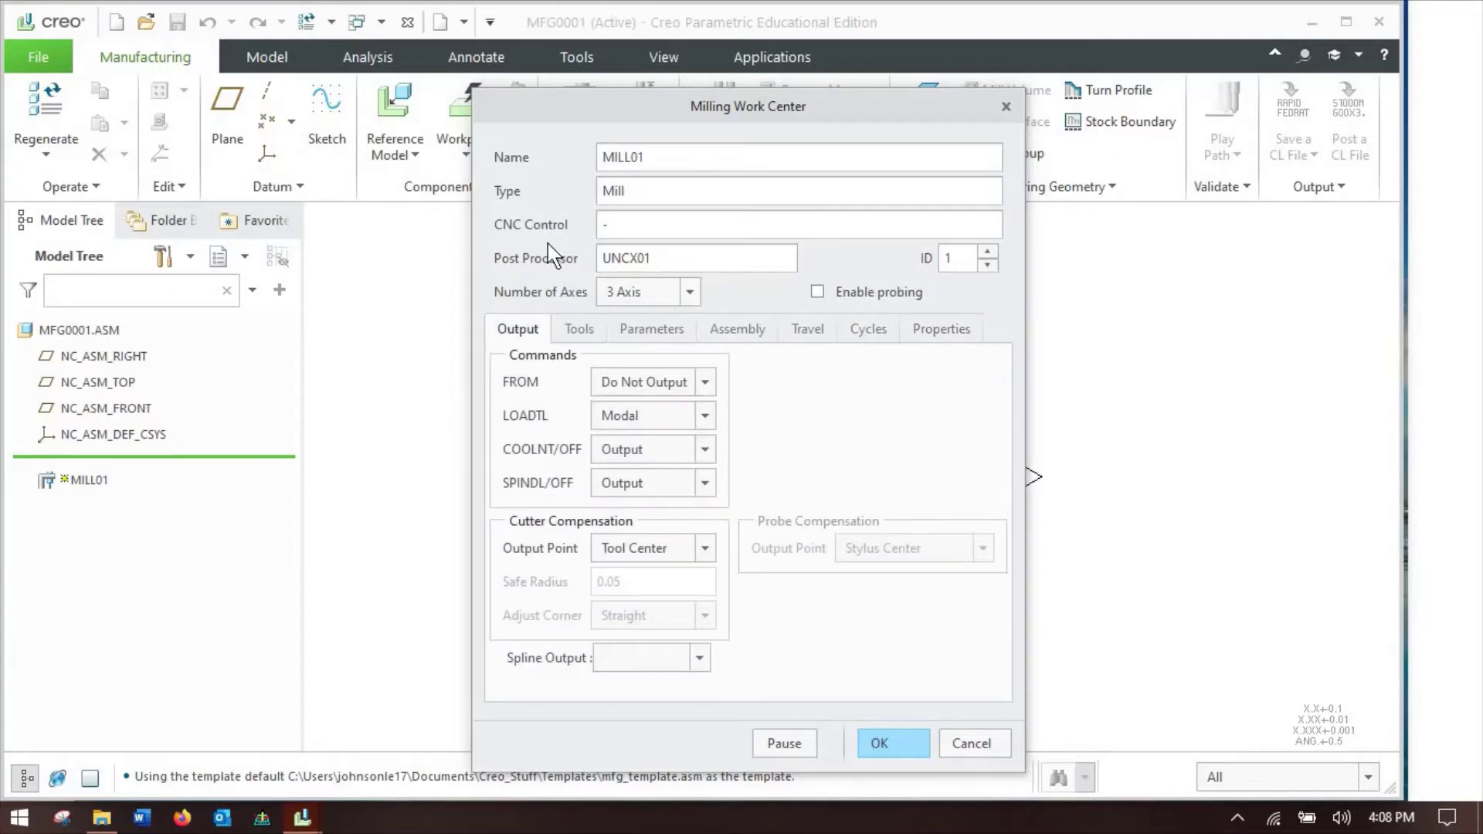
{"action": "double_click", "coordinate": [656, 259]}
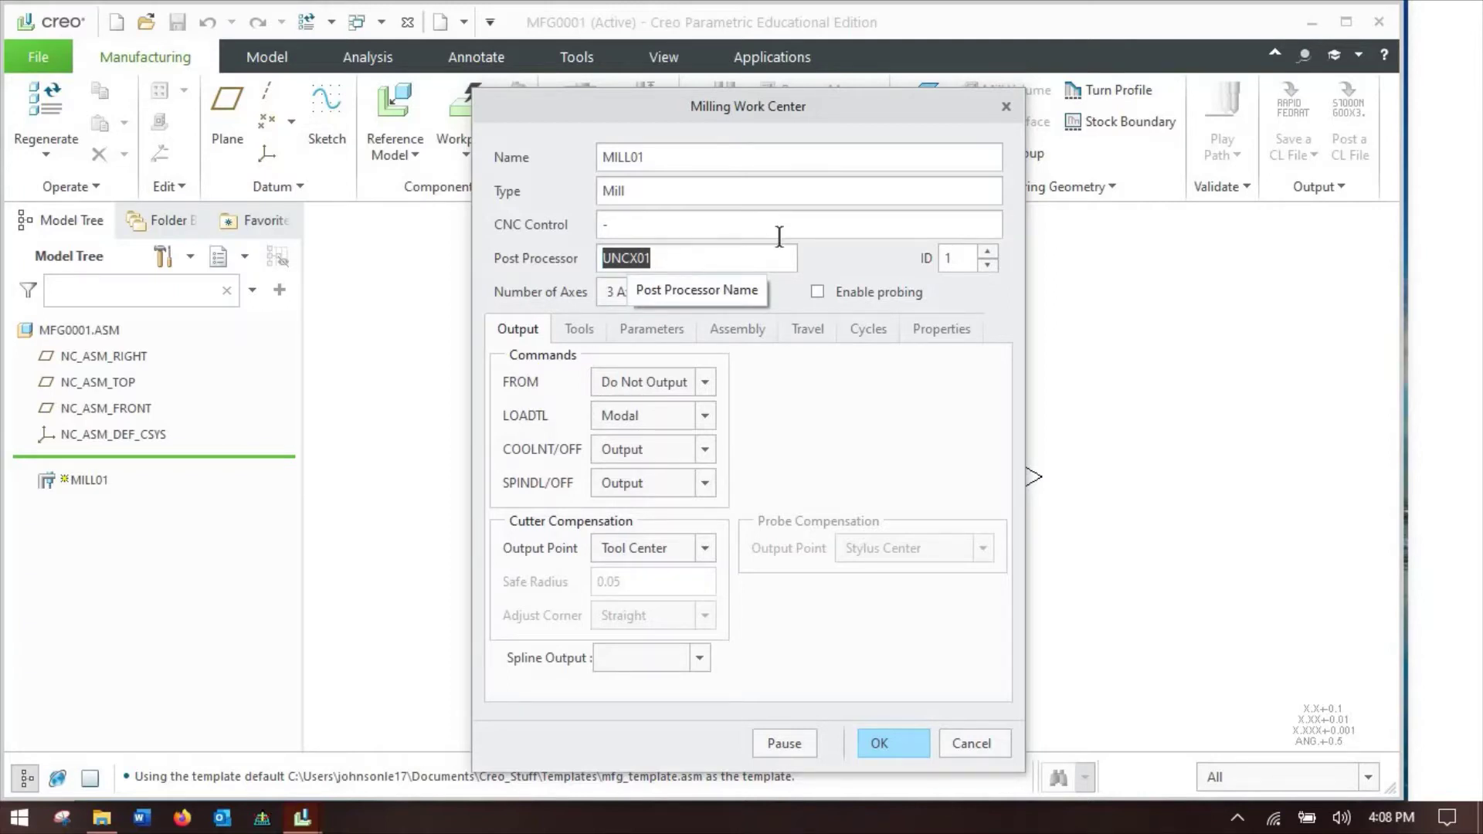
{"action": "left_click", "coordinate": [726, 255]}
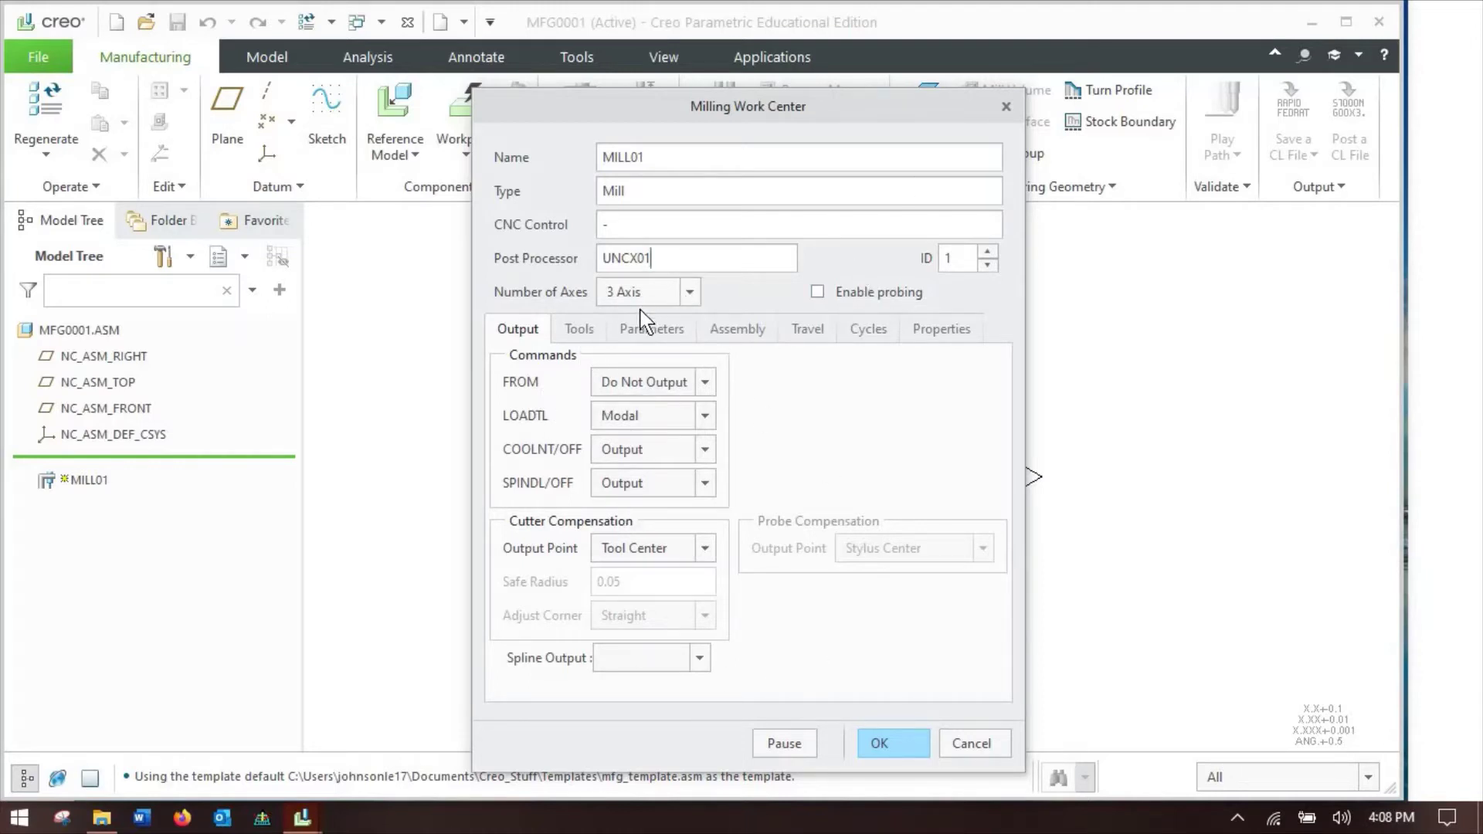
{"action": "left_click", "coordinate": [698, 288]}
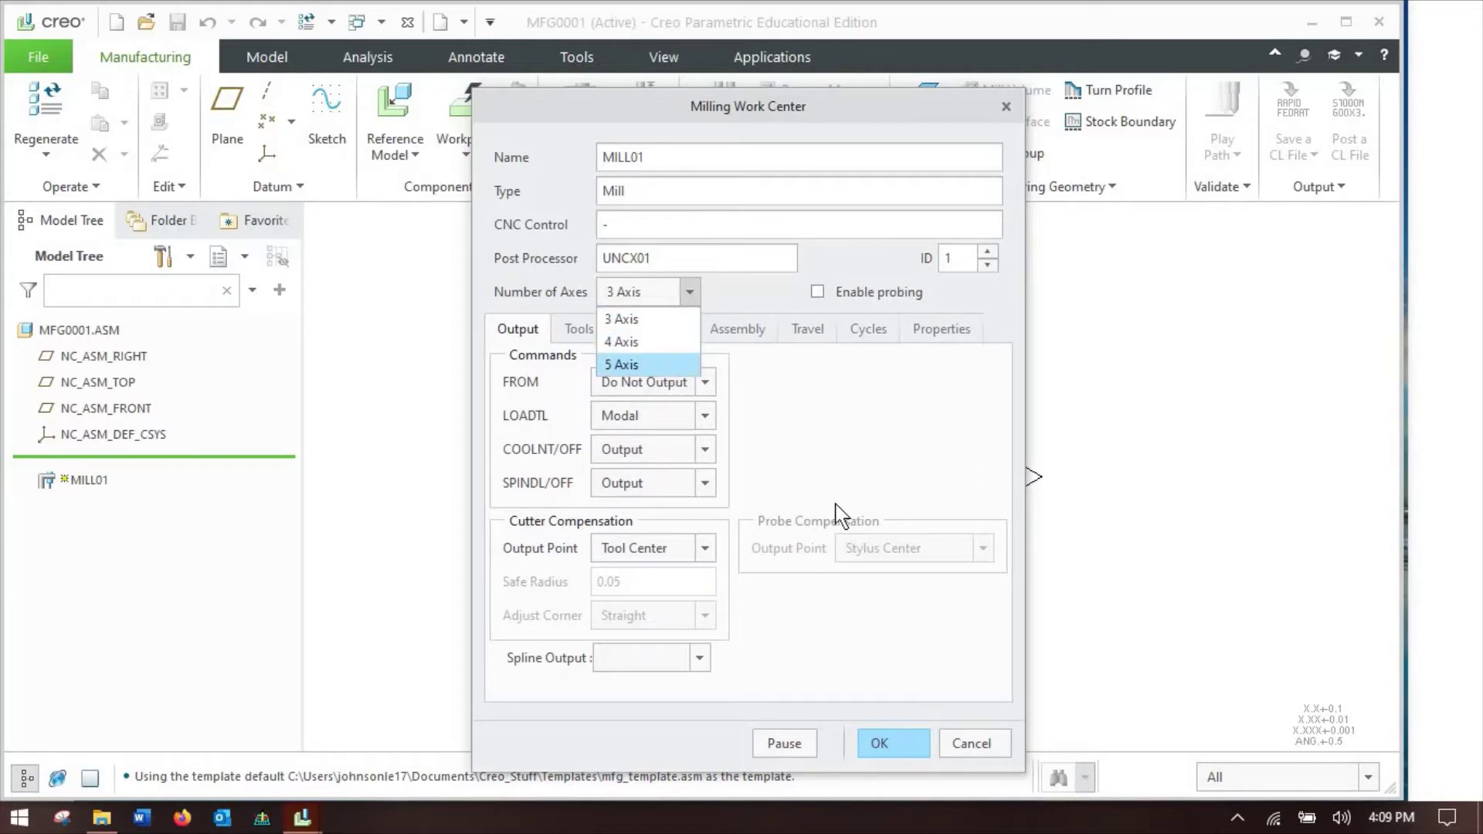
{"action": "left_click", "coordinate": [974, 743]}
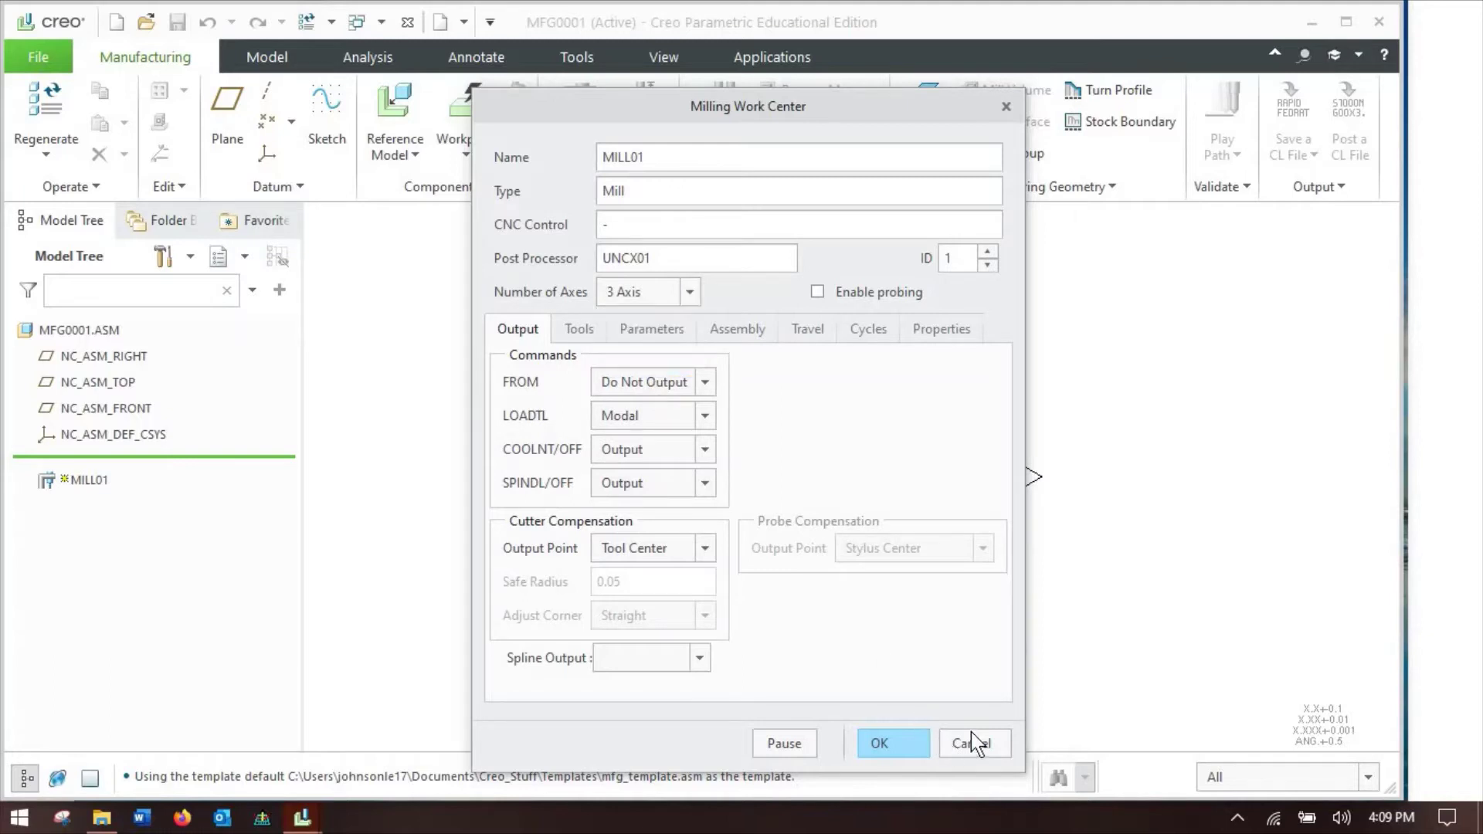
Dismiss the milling work center setup
{"action": "left_click", "coordinate": [961, 746]}
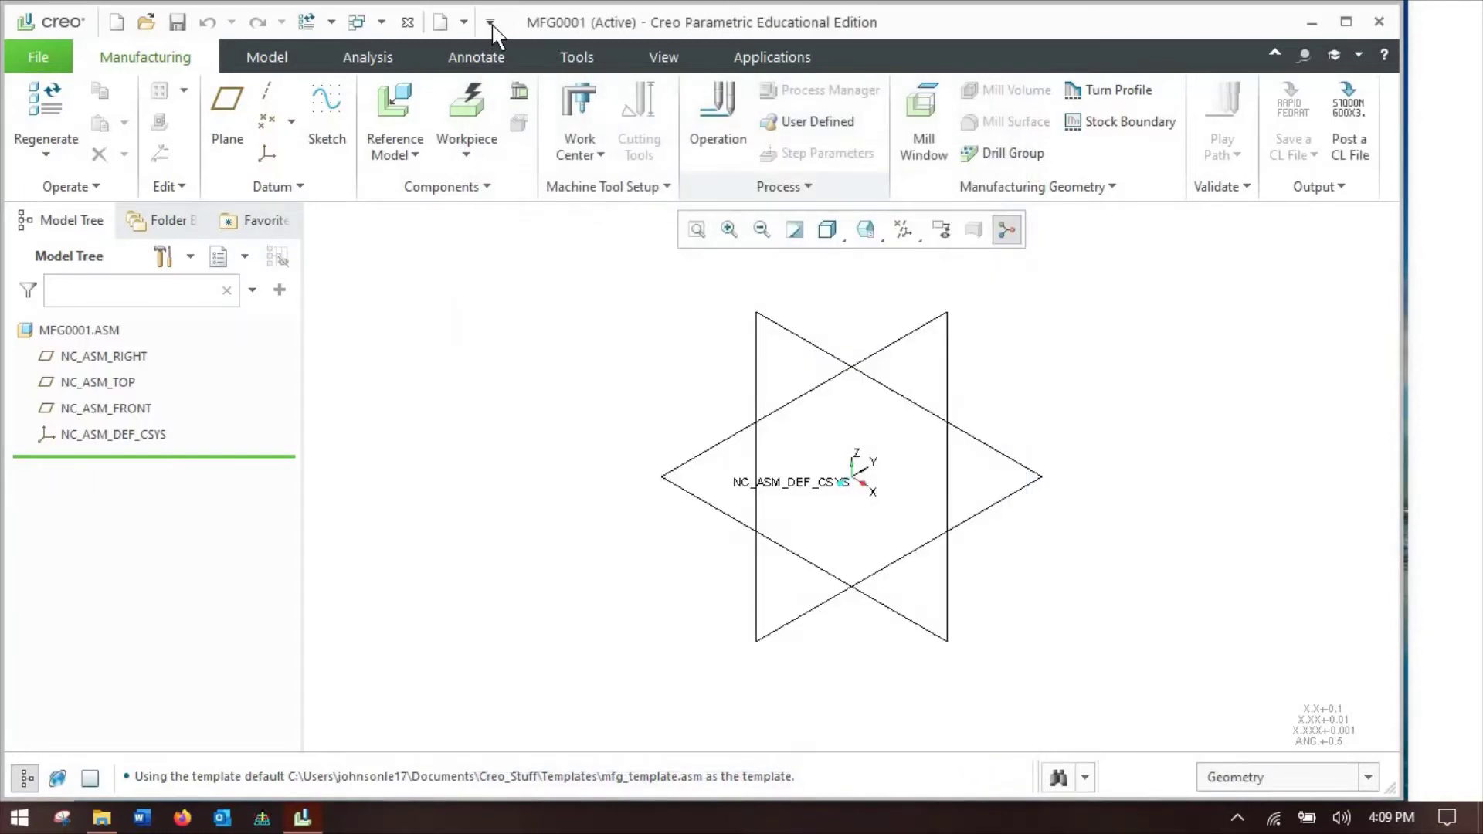
{"action": "left_click", "coordinate": [580, 108]}
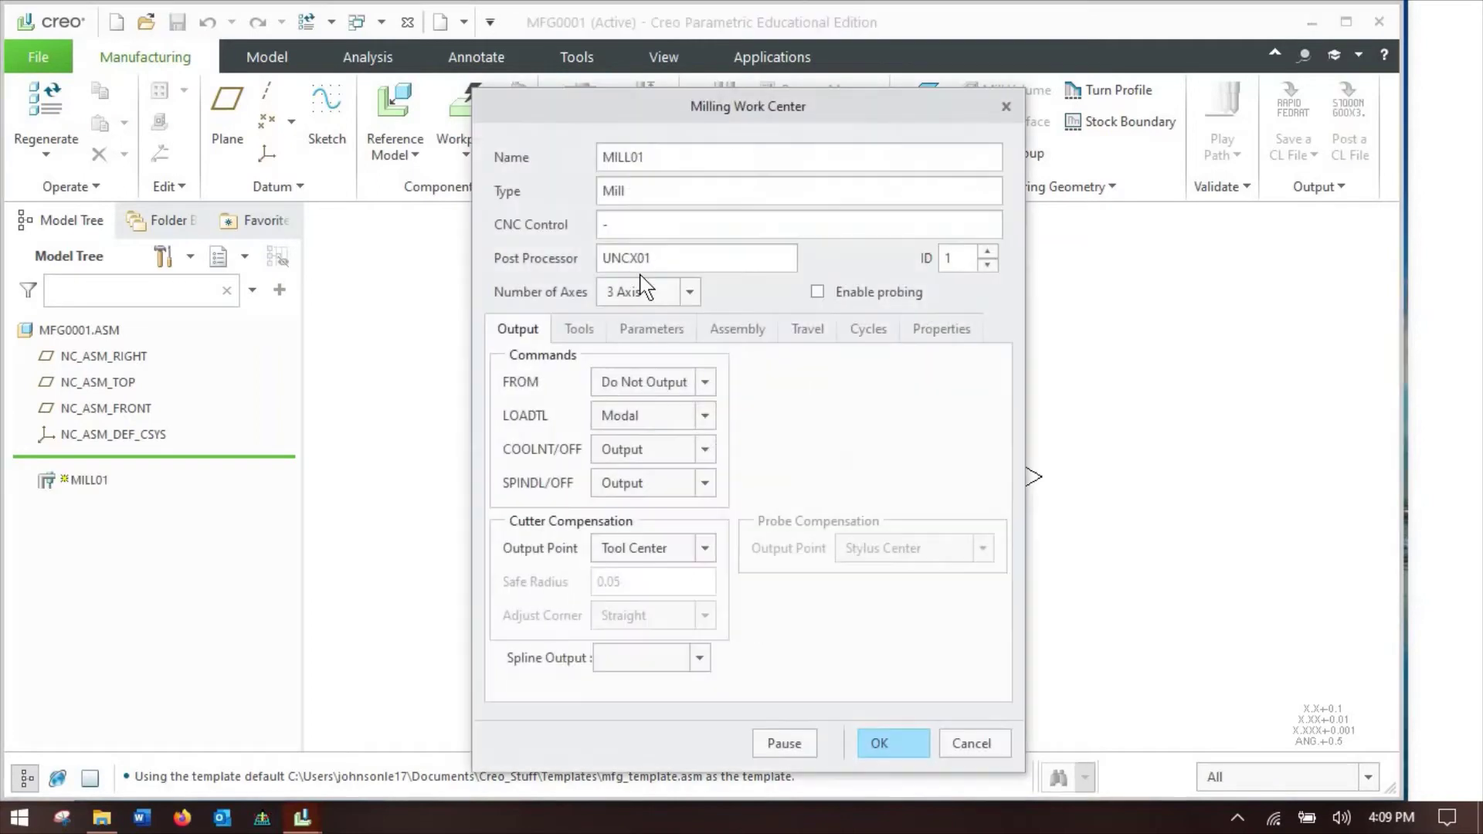
{"action": "left_click", "coordinate": [988, 746]}
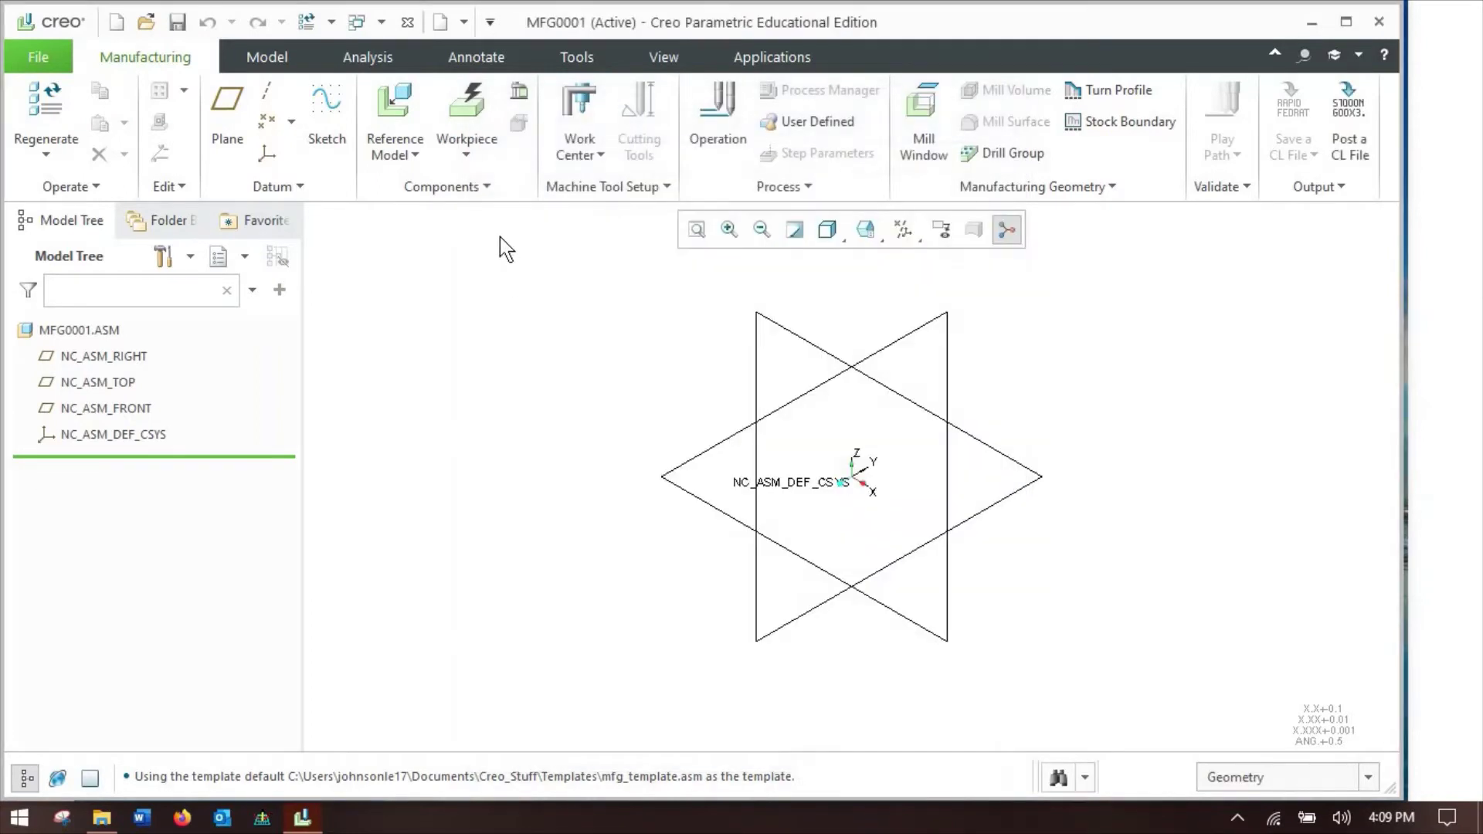
Load a user-defined work center from gcc_turn_std01.gph in the Workcells folder
{"action": "left_click", "coordinate": [600, 162]}
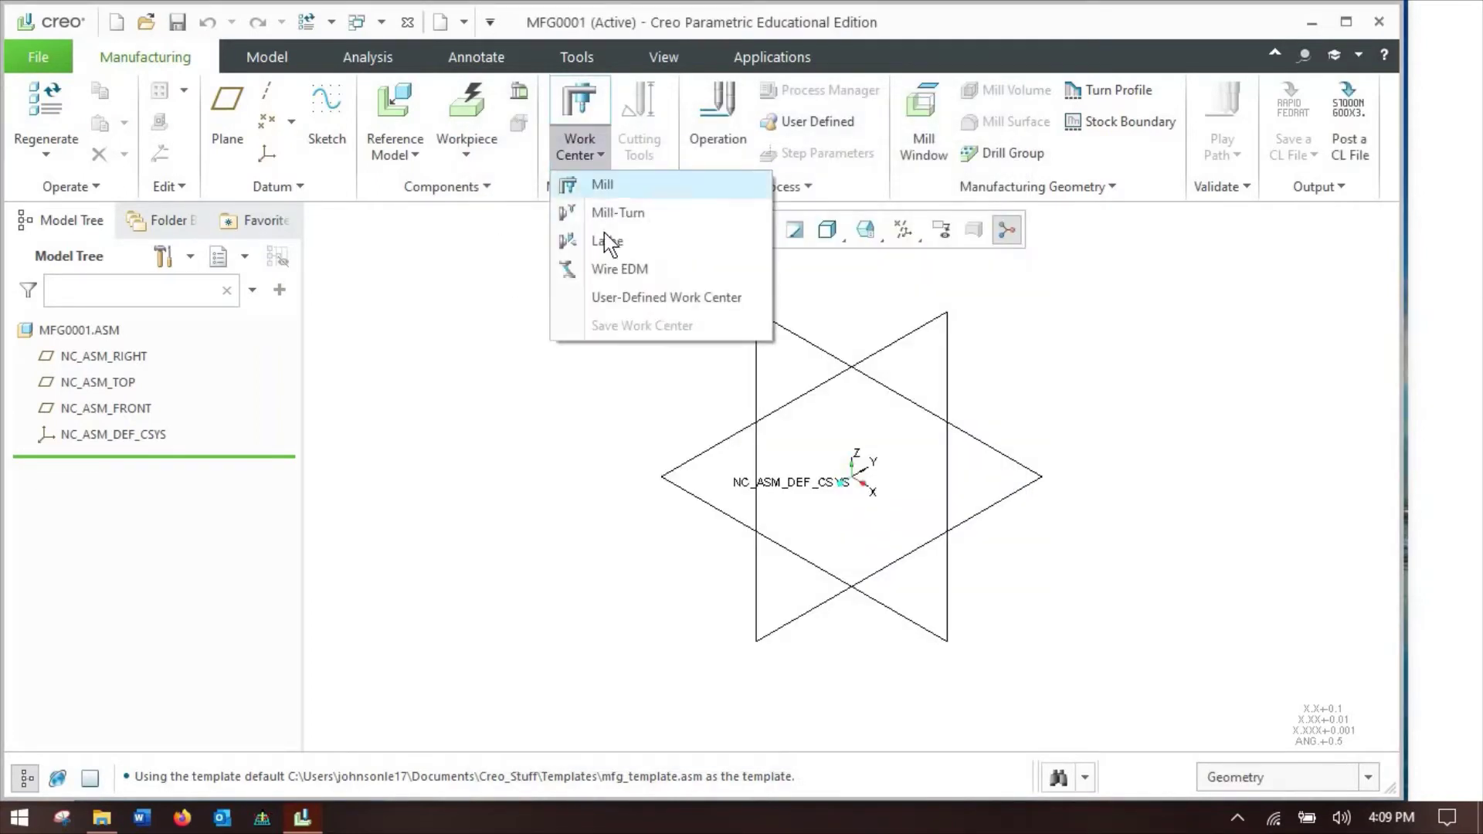
{"action": "left_click", "coordinate": [657, 301]}
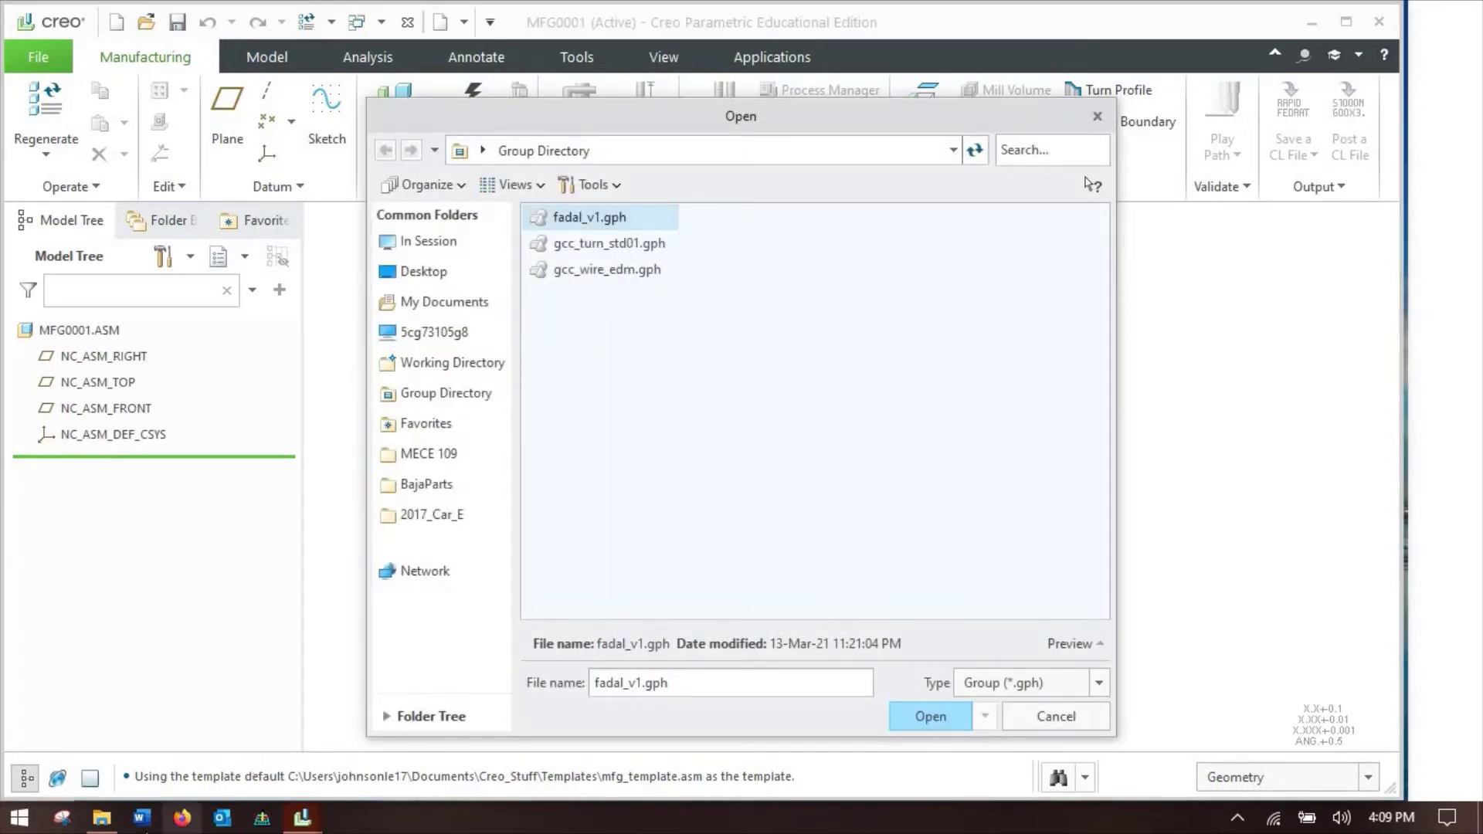
{"action": "left_click", "coordinate": [101, 817]}
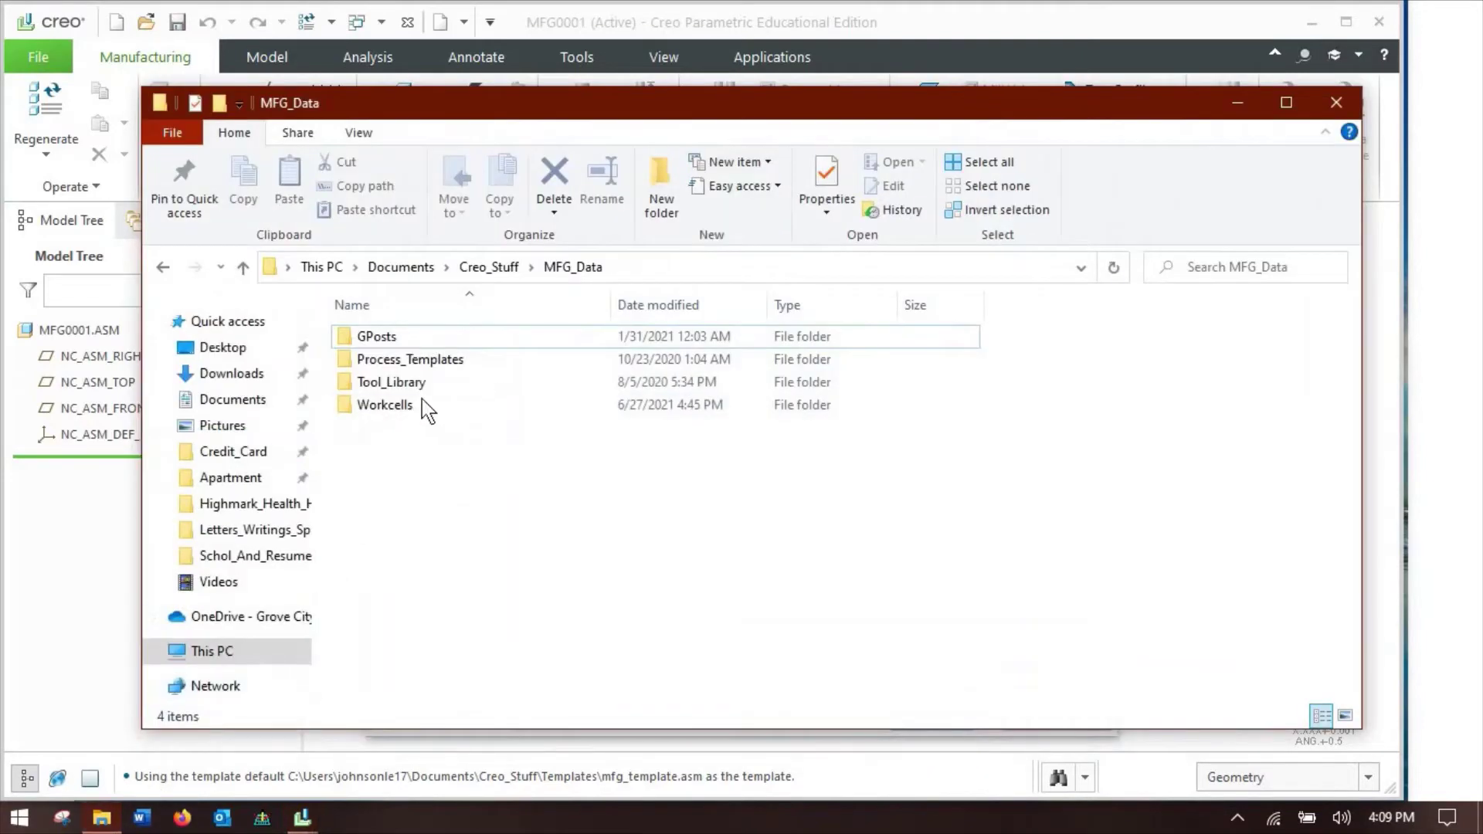
{"action": "double_click", "coordinate": [422, 403]}
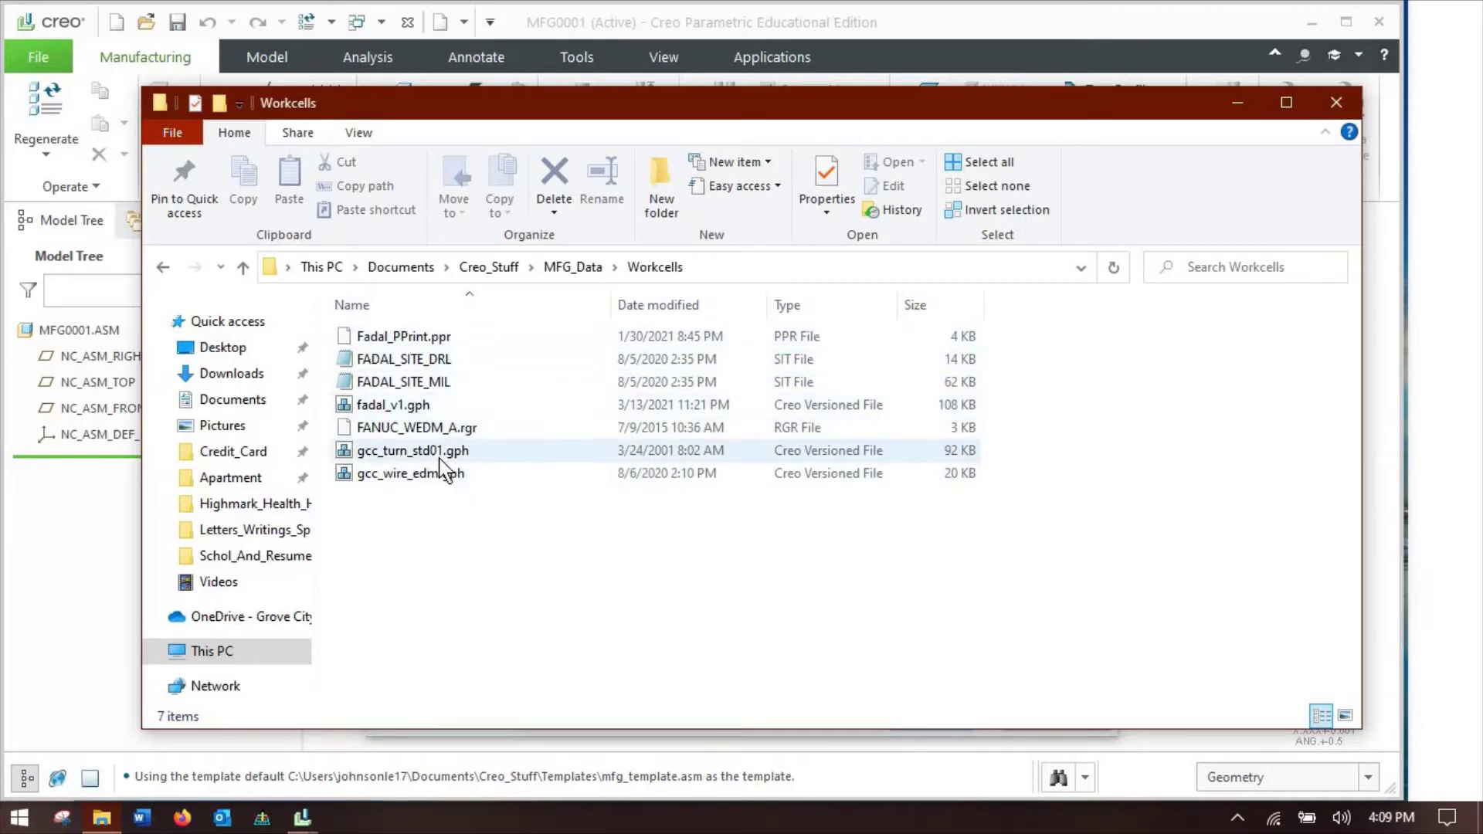
{"action": "left_click", "coordinate": [1230, 101]}
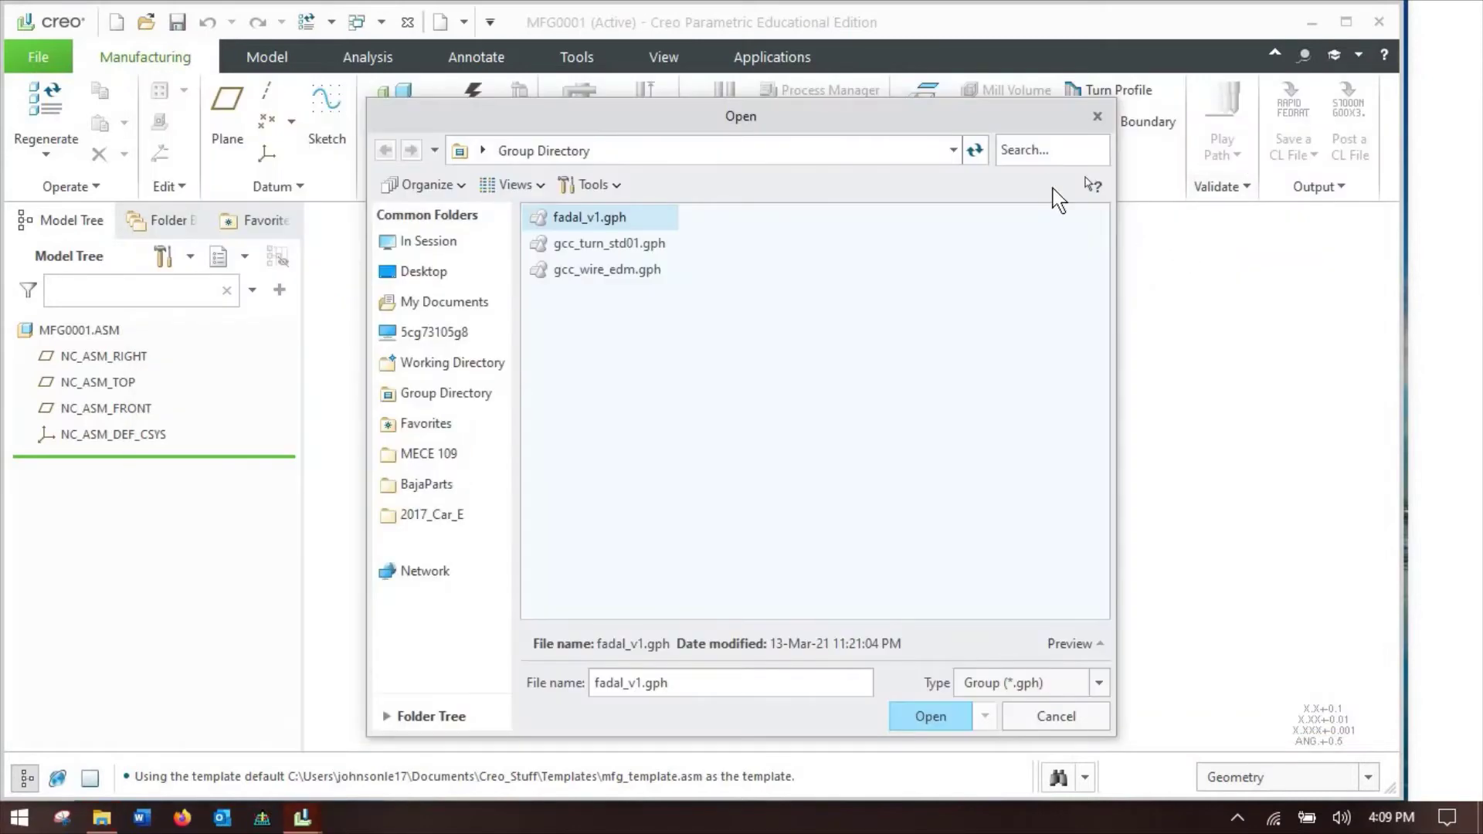
{"action": "left_click", "coordinate": [624, 244]}
{"action": "left_click", "coordinate": [923, 717]}
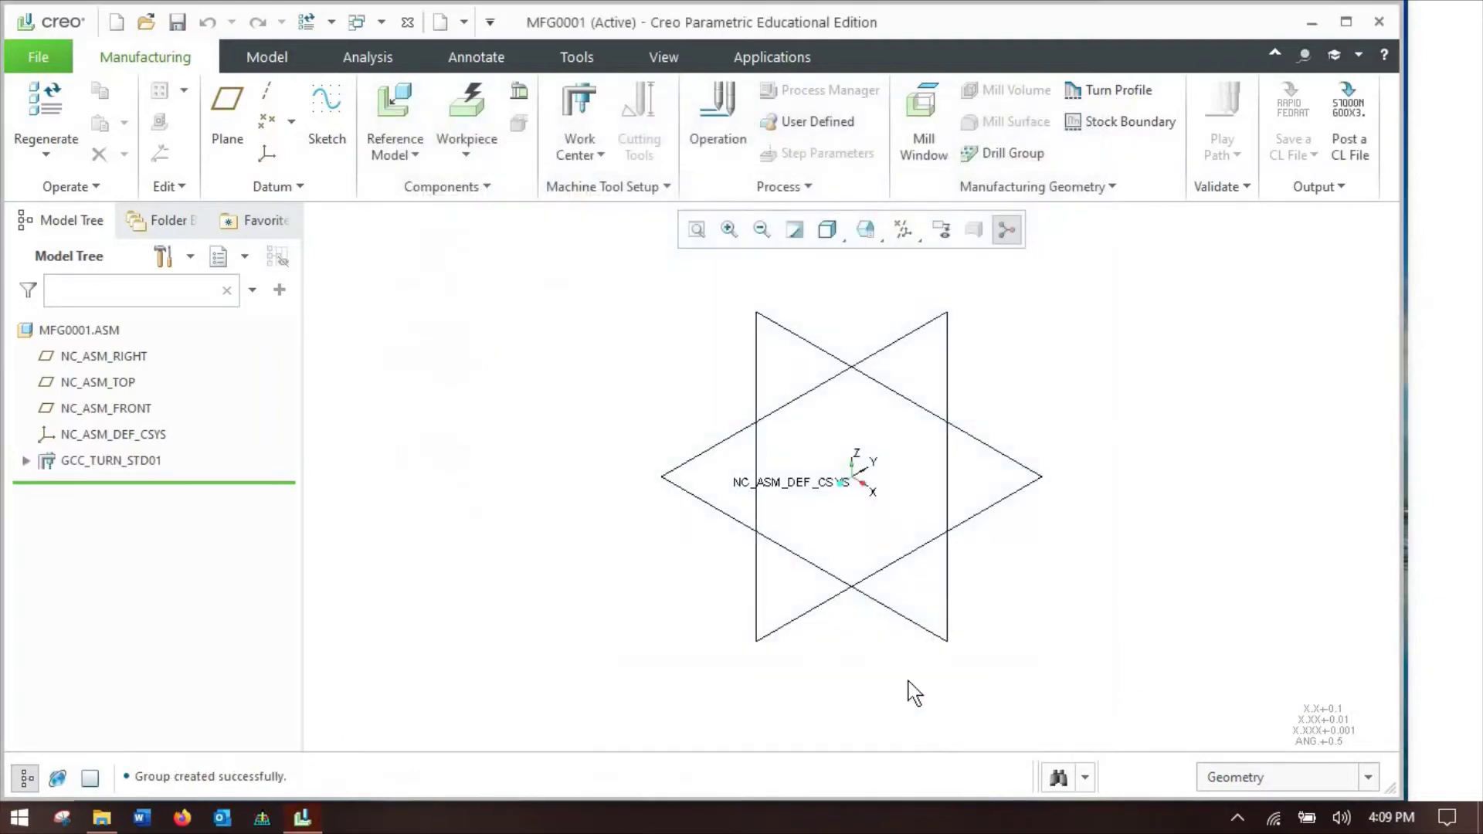
{"action": "left_click", "coordinate": [122, 457]}
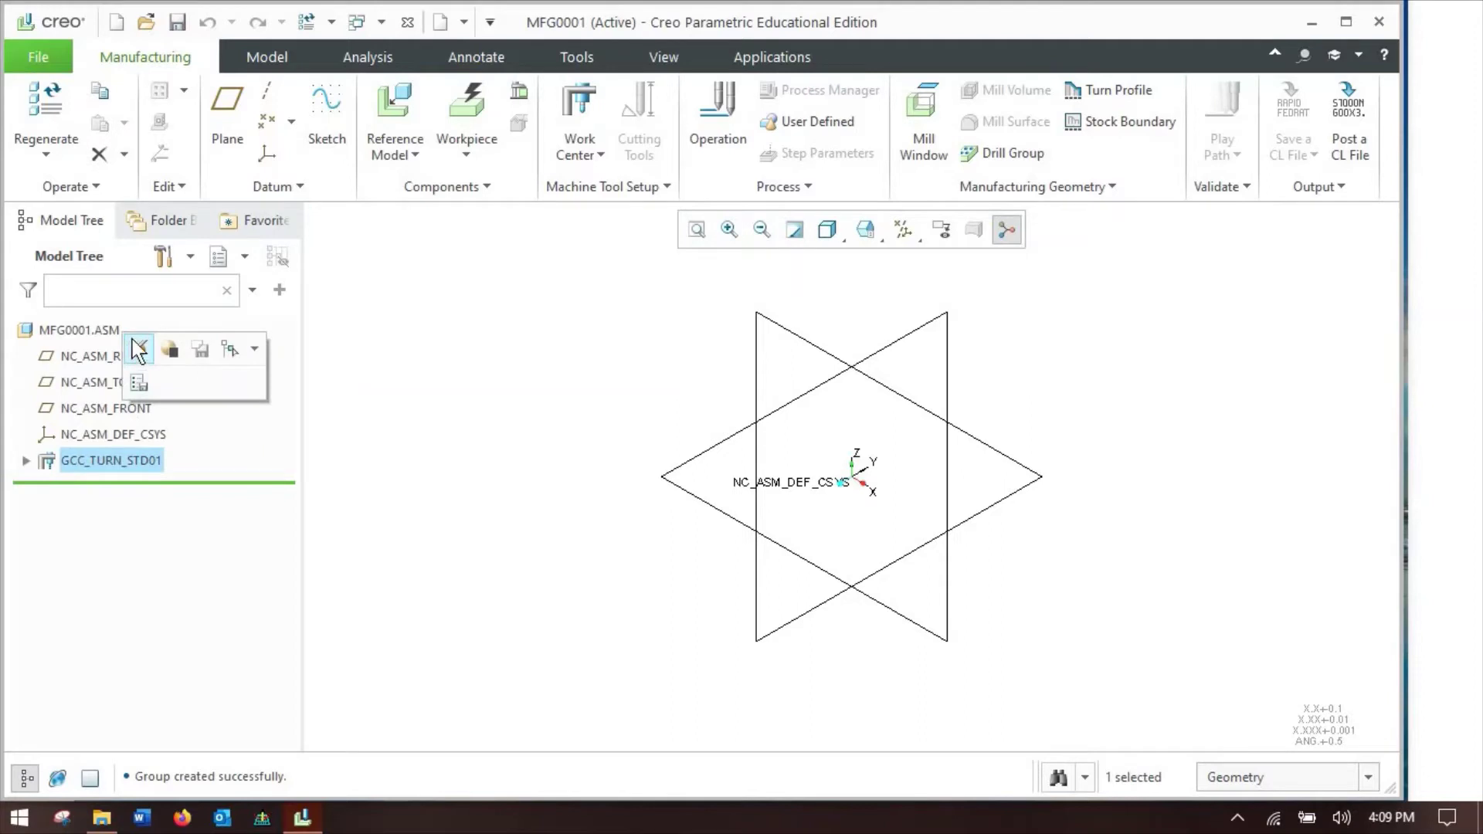
{"action": "left_click", "coordinate": [139, 350]}
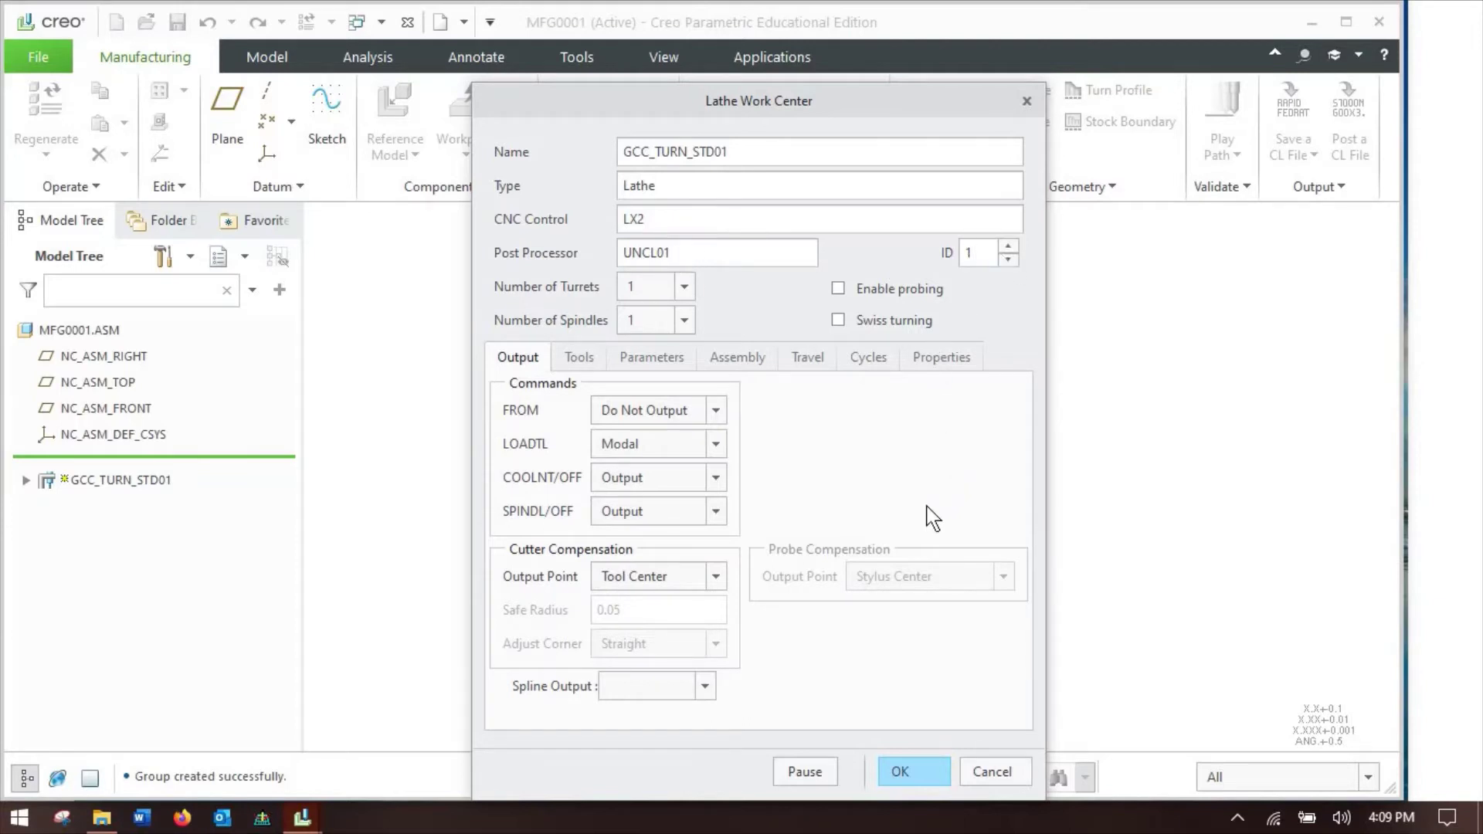
{"action": "left_click", "coordinate": [979, 770]}
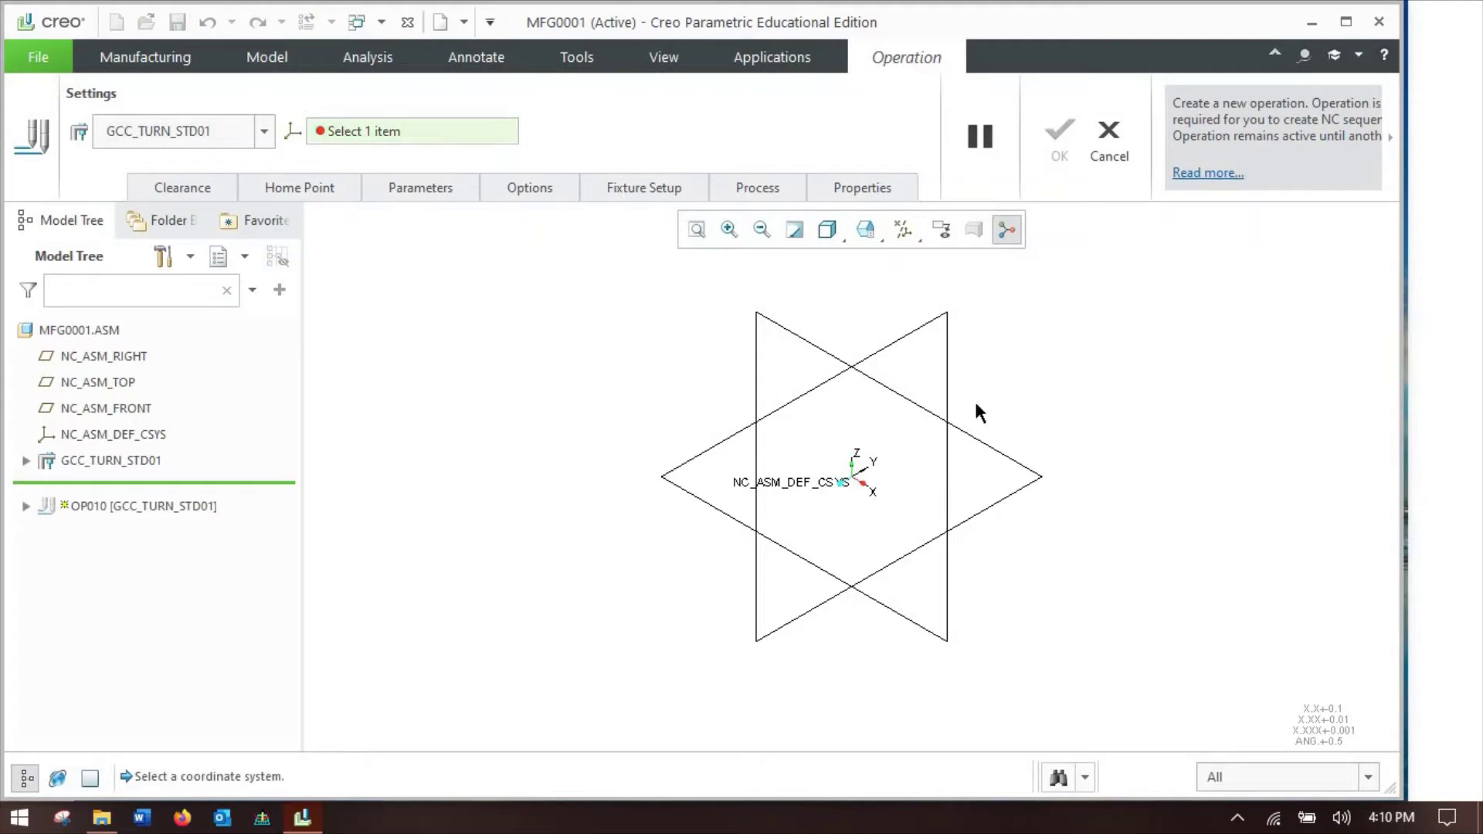
Create operation OP010 on NC_ASM_DEF_CSYS and view the lathe's cutting-tool table
{"action": "left_click", "coordinate": [817, 486]}
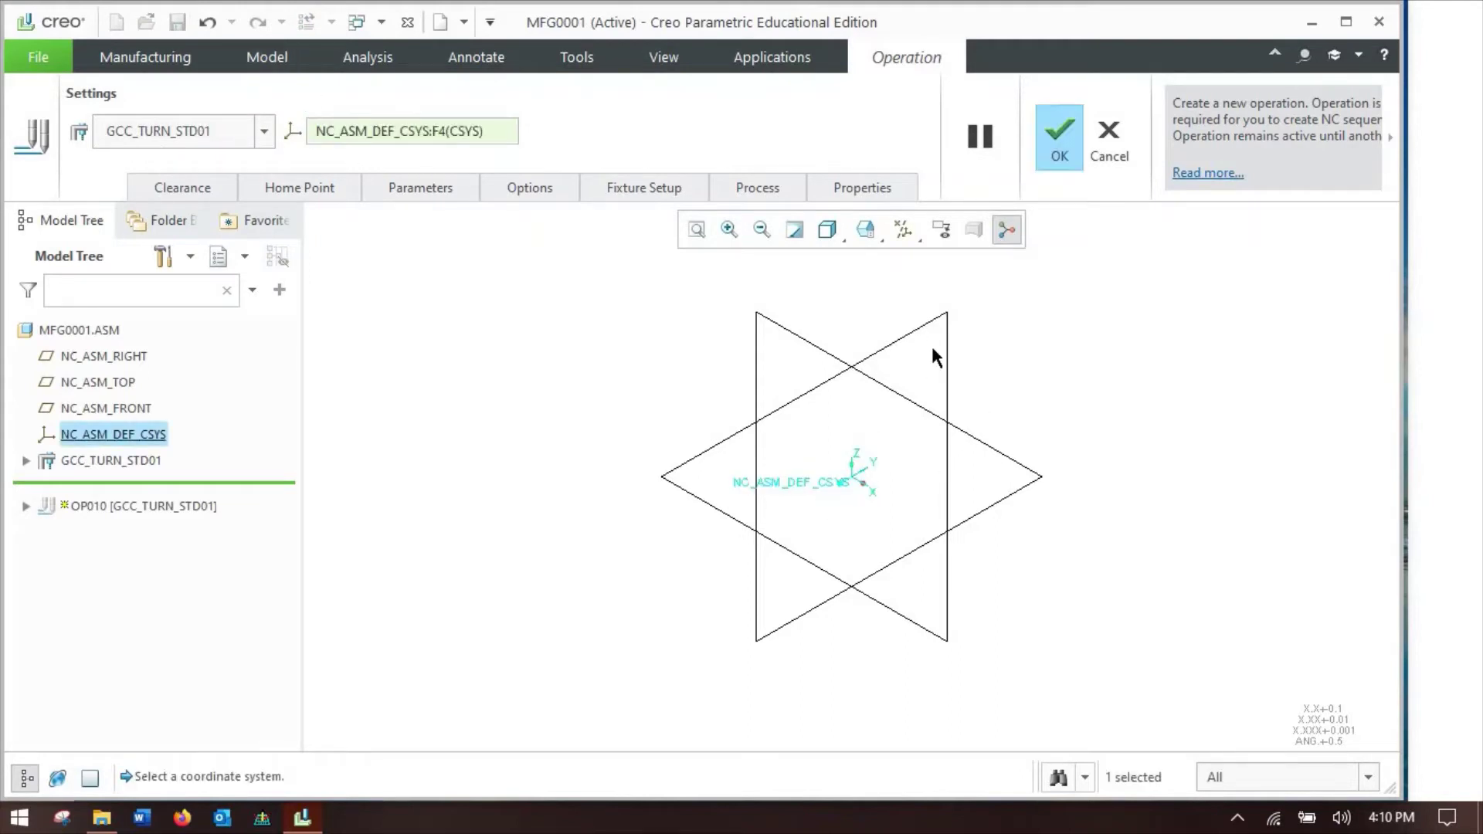
{"action": "left_click", "coordinate": [1052, 145]}
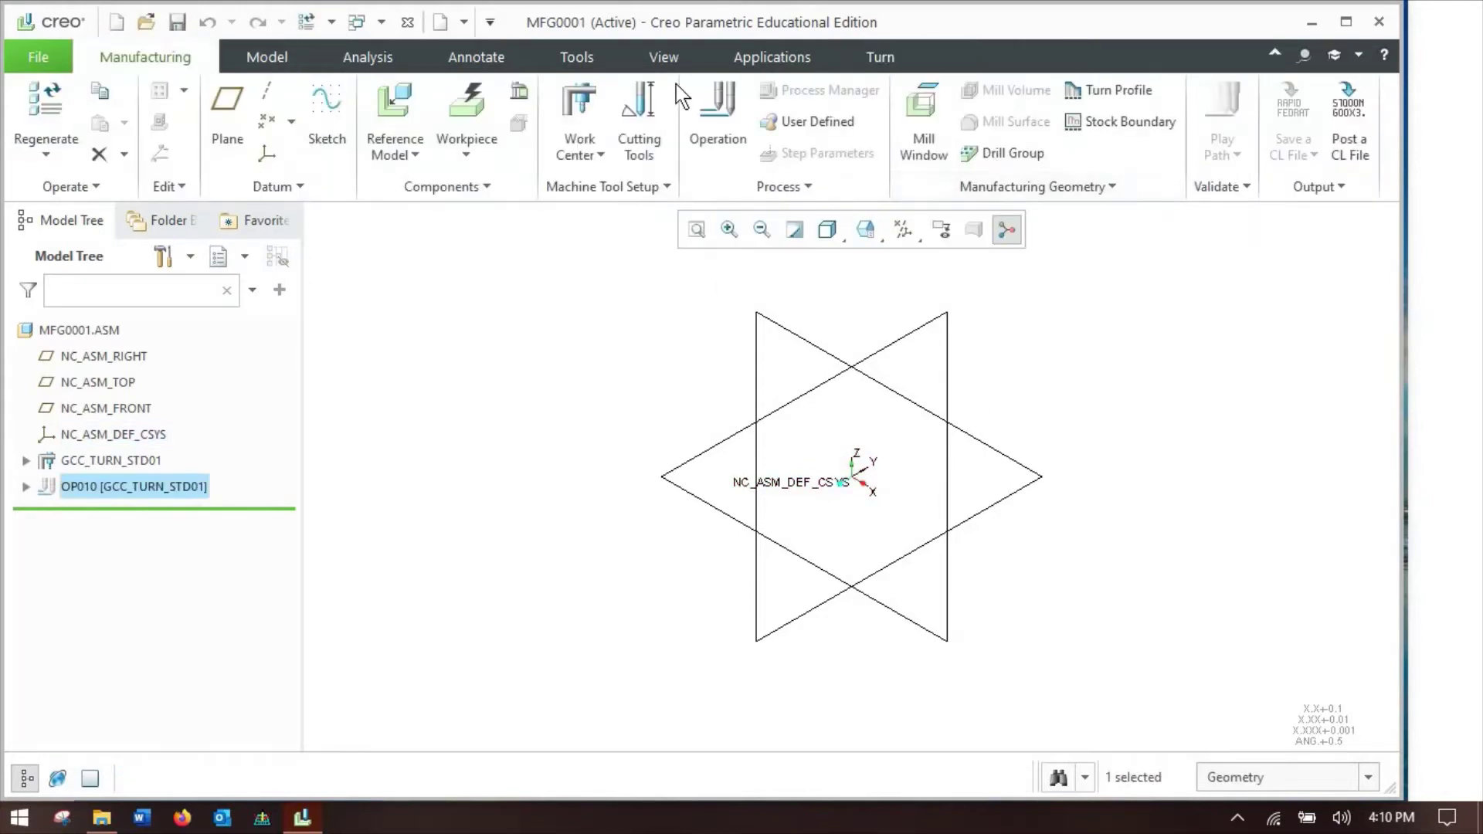
{"action": "left_click", "coordinate": [647, 128]}
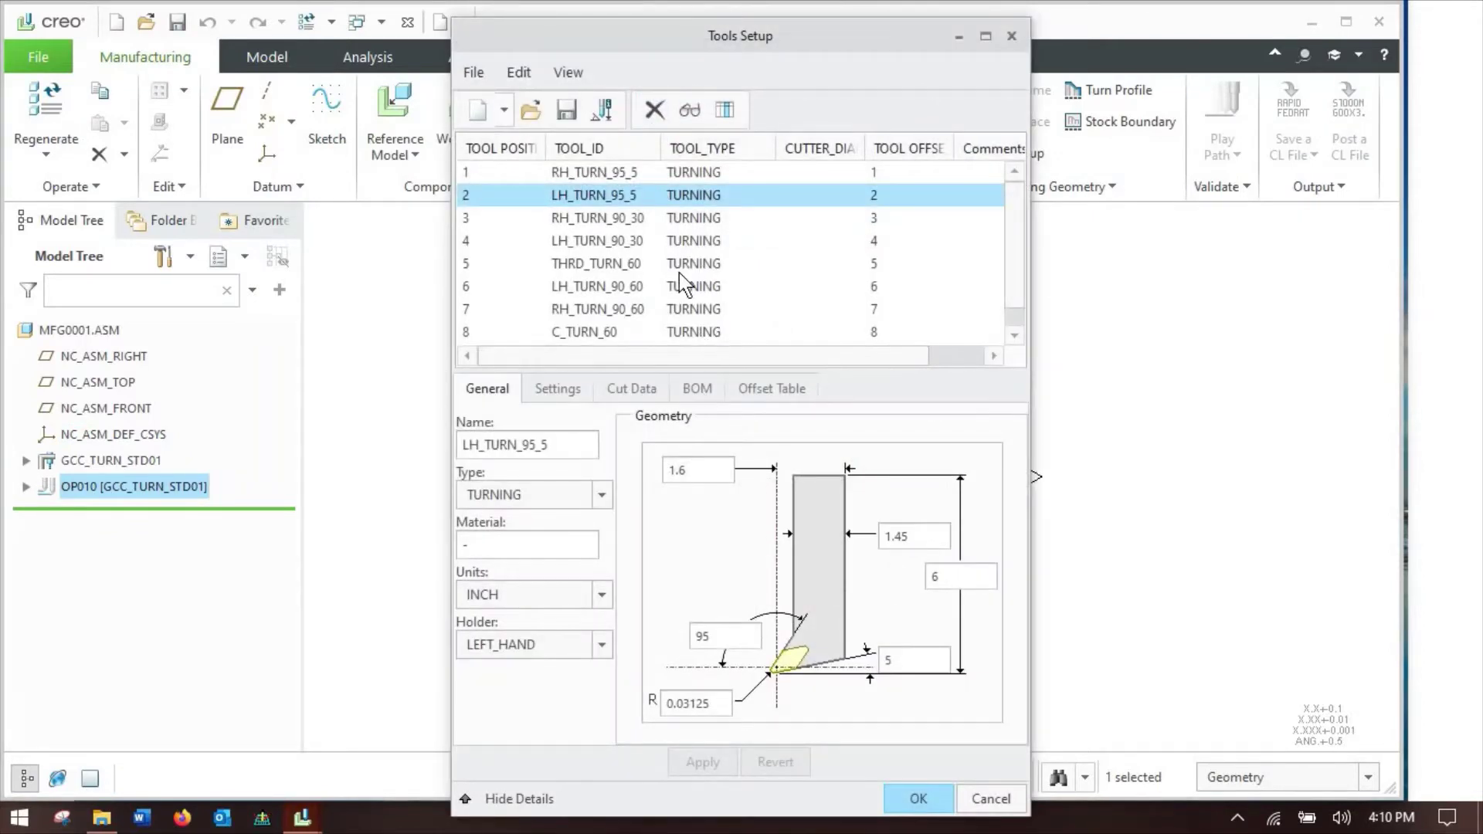
{"action": "scroll", "coordinate": [679, 272], "scroll_direction": "down", "scroll_amount": 1}
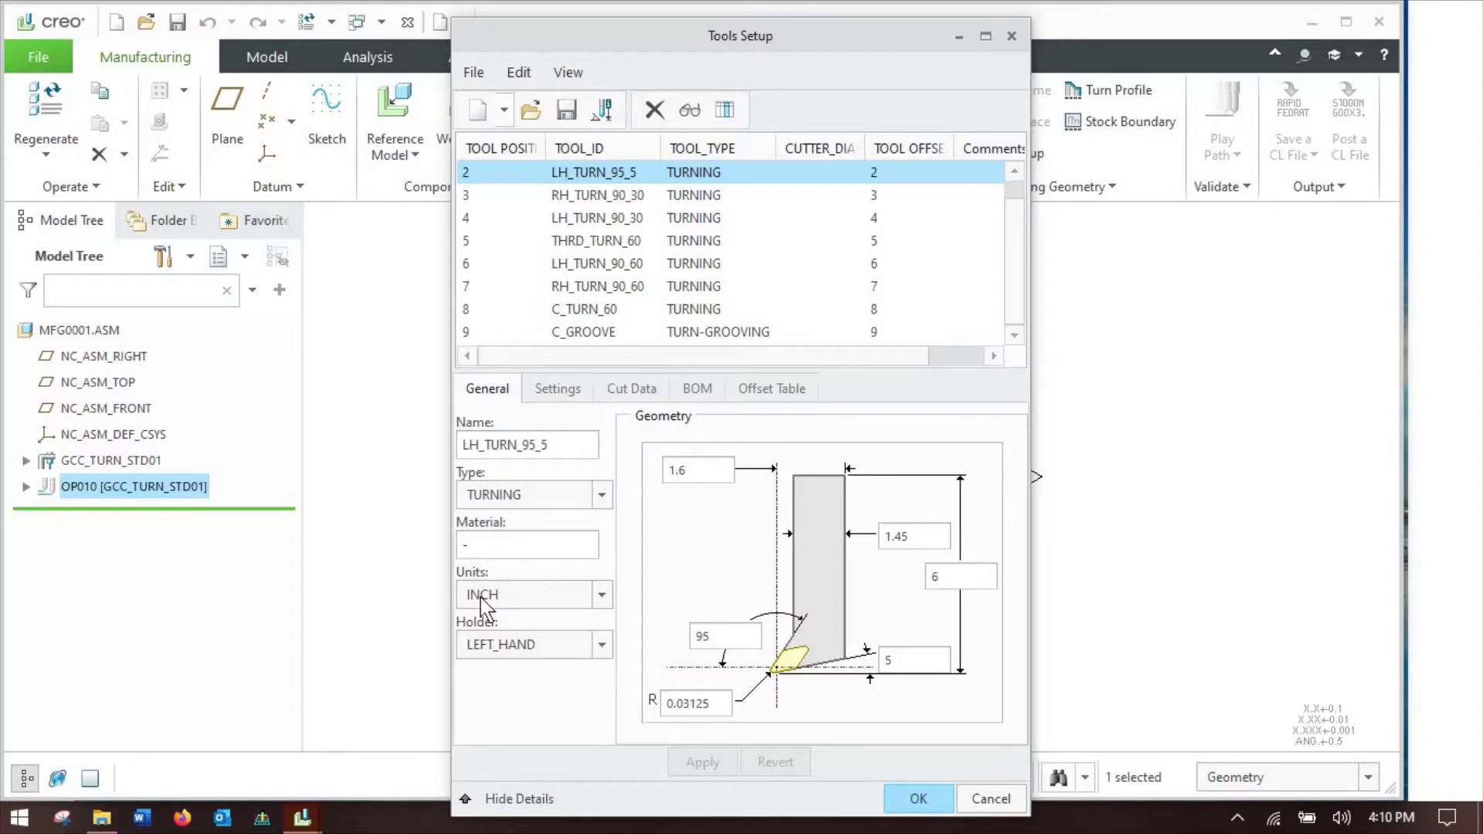
Open fadal_v1.gph from the Workcells folder as plain text in Notepad
{"action": "left_click", "coordinate": [101, 817]}
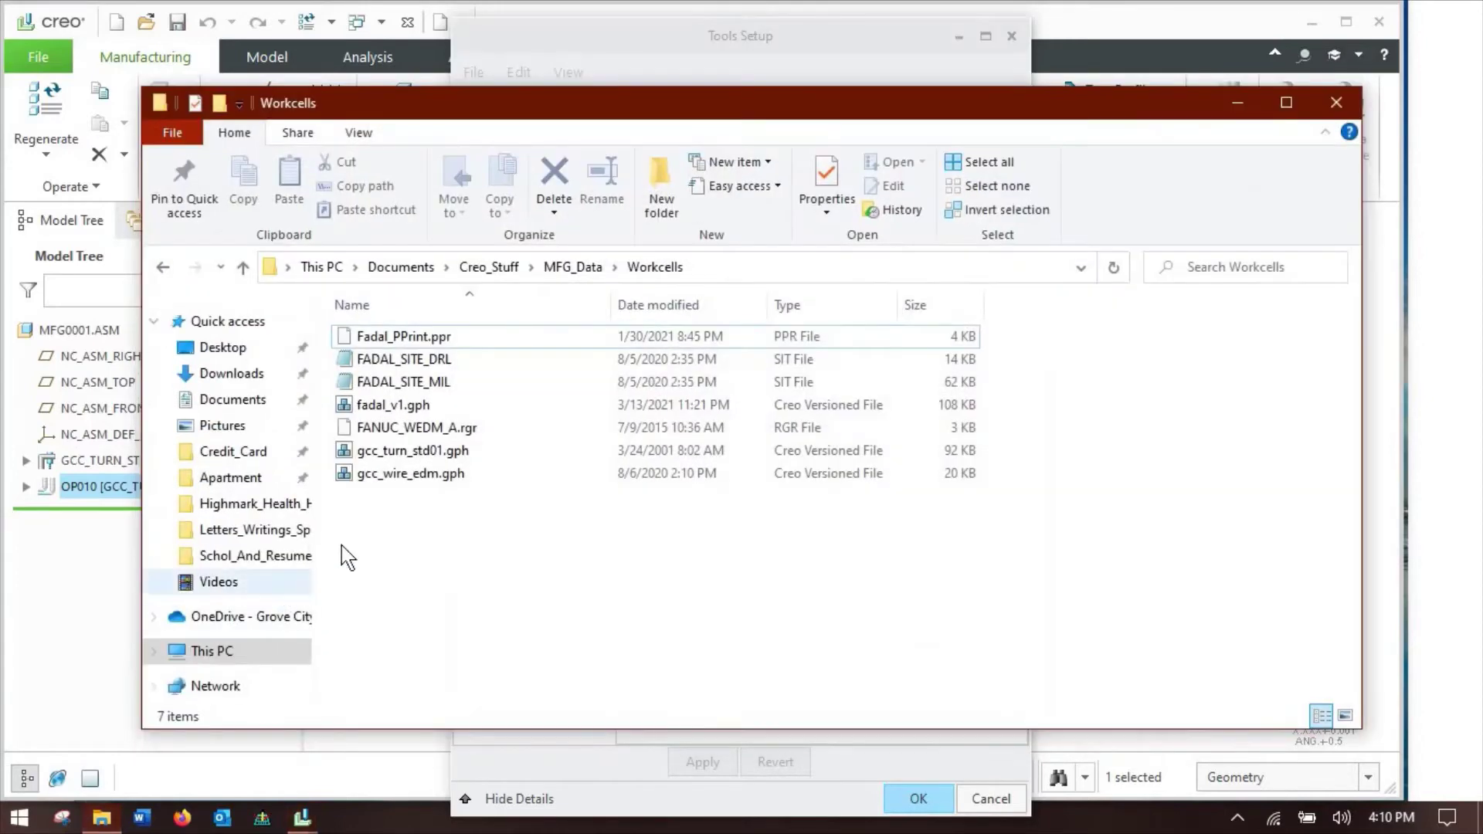
{"action": "double_click", "coordinate": [479, 409]}
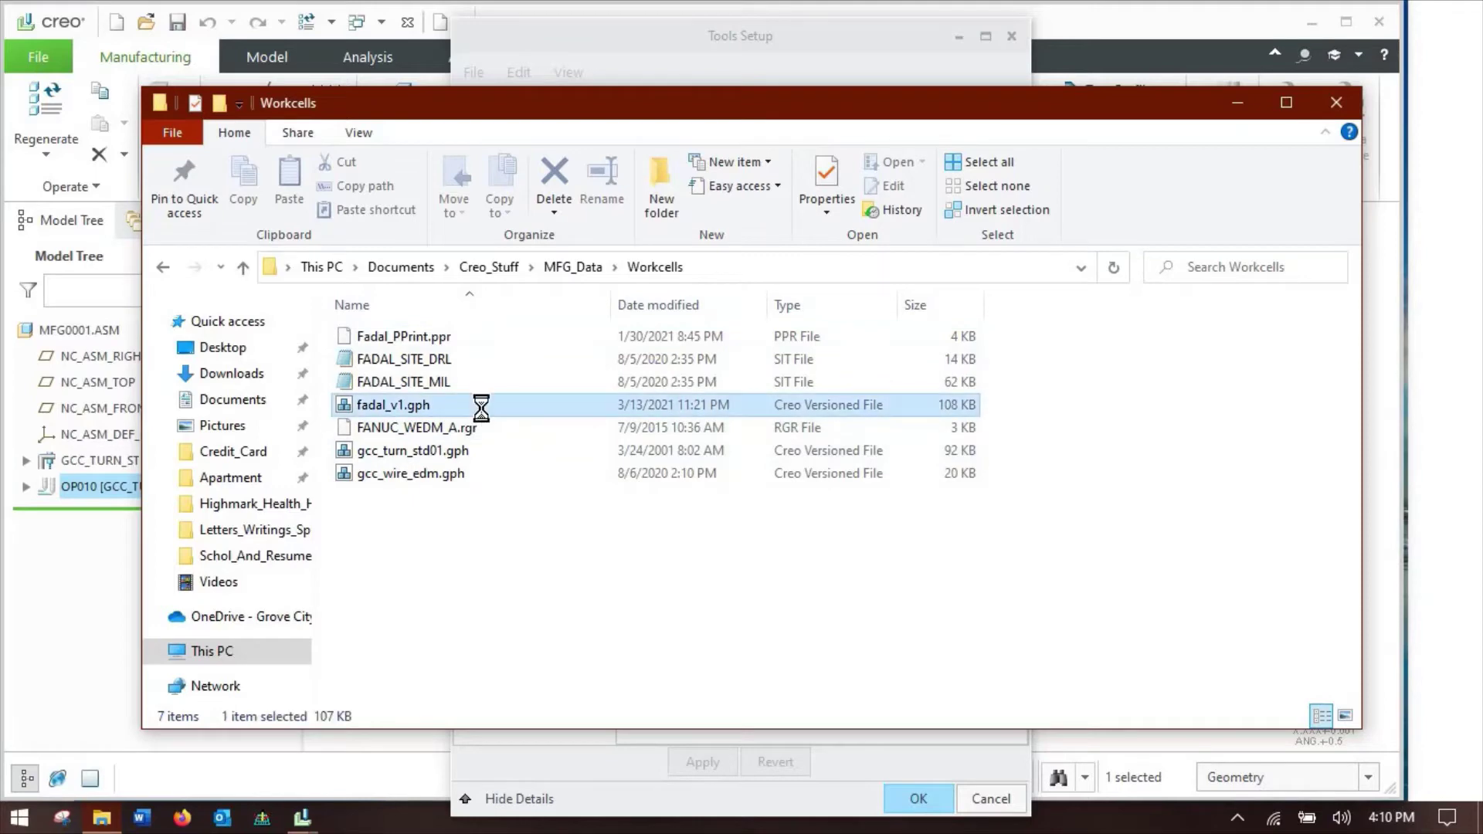
{"action": "right_click", "coordinate": [480, 408]}
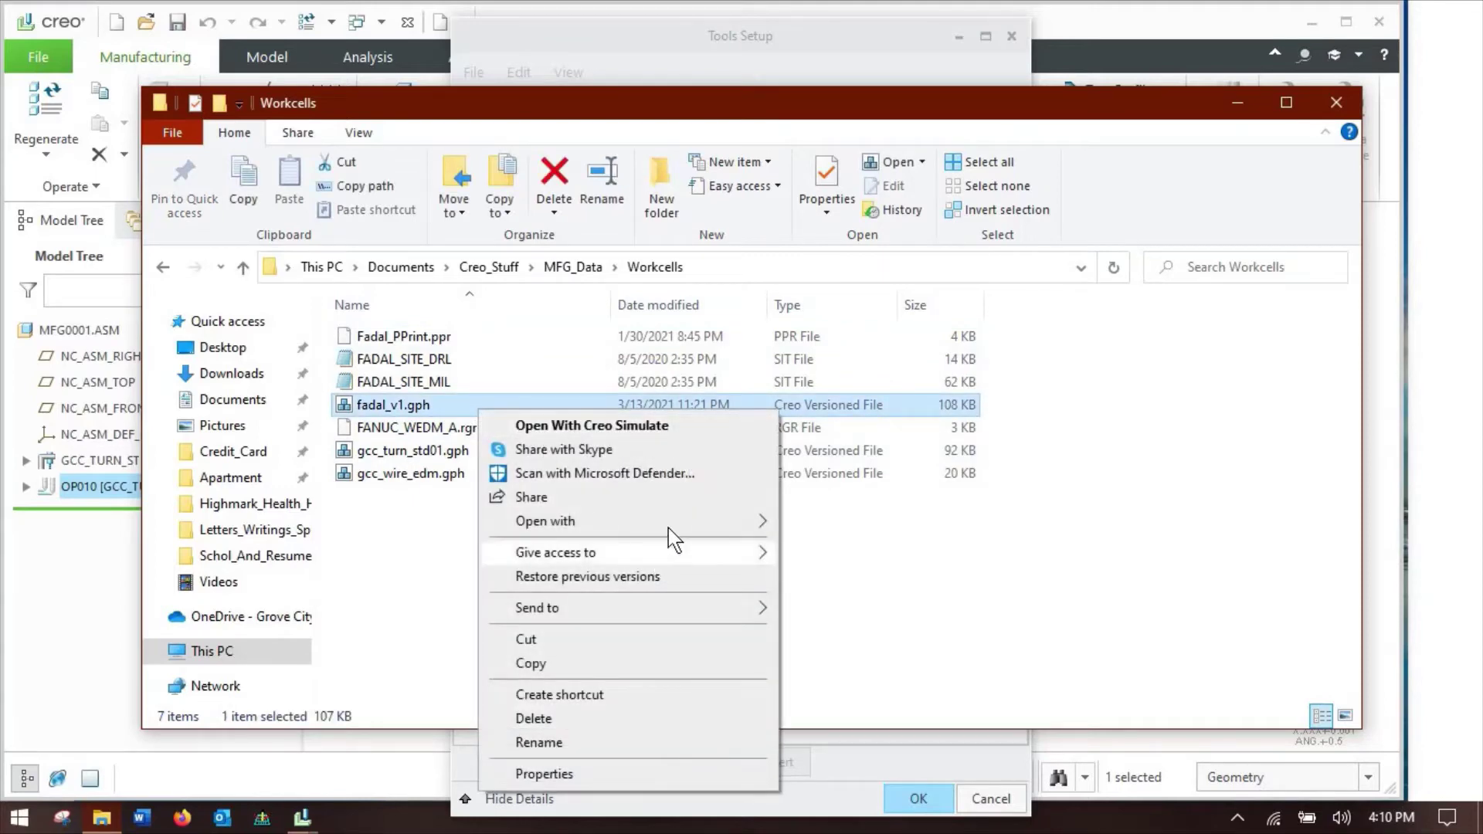
{"action": "mouse_move", "coordinate": [749, 521]}
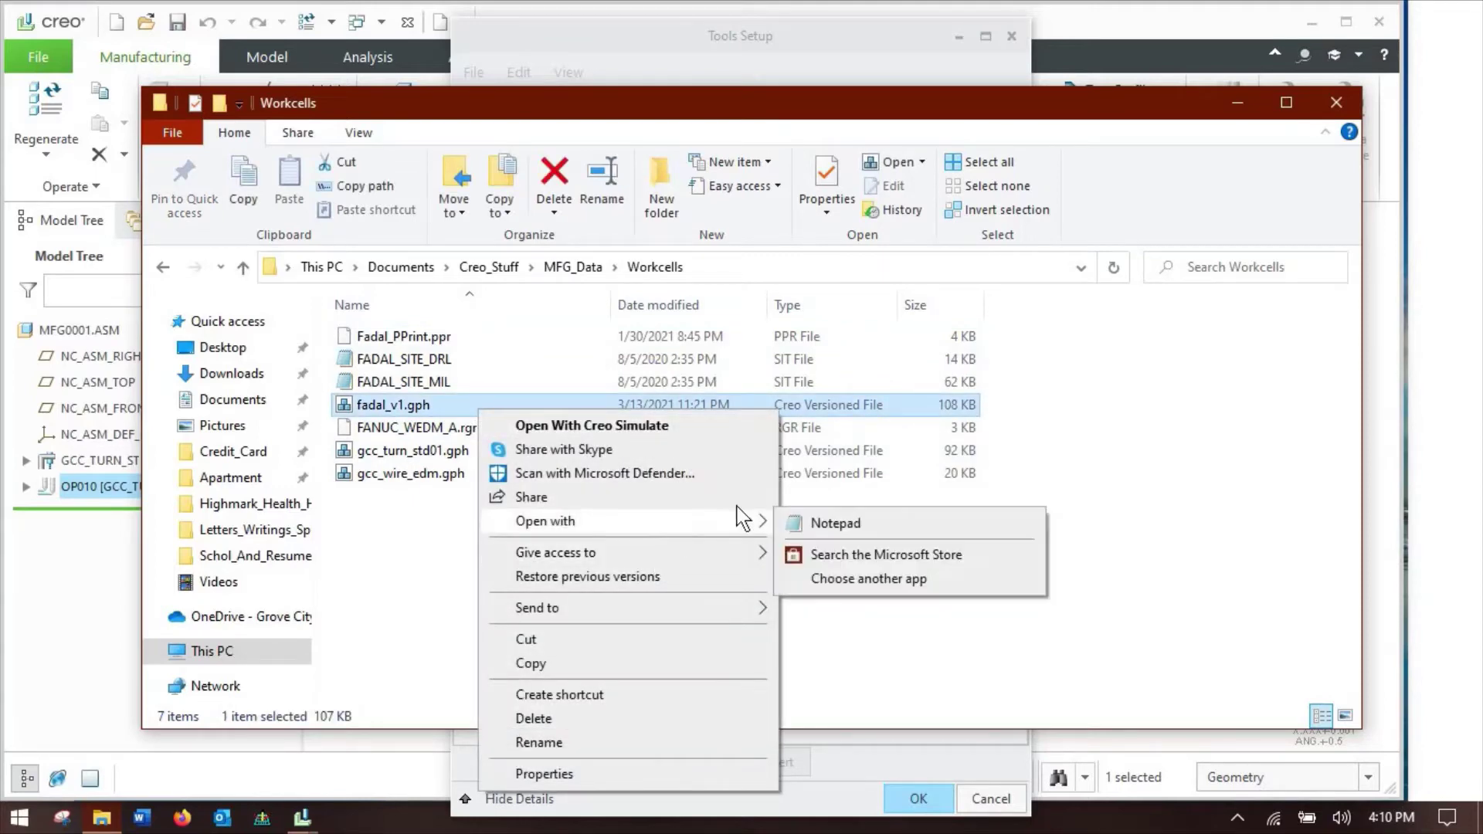
{"action": "left_click", "coordinate": [834, 525]}
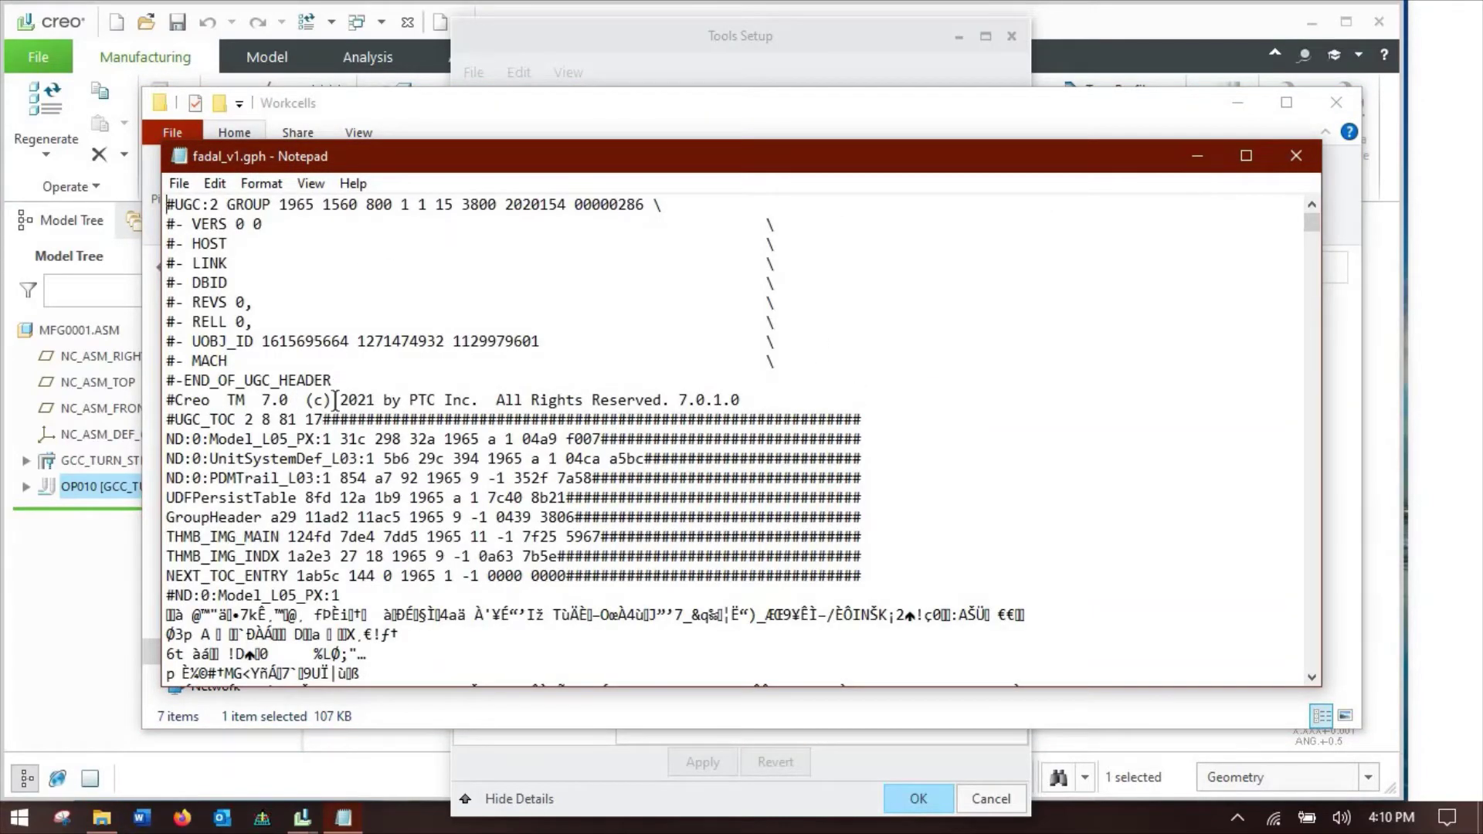
Scroll through fadal_v1.gph to the tool entries and highlight the 1/4 SPOT DRILL text
{"action": "scroll", "coordinate": [333, 402], "scroll_direction": "down", "scroll_amount": 4}
{"action": "scroll", "coordinate": [333, 402], "scroll_direction": "down", "scroll_amount": 3}
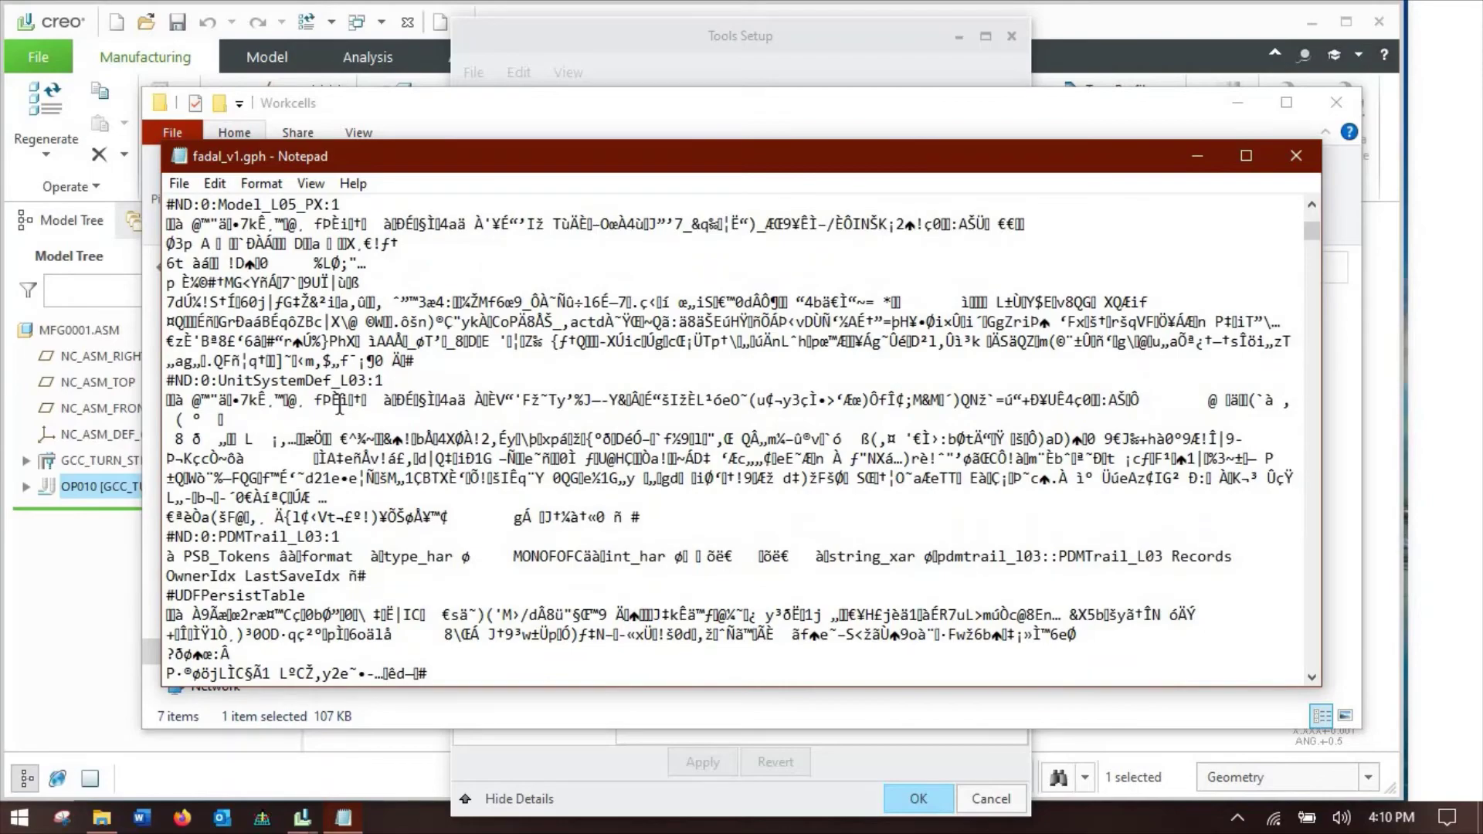
{"action": "scroll", "coordinate": [340, 406], "scroll_direction": "down", "scroll_amount": 12}
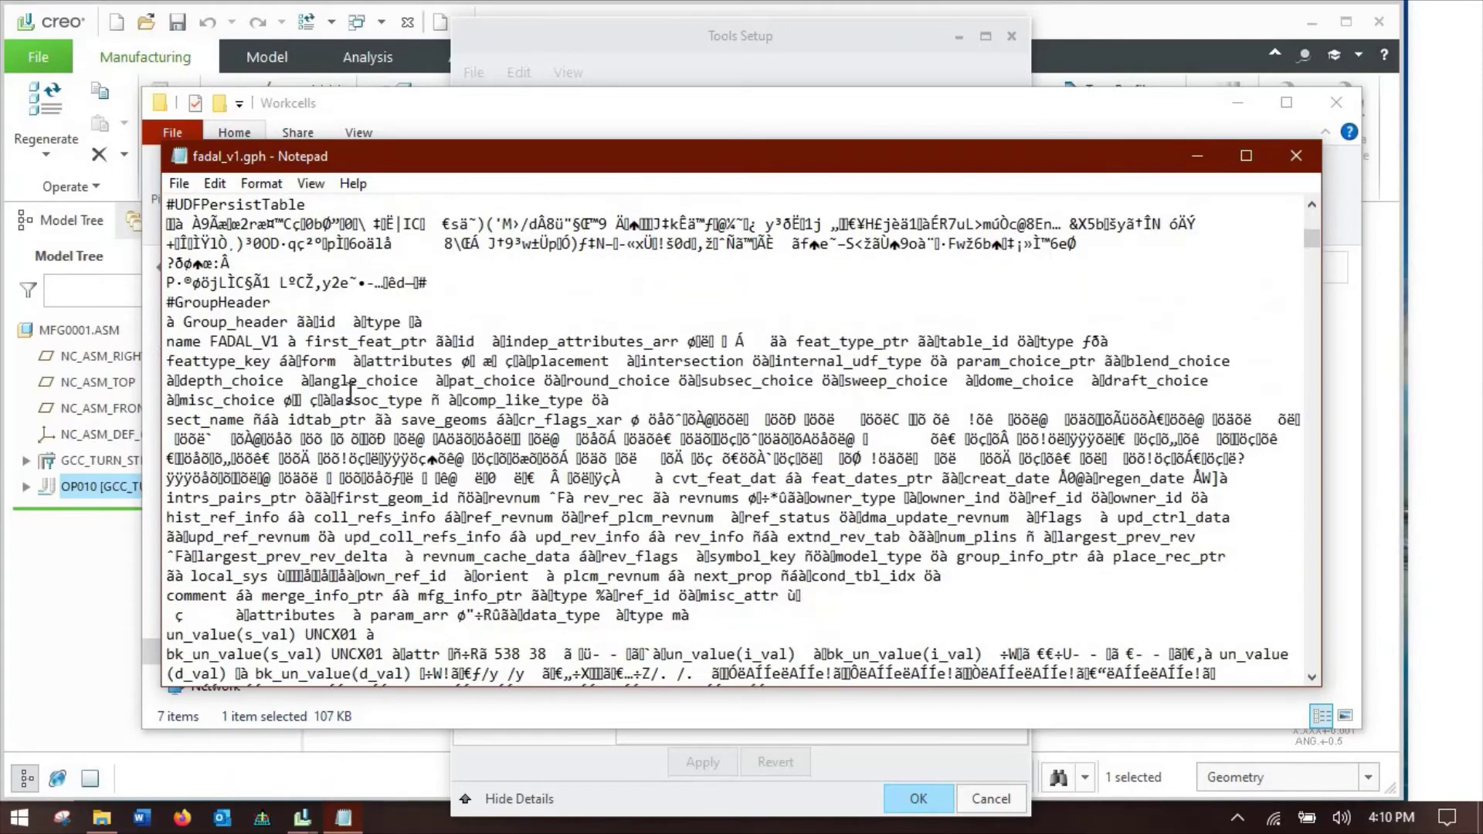
{"action": "scroll", "coordinate": [352, 394], "scroll_direction": "down", "scroll_amount": 10}
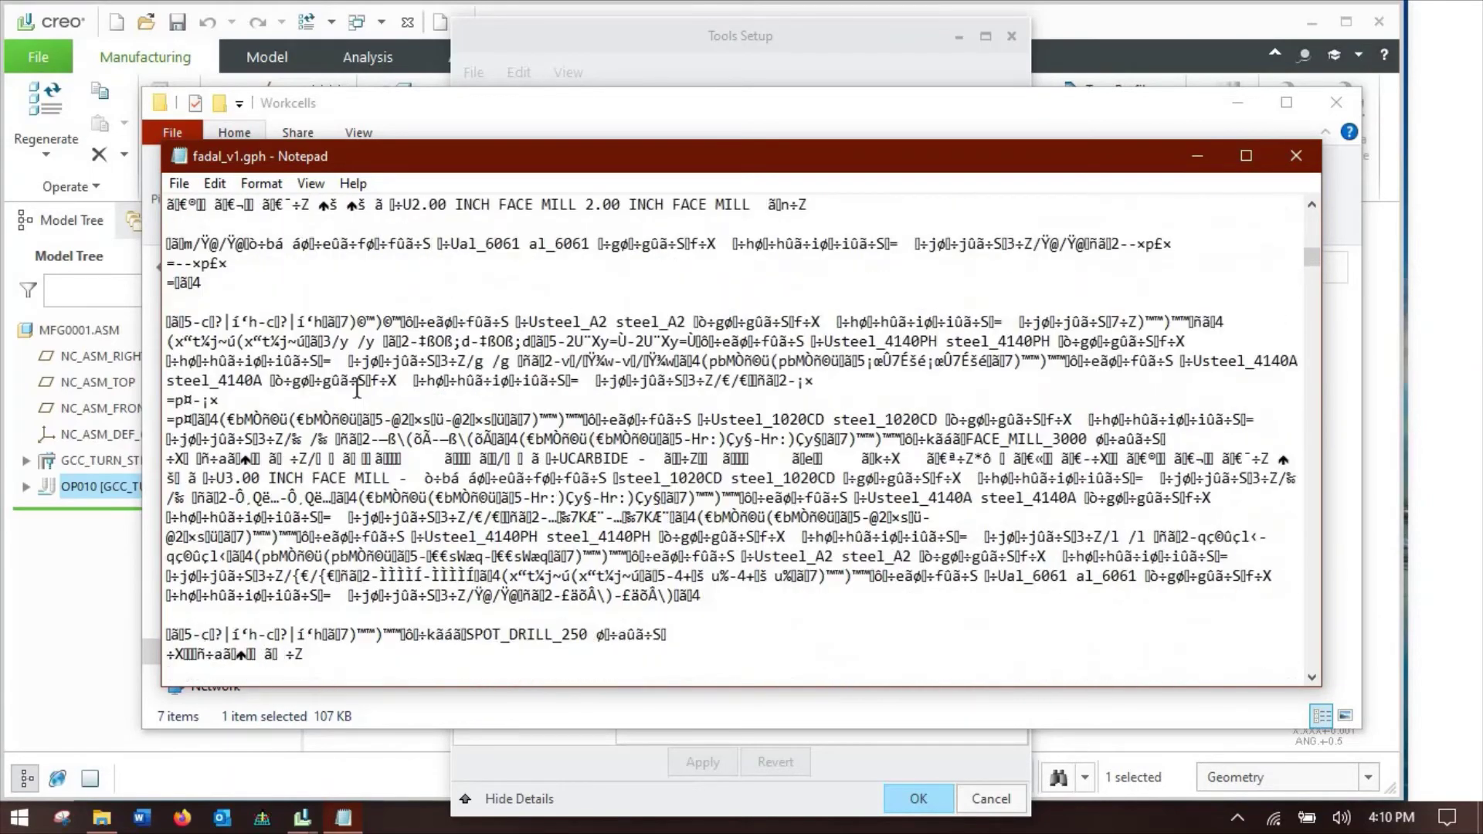
{"action": "scroll", "coordinate": [358, 384], "scroll_direction": "down", "scroll_amount": 6}
{"action": "scroll", "coordinate": [367, 386], "scroll_direction": "up", "scroll_amount": 3}
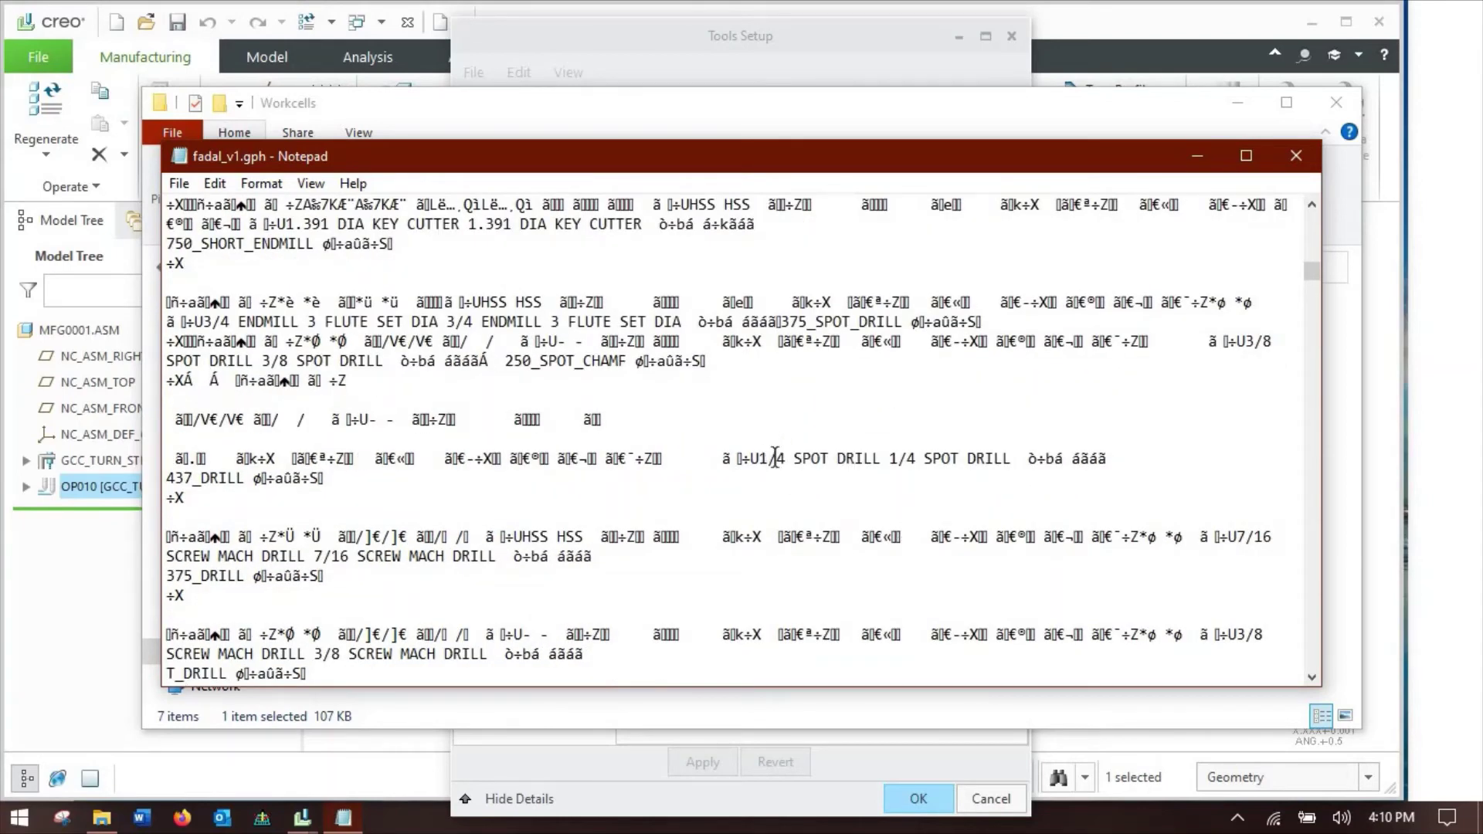
{"action": "left_click_drag", "start_coordinate": [795, 460], "coordinate": [1004, 461]}
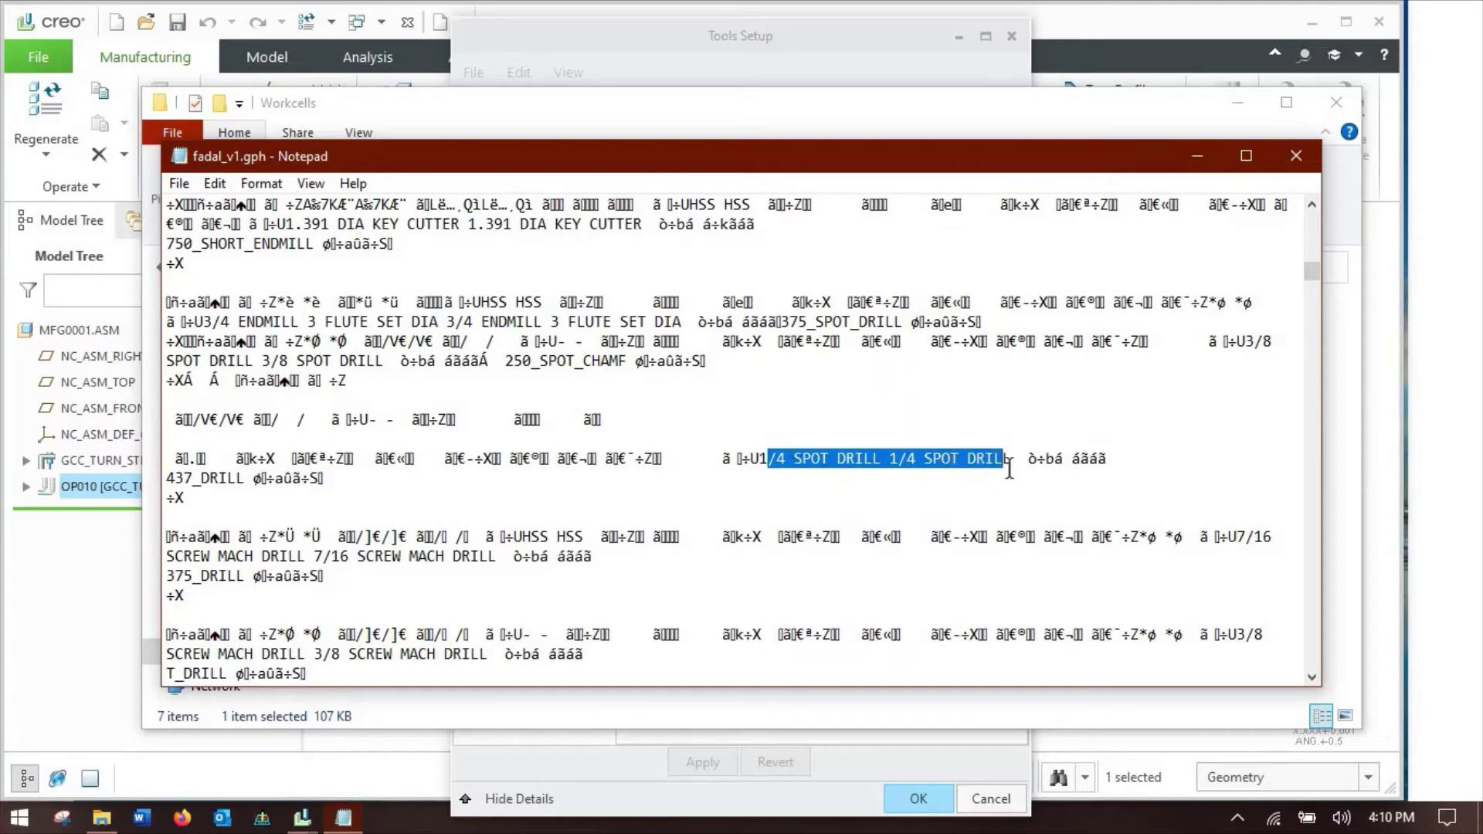
{"action": "left_click", "coordinate": [1030, 480]}
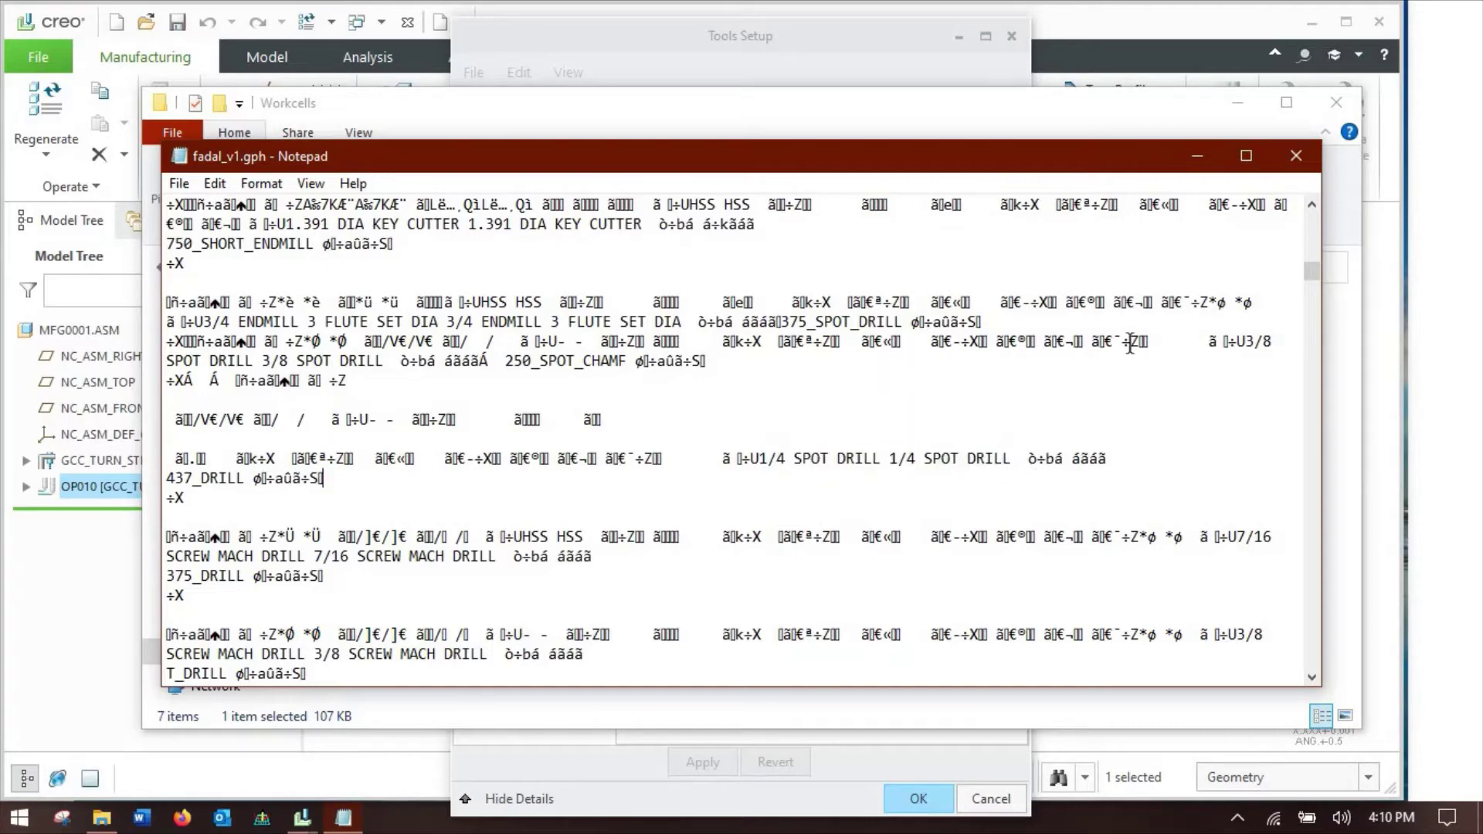
Close Notepad and Explorer, save LH_TURN_95_5 as lh_turn_95_5.xml, and close Tools Setup
{"action": "left_click", "coordinate": [1298, 151]}
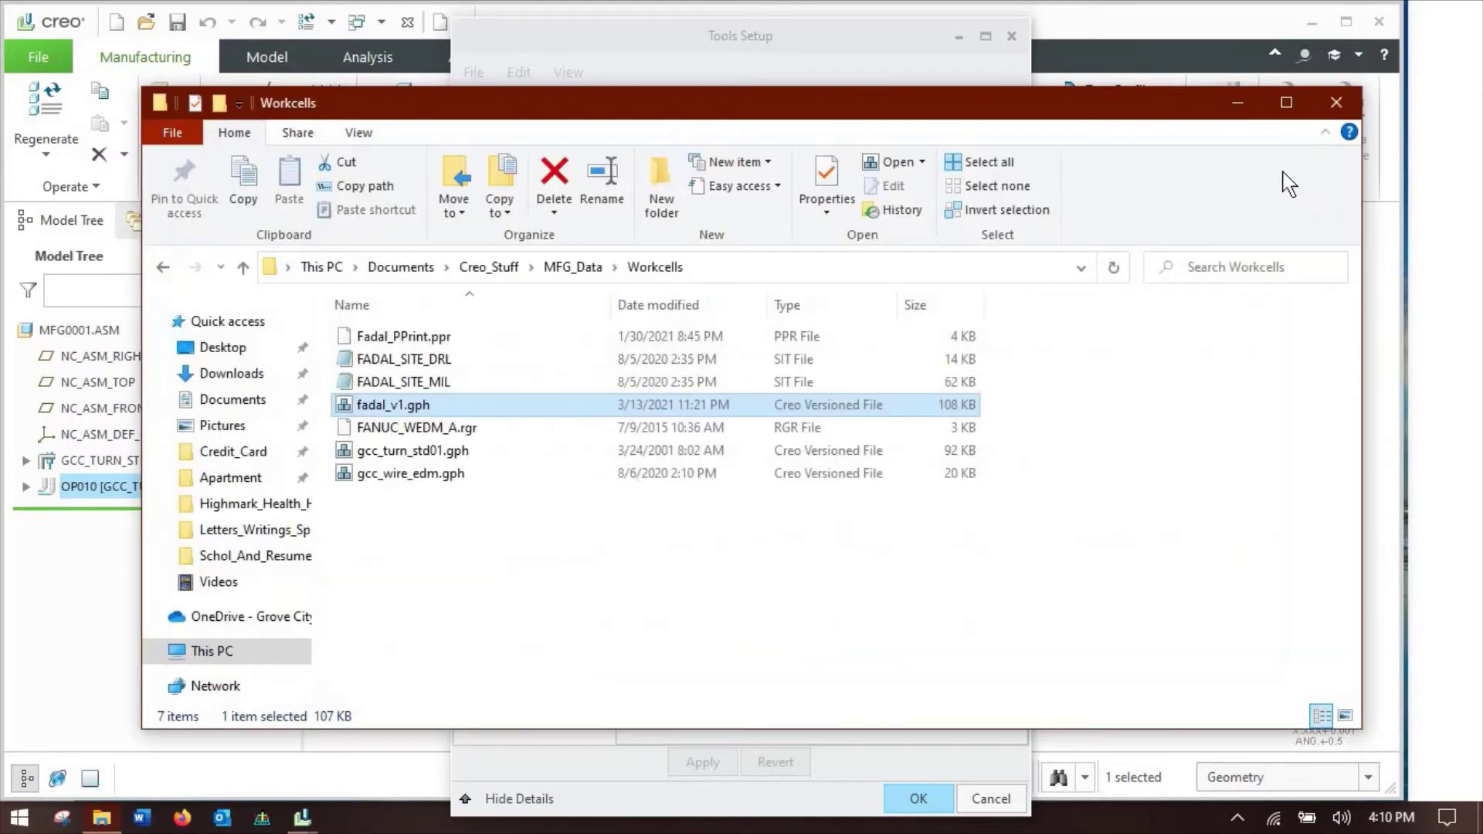
{"action": "left_click", "coordinate": [1236, 102]}
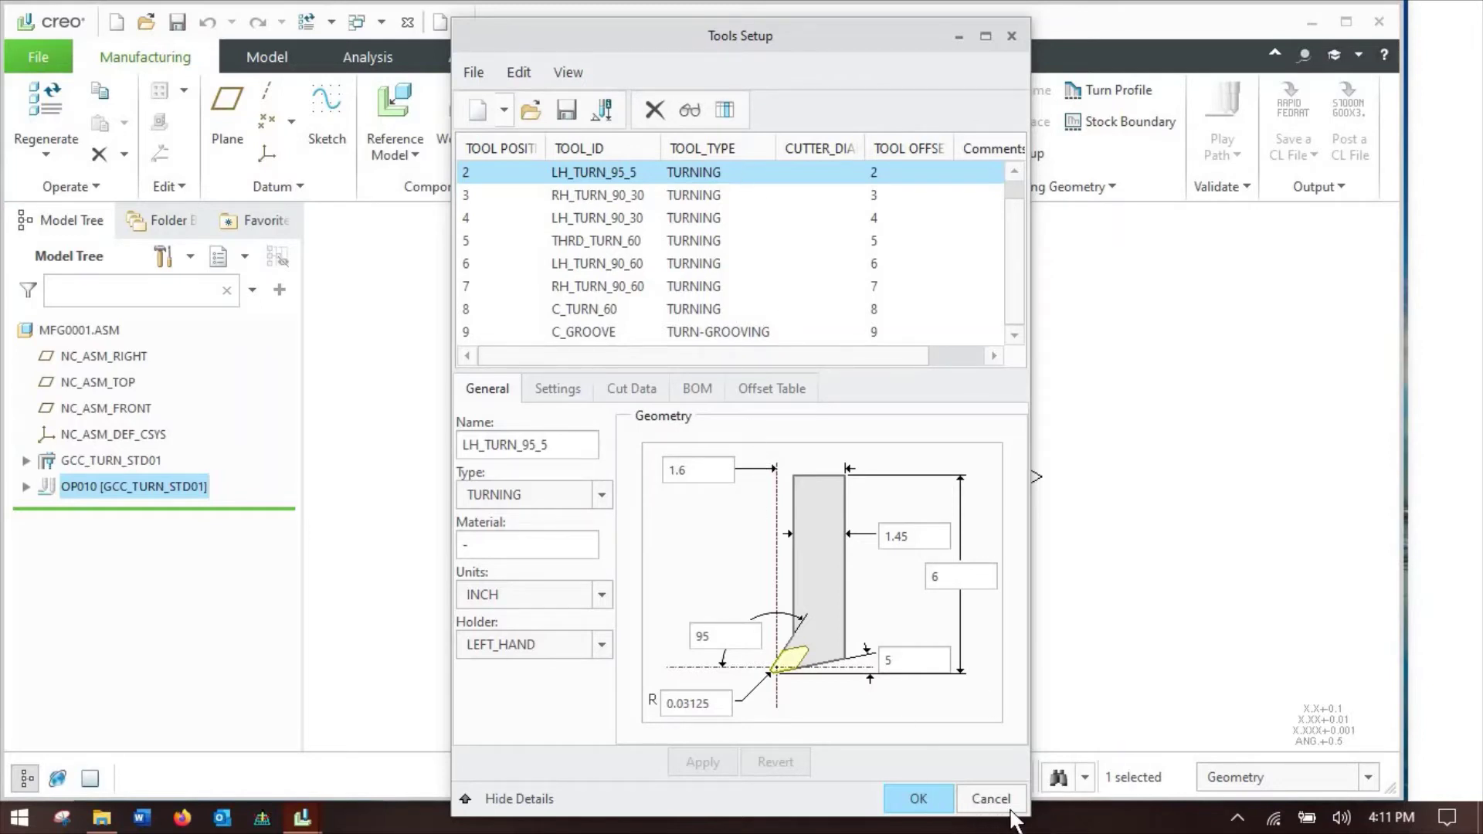
{"action": "left_click", "coordinate": [571, 117]}
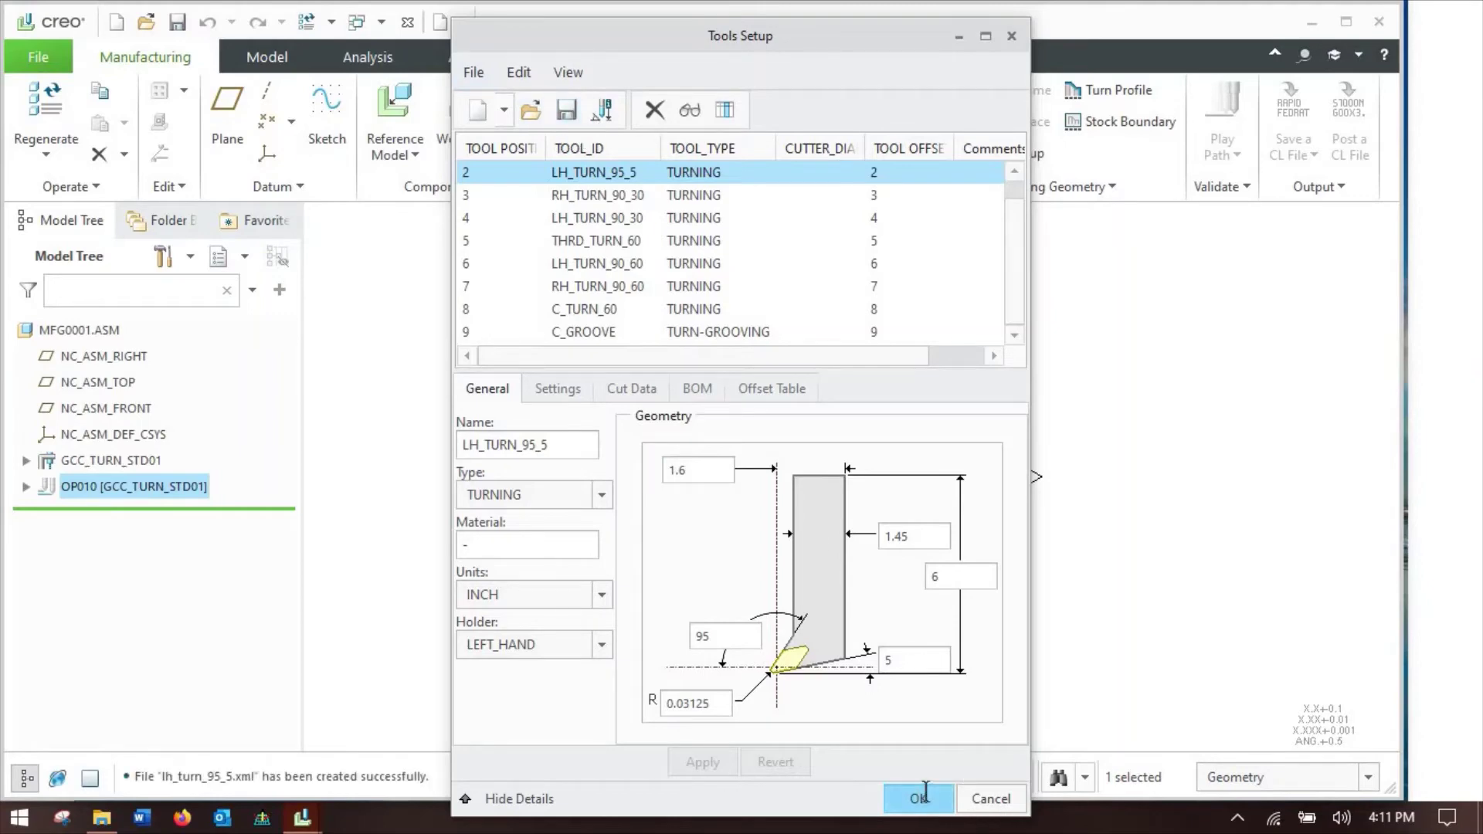
{"action": "left_click", "coordinate": [918, 798]}
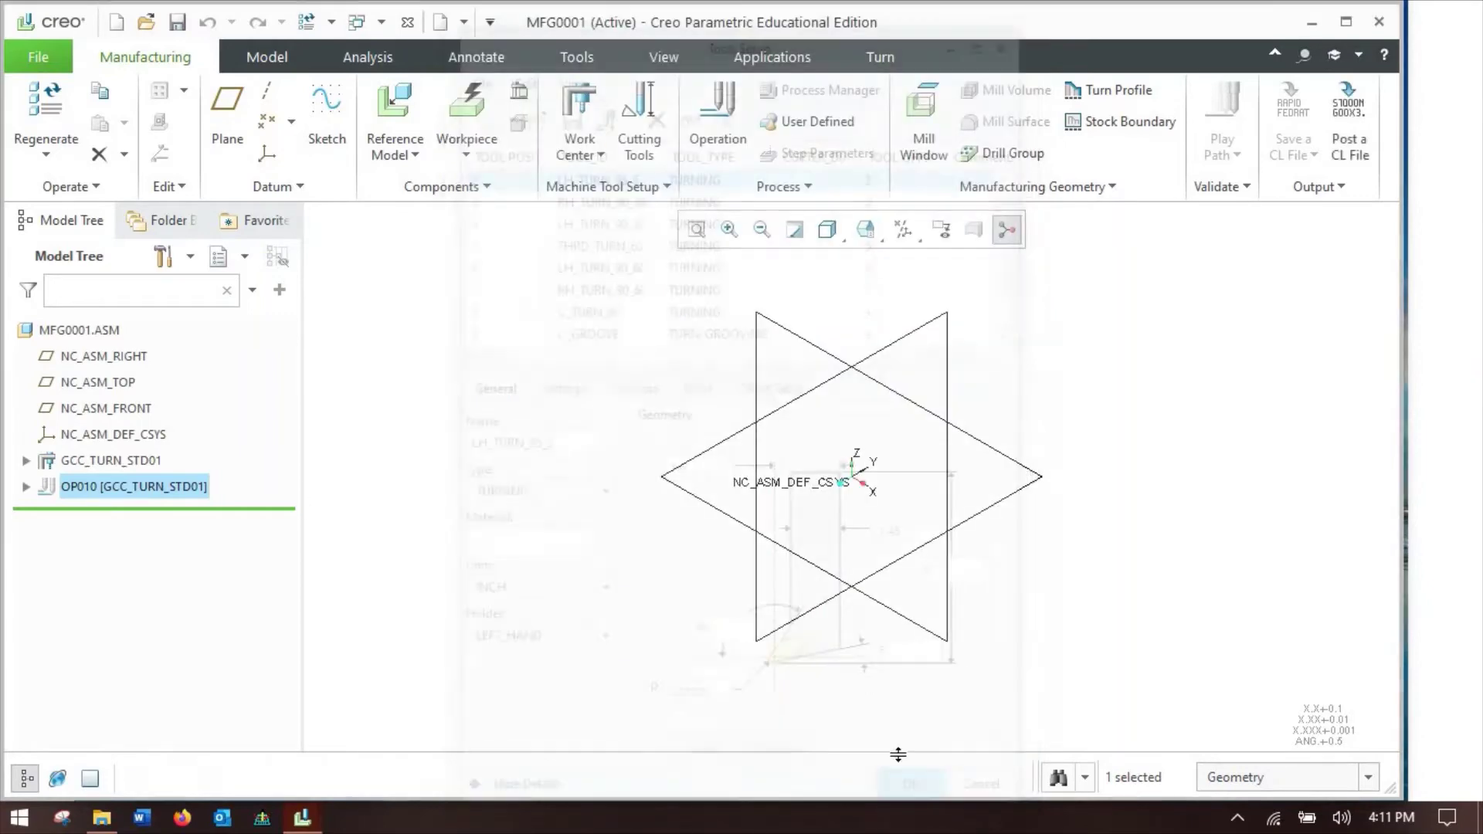
Save the GCC_TURN_STD01 work center to file with Save Work Center, then clear the selection
{"action": "left_click", "coordinate": [125, 462]}
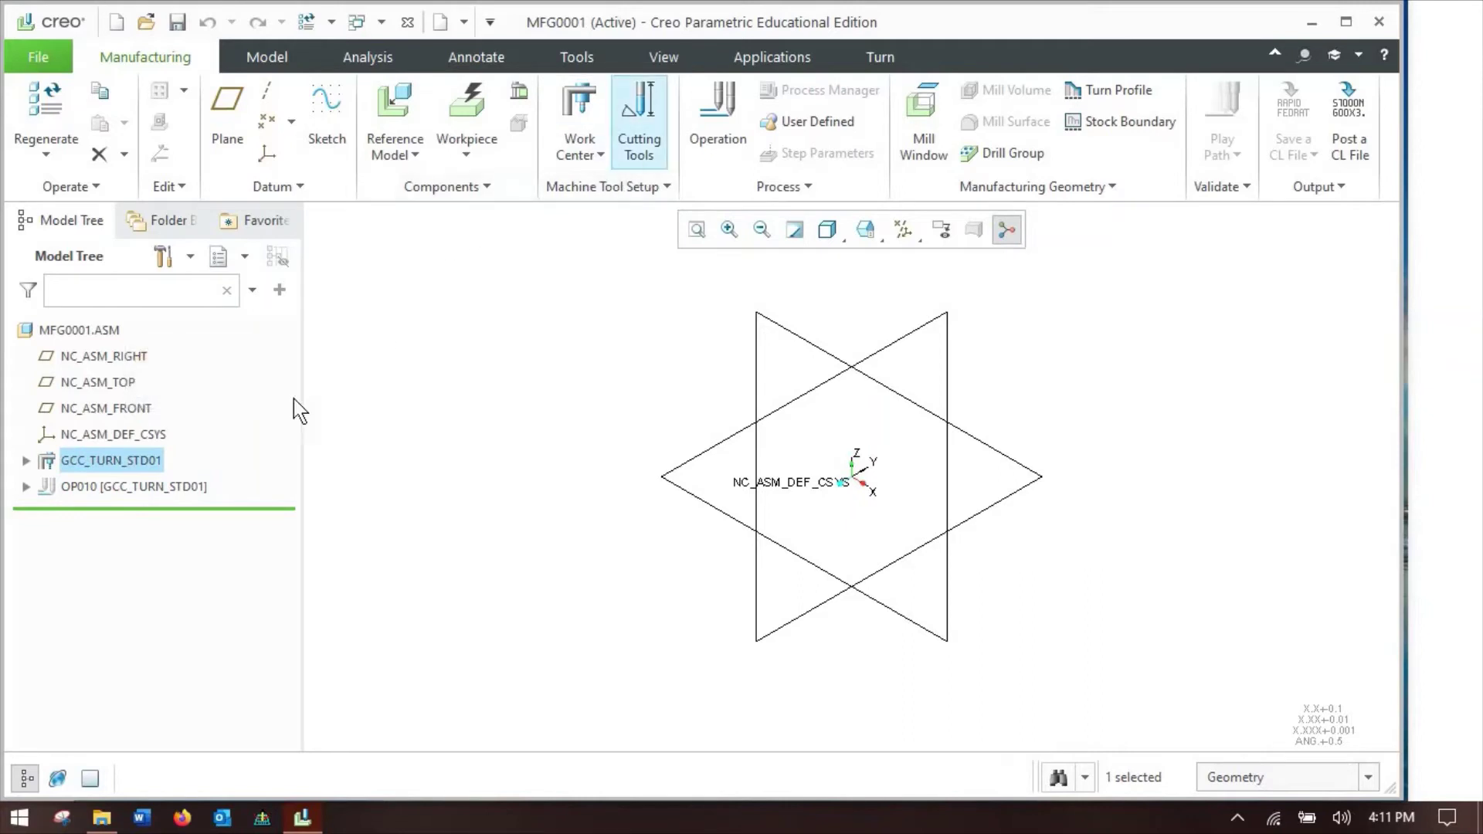
{"action": "left_click", "coordinate": [606, 158]}
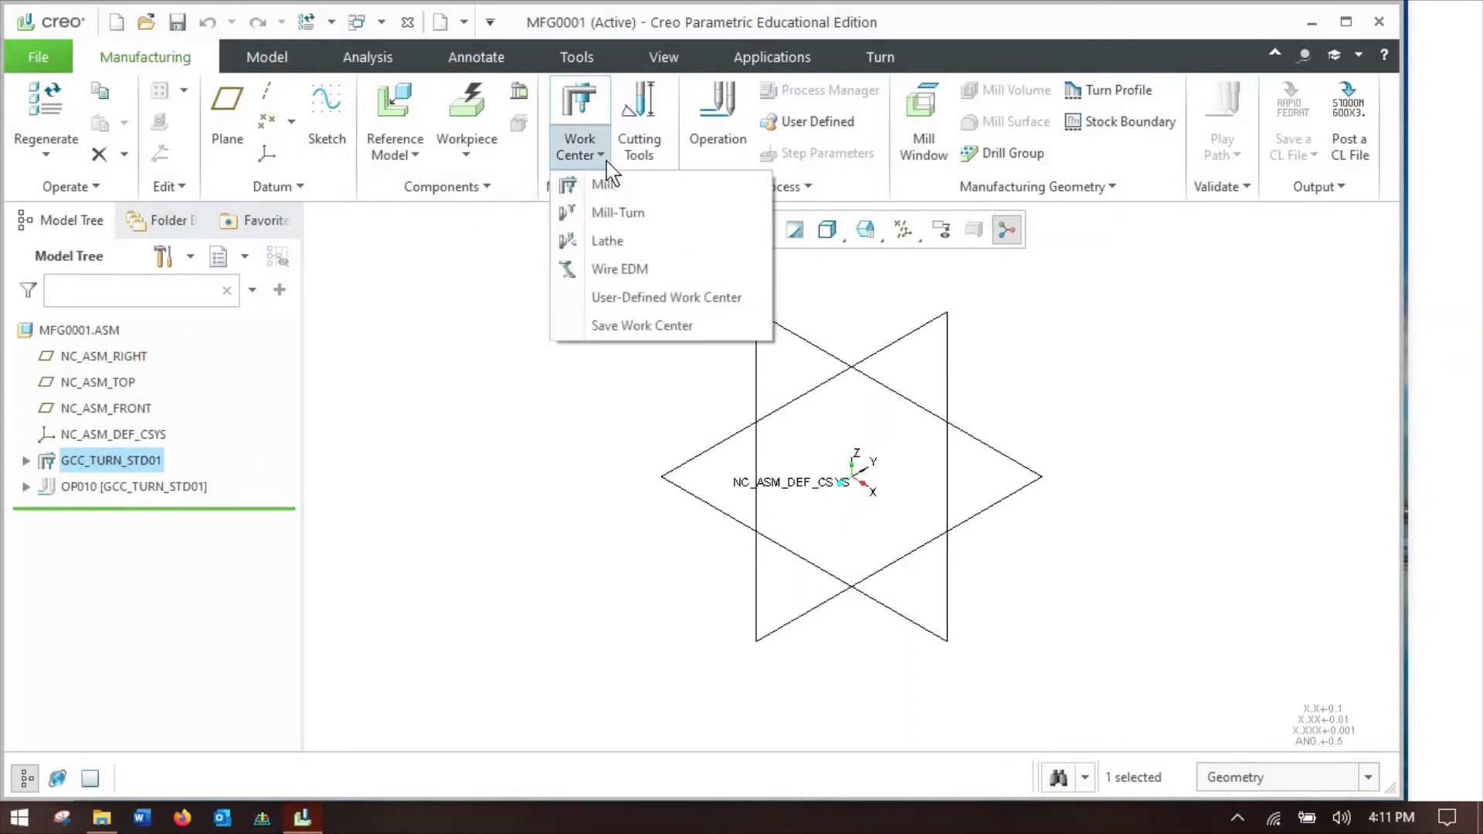
{"action": "left_click", "coordinate": [657, 328]}
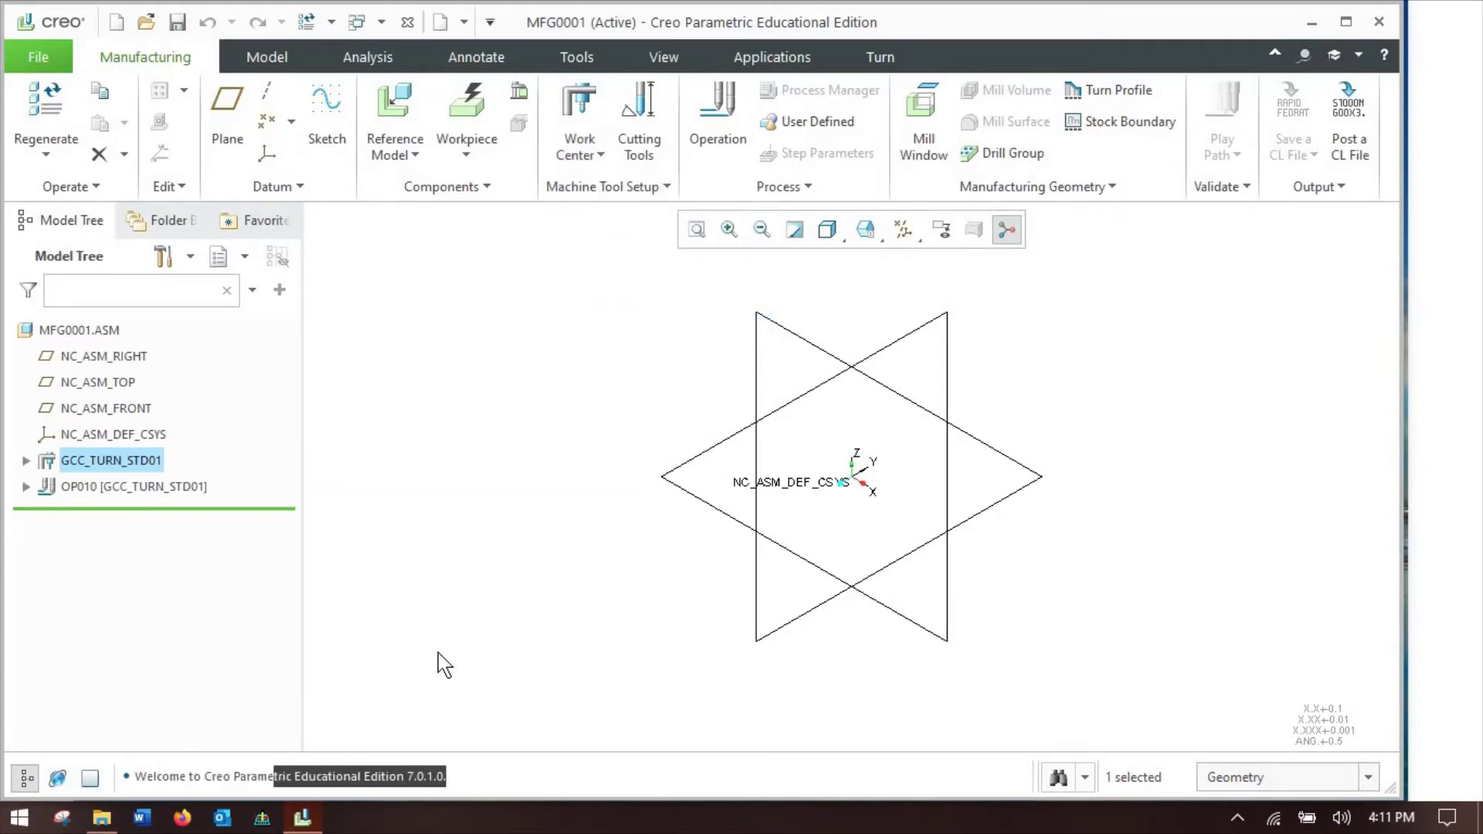
{"action": "left_click", "coordinate": [506, 585]}
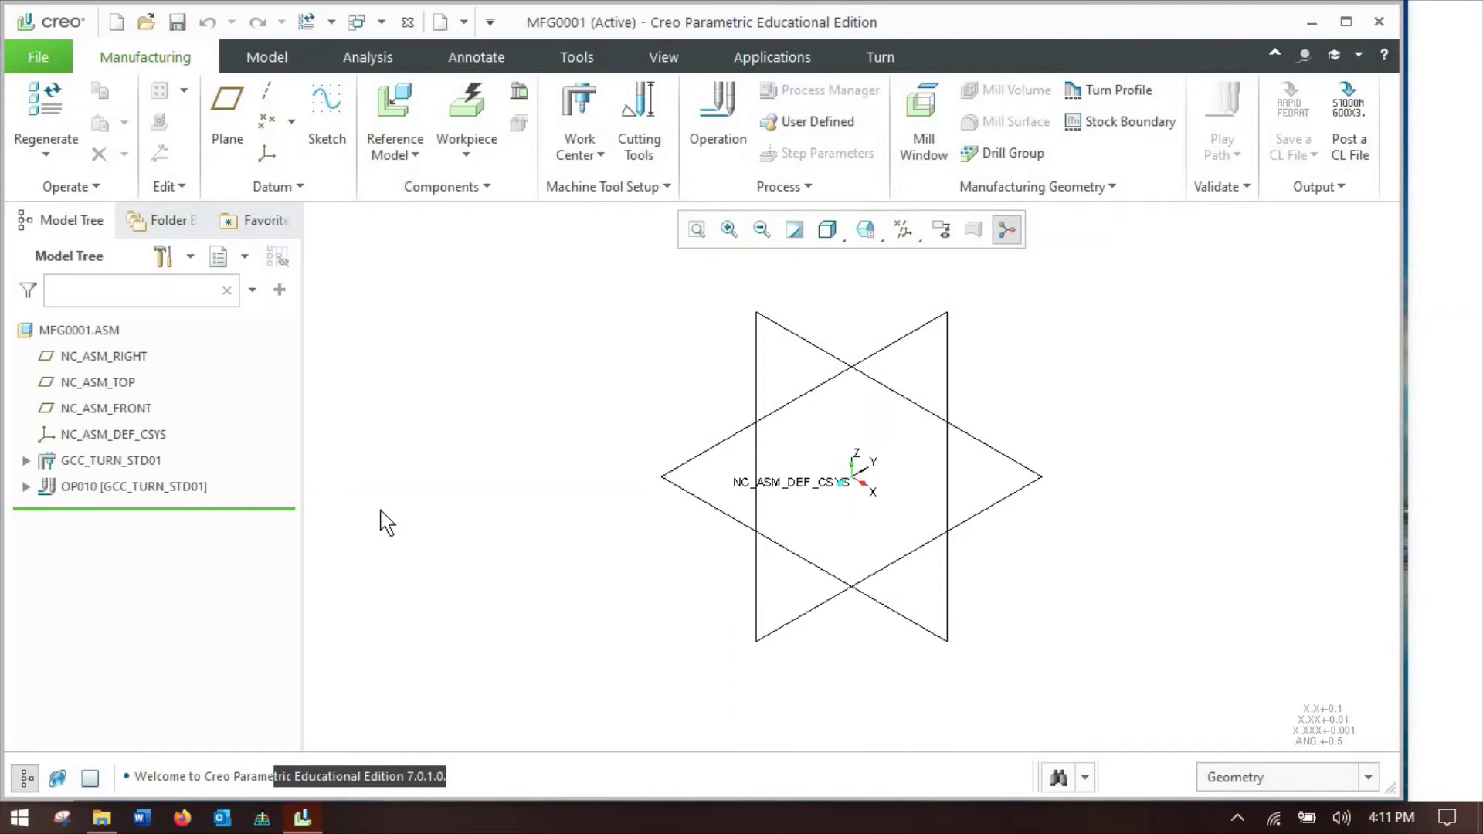
{"action": "scroll", "coordinate": [386, 523], "scroll_direction": "up", "scroll_amount": 2}
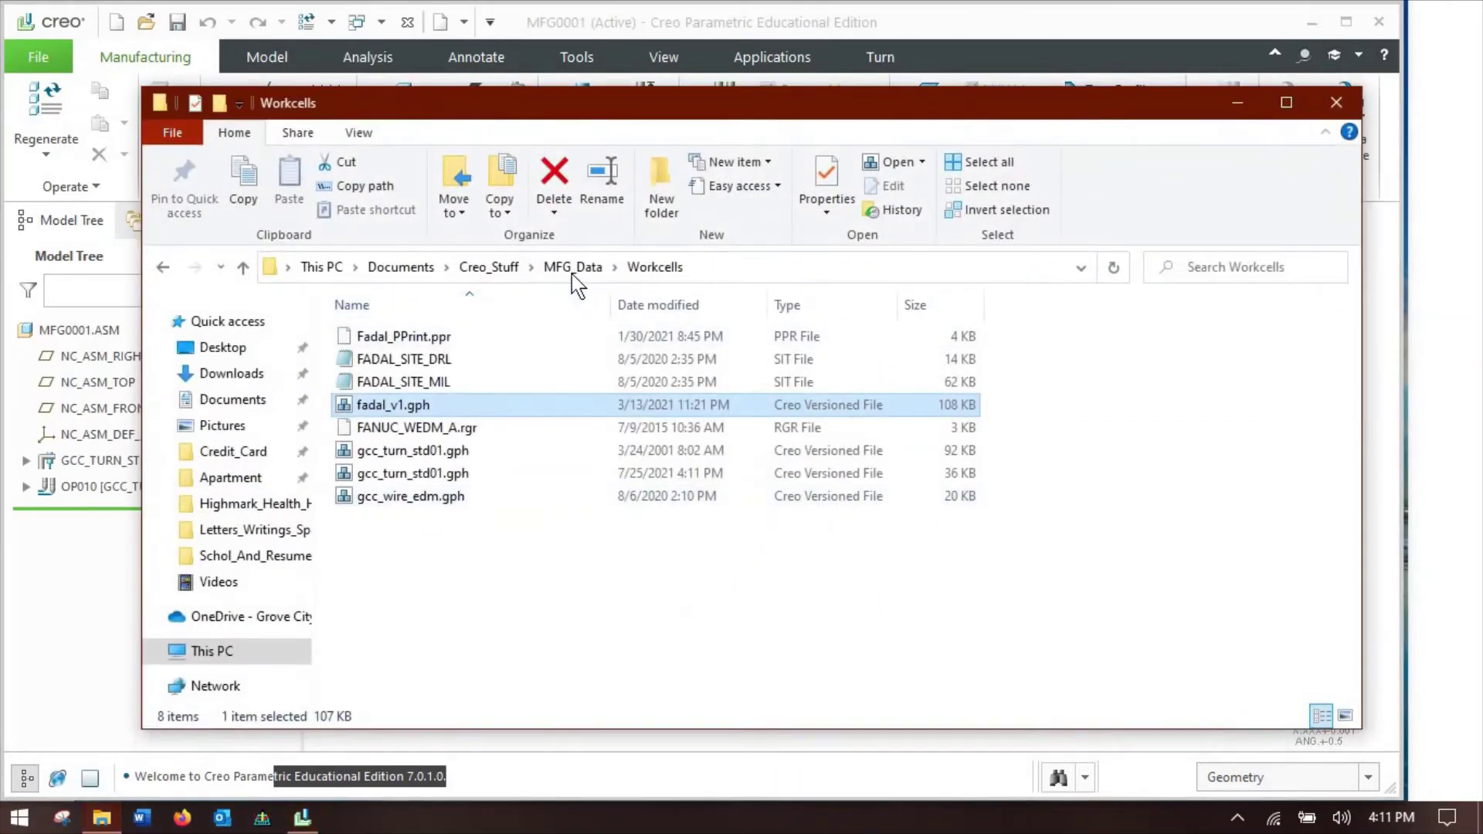
Open the GPosts folder under MFG_Data and scroll through its gpost files
{"action": "left_click", "coordinate": [575, 268]}
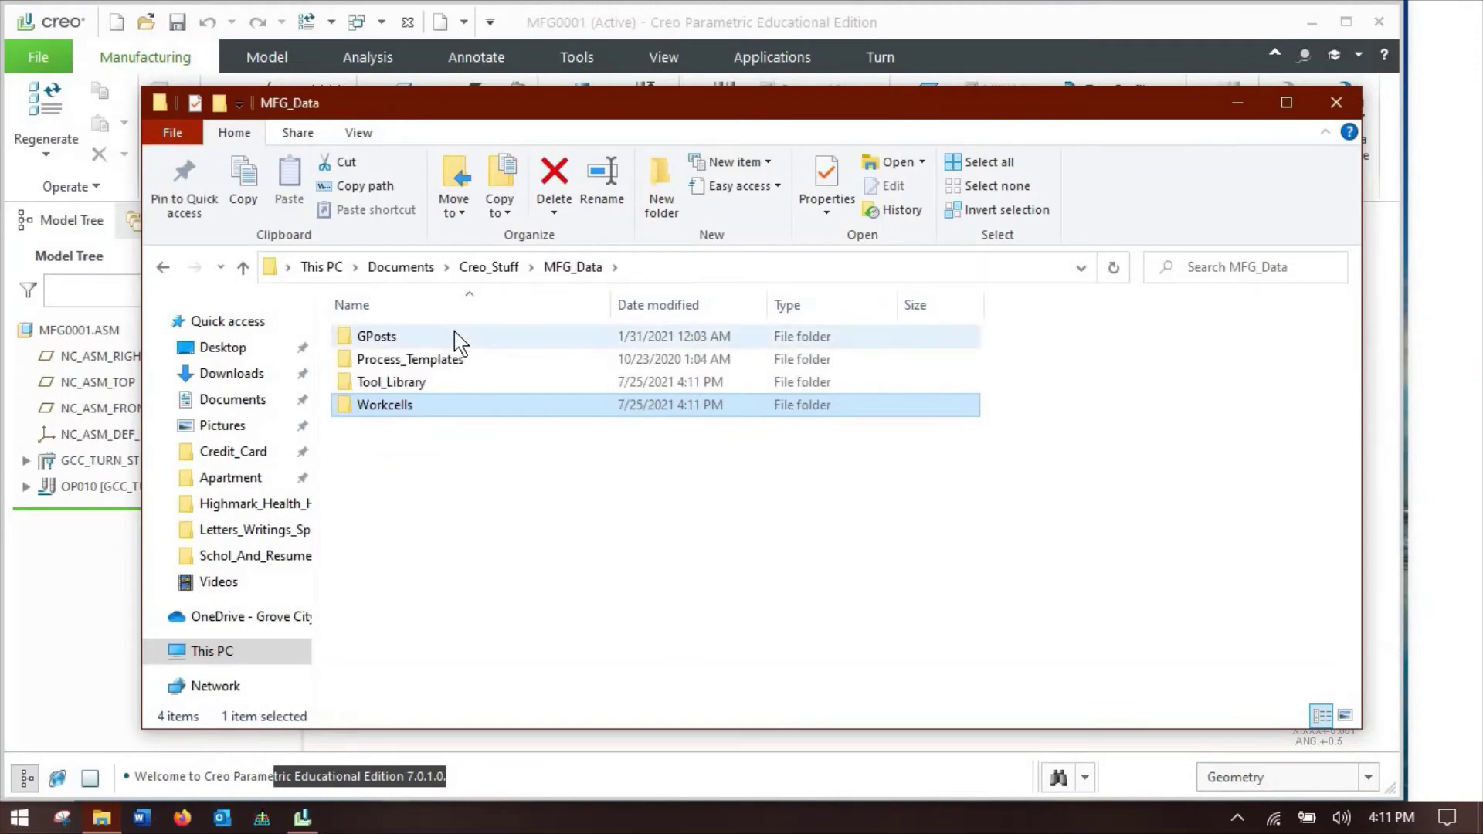
{"action": "left_click", "coordinate": [454, 334]}
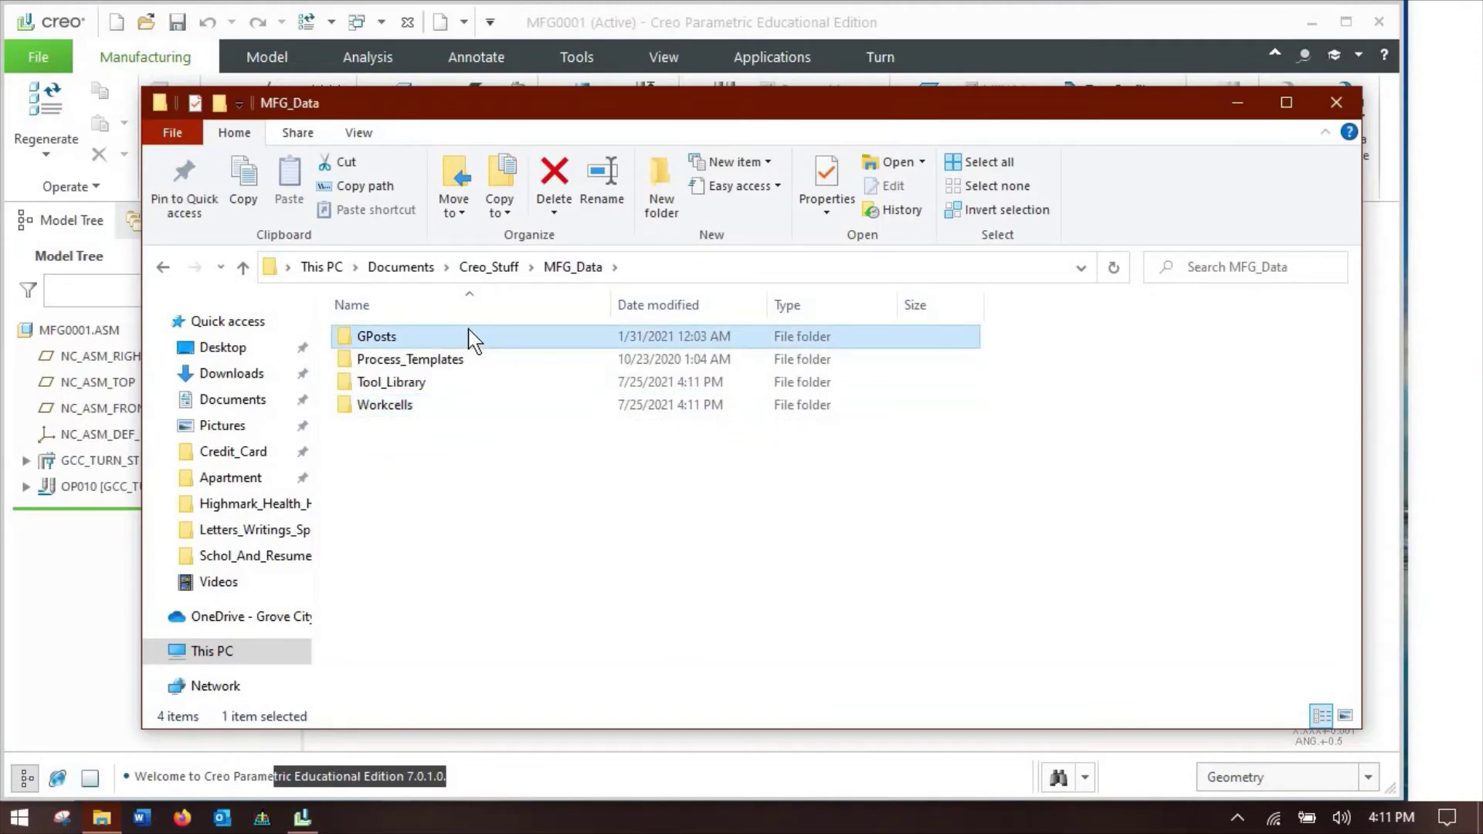
{"action": "double_click", "coordinate": [473, 340]}
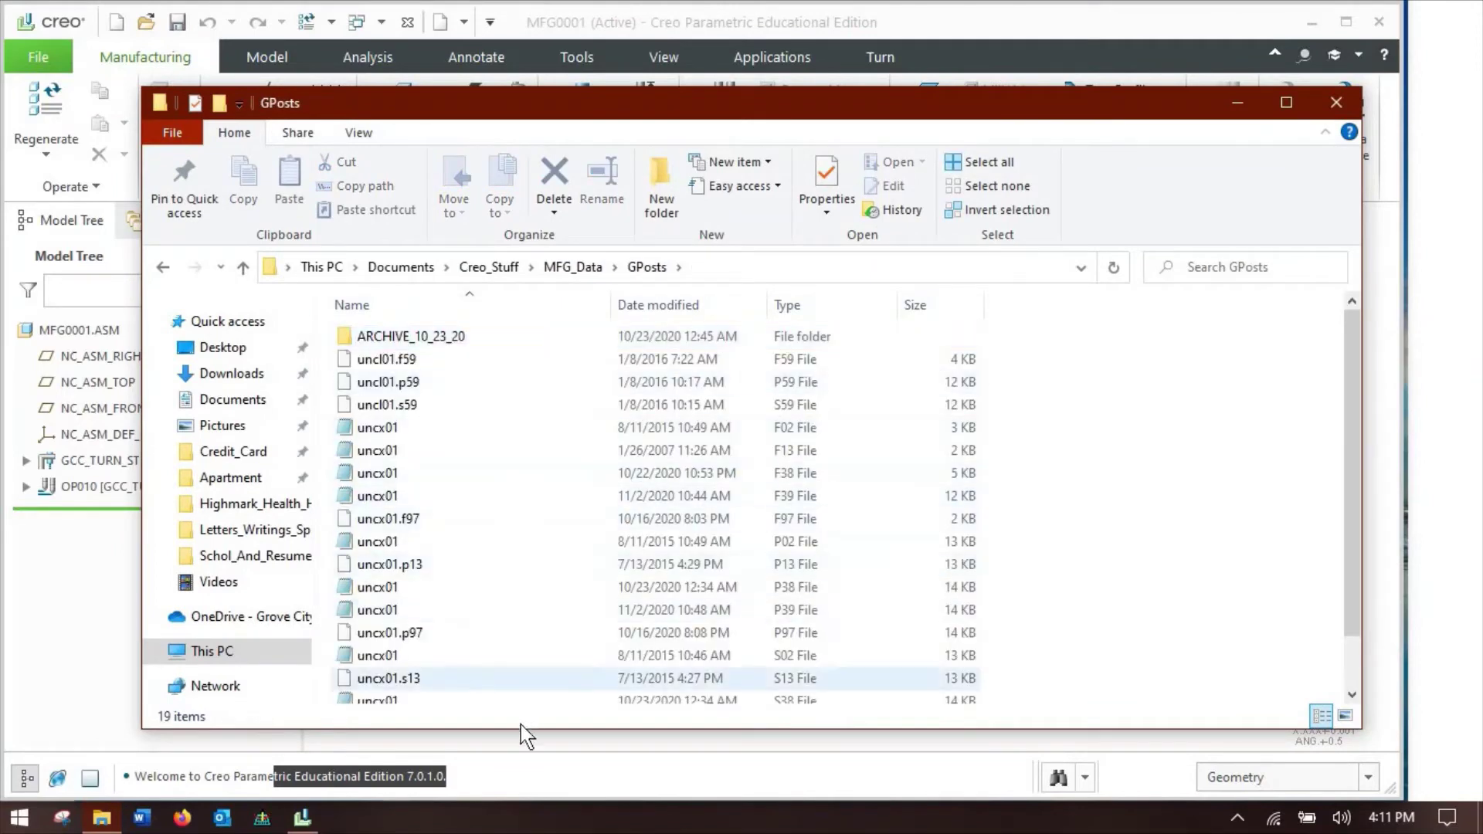
{"action": "scroll", "coordinate": [540, 619], "scroll_direction": "down", "scroll_amount": 1}
{"action": "scroll", "coordinate": [529, 632], "scroll_direction": "up", "scroll_amount": 1}
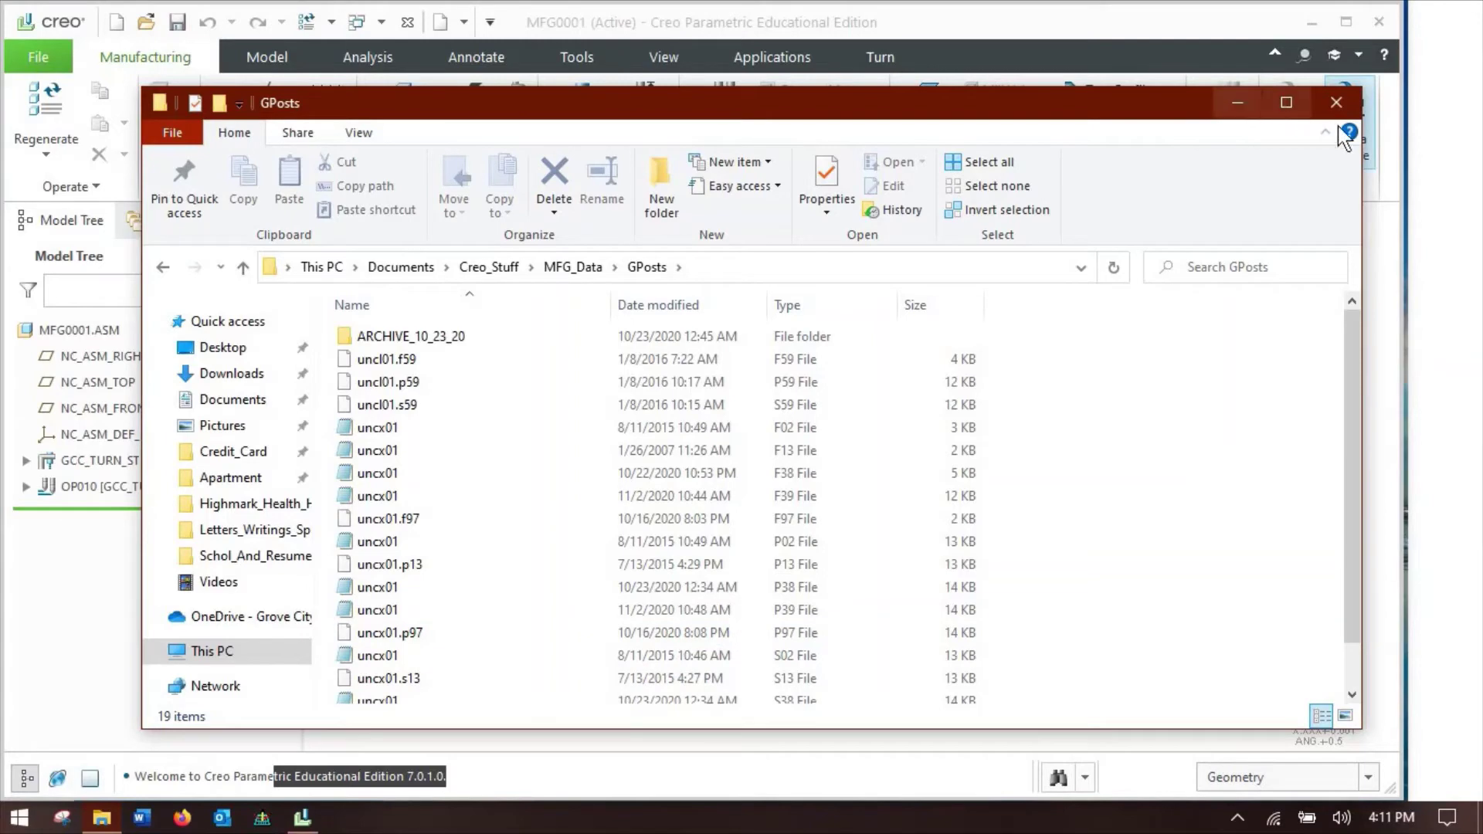
{"action": "left_click", "coordinate": [1336, 102]}
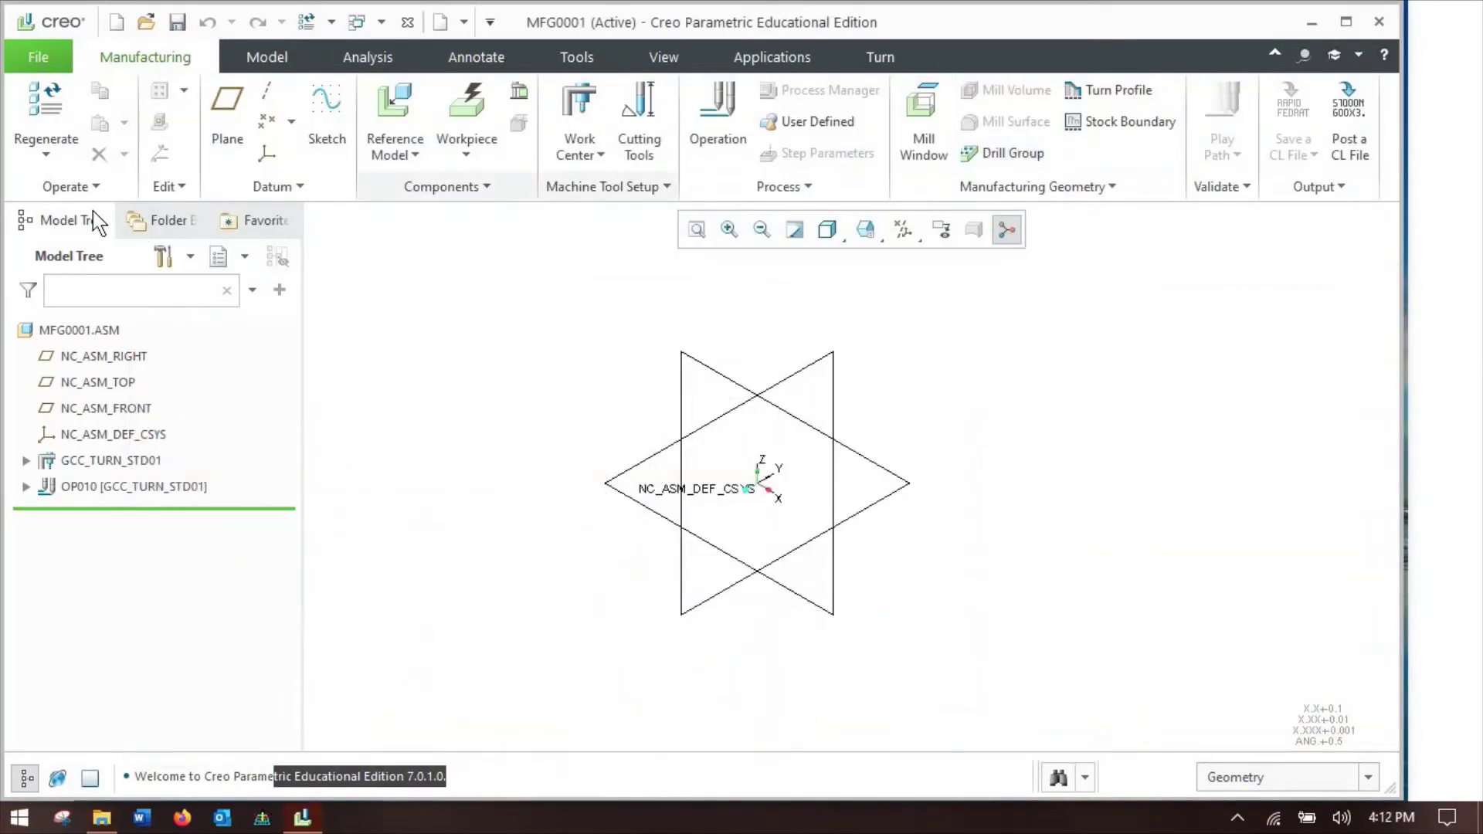
{"action": "left_click", "coordinate": [17, 44]}
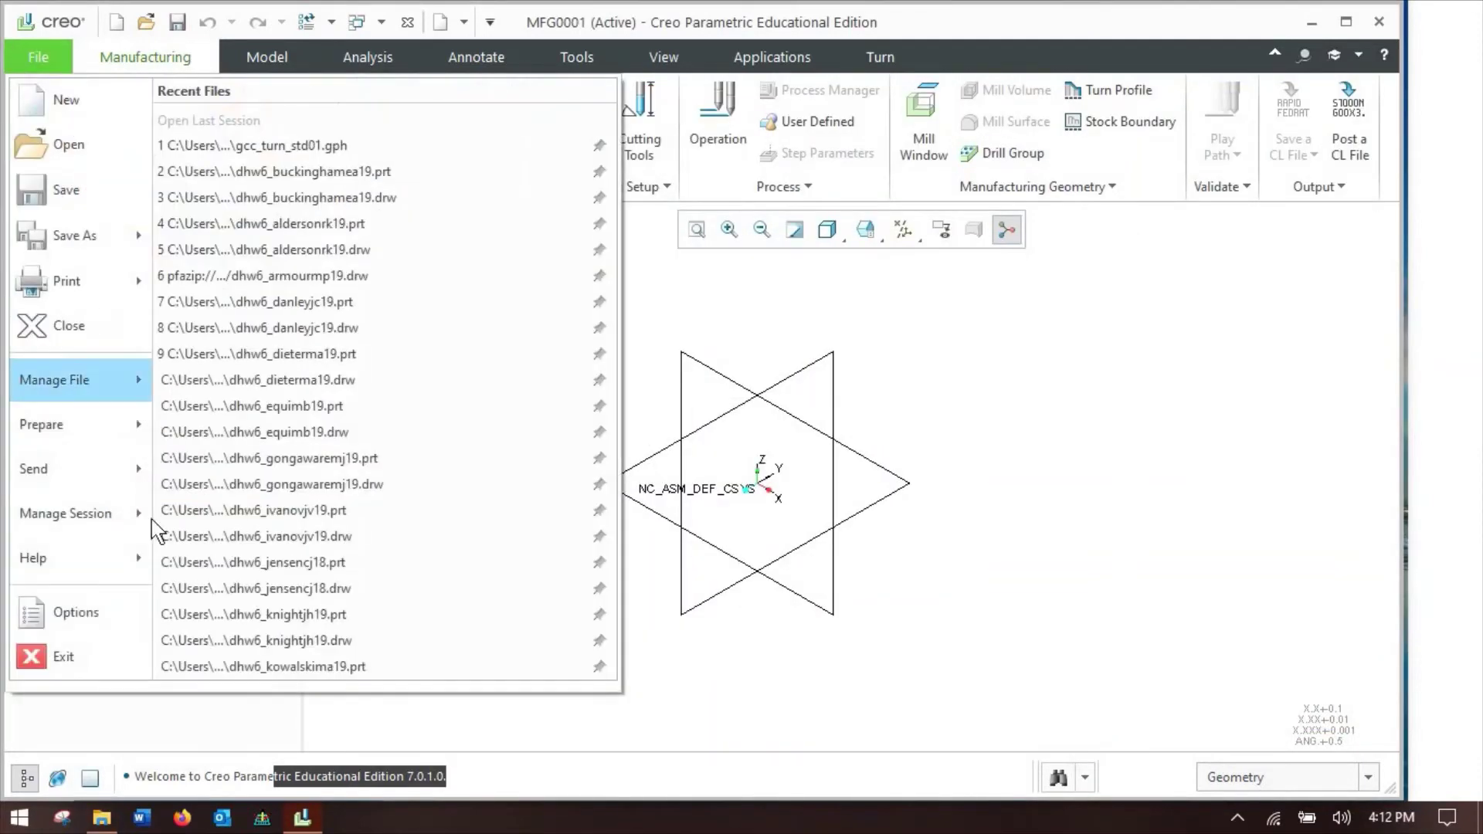
{"action": "left_click", "coordinate": [75, 618]}
{"action": "left_click", "coordinate": [307, 694]}
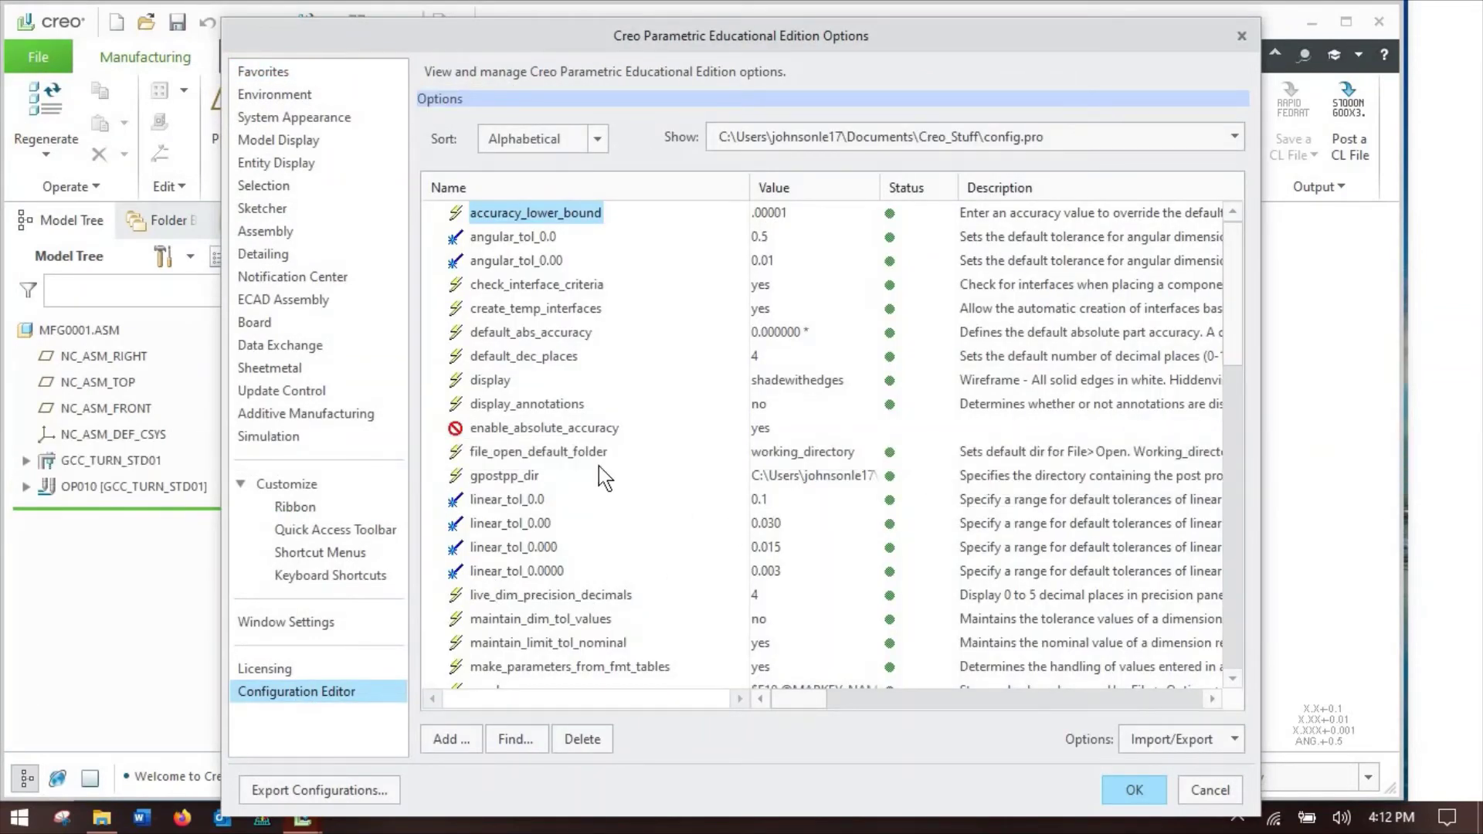
{"action": "left_click", "coordinate": [511, 477]}
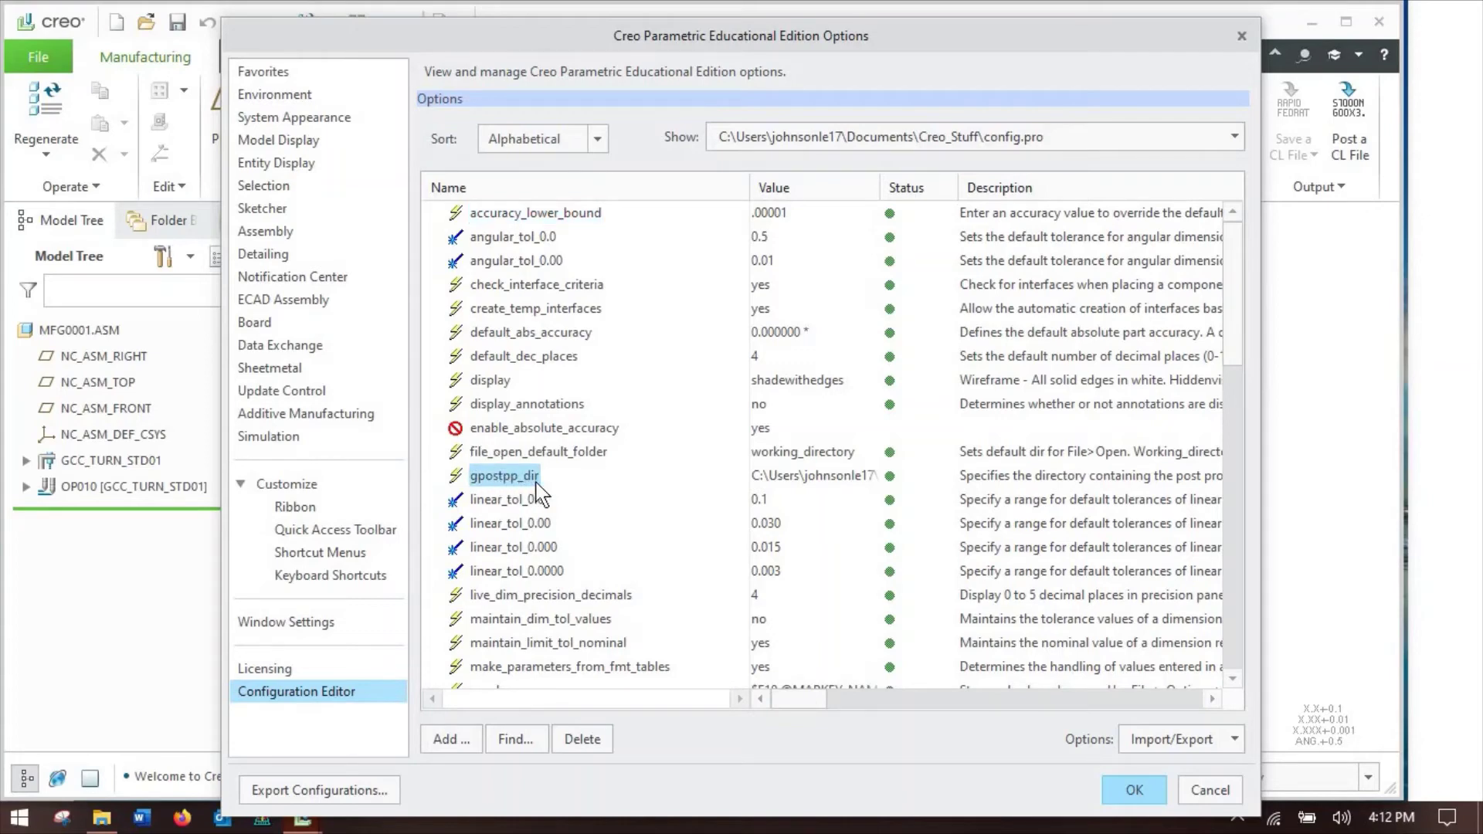
{"action": "double_click", "coordinate": [848, 478]}
{"action": "double_click", "coordinate": [846, 502]}
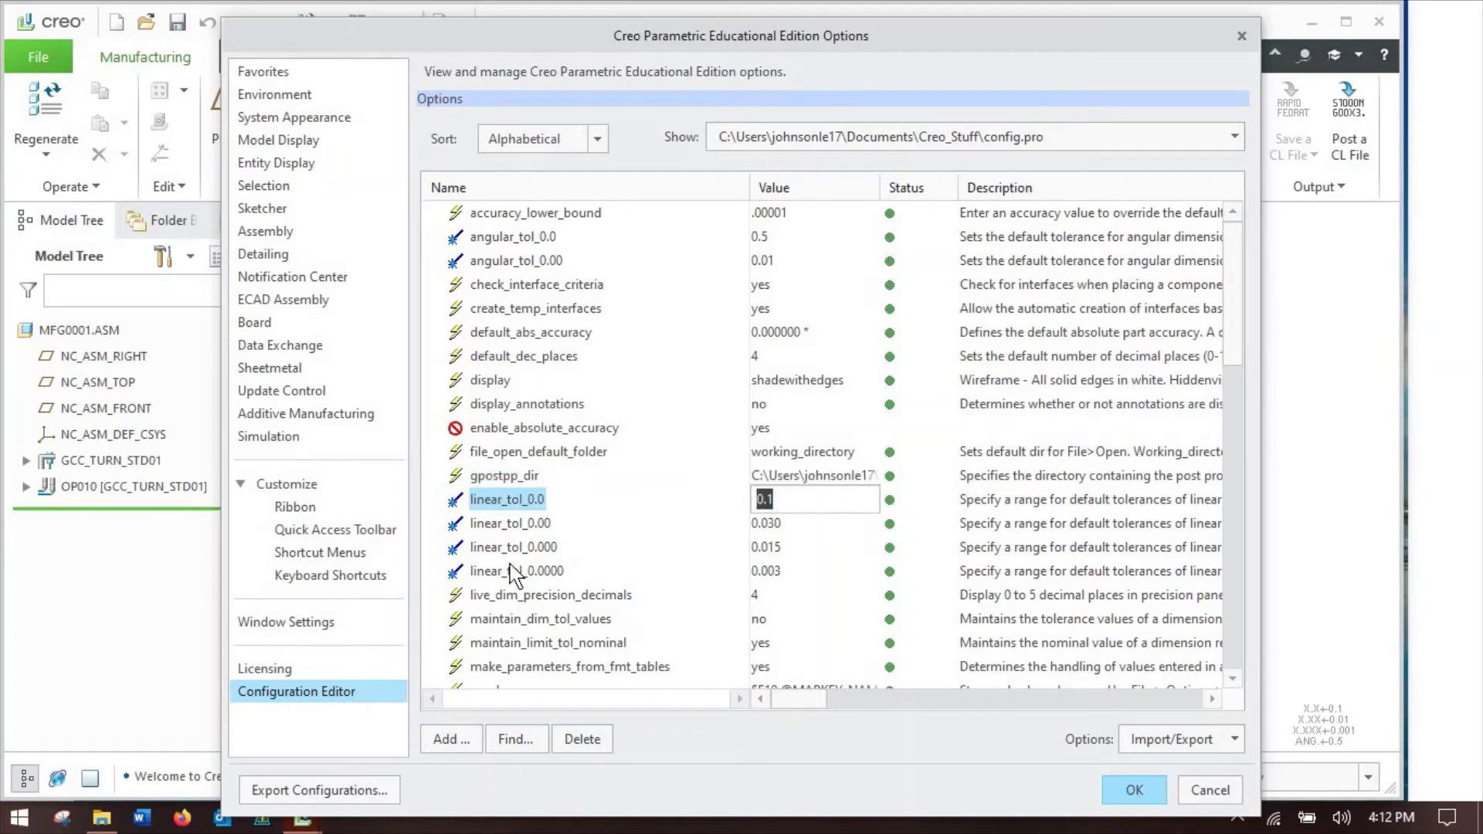
{"action": "scroll", "coordinate": [529, 571], "scroll_direction": "down", "scroll_amount": 5}
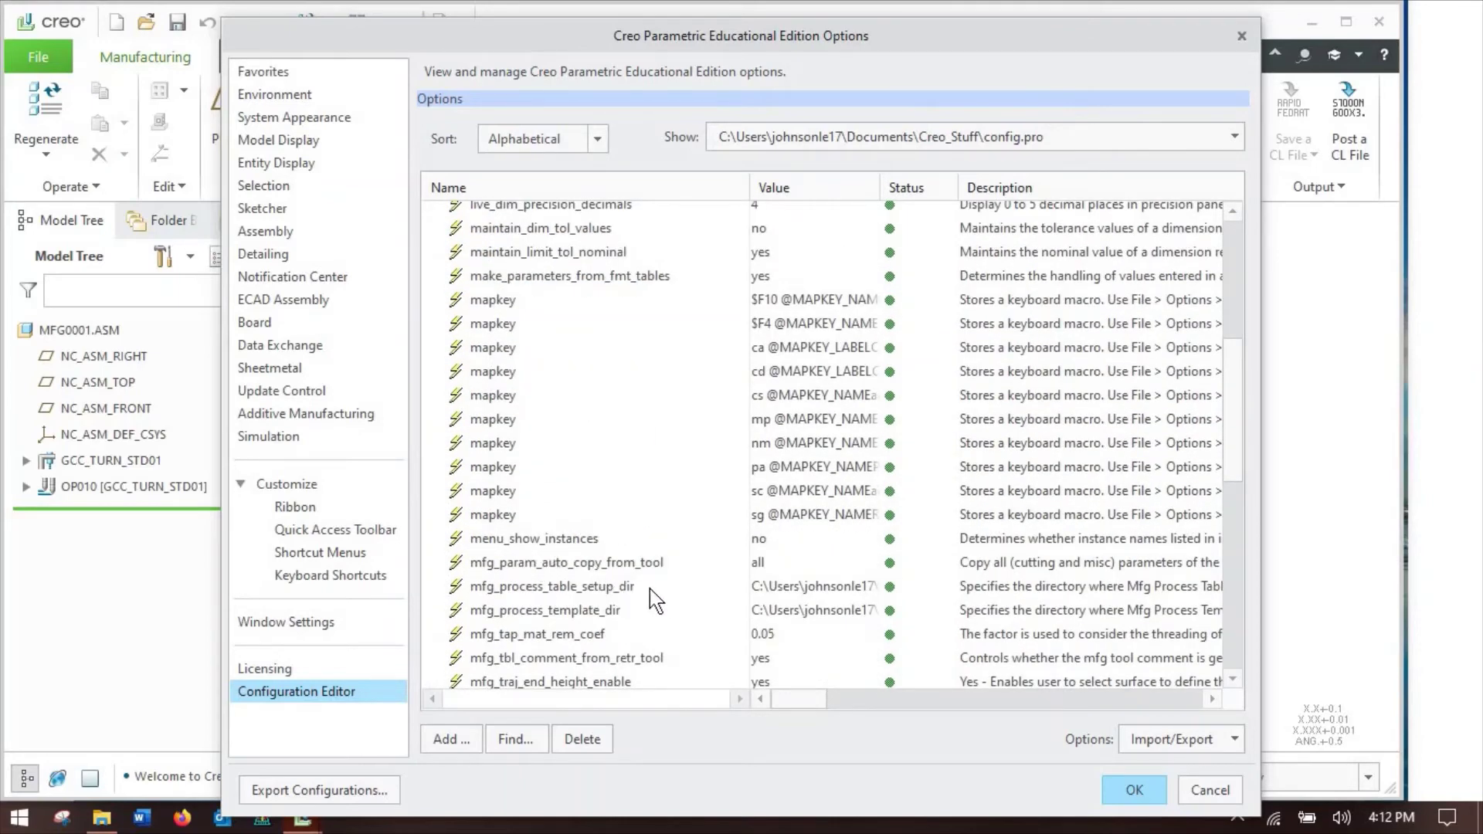
{"action": "scroll", "coordinate": [641, 605], "scroll_direction": "down", "scroll_amount": 2}
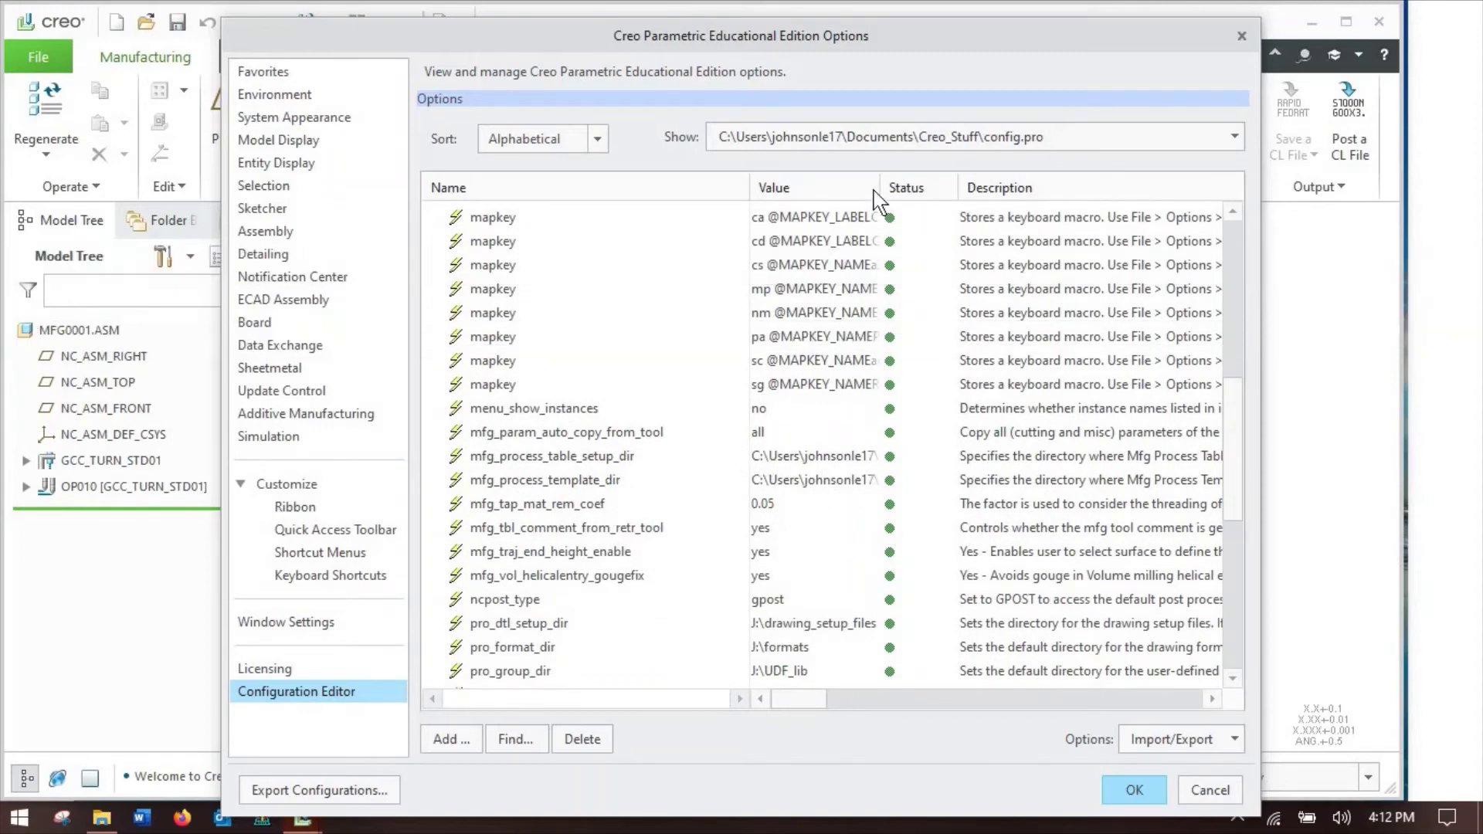
{"action": "left_click_drag", "start_coordinate": [878, 190], "coordinate": [1221, 313]}
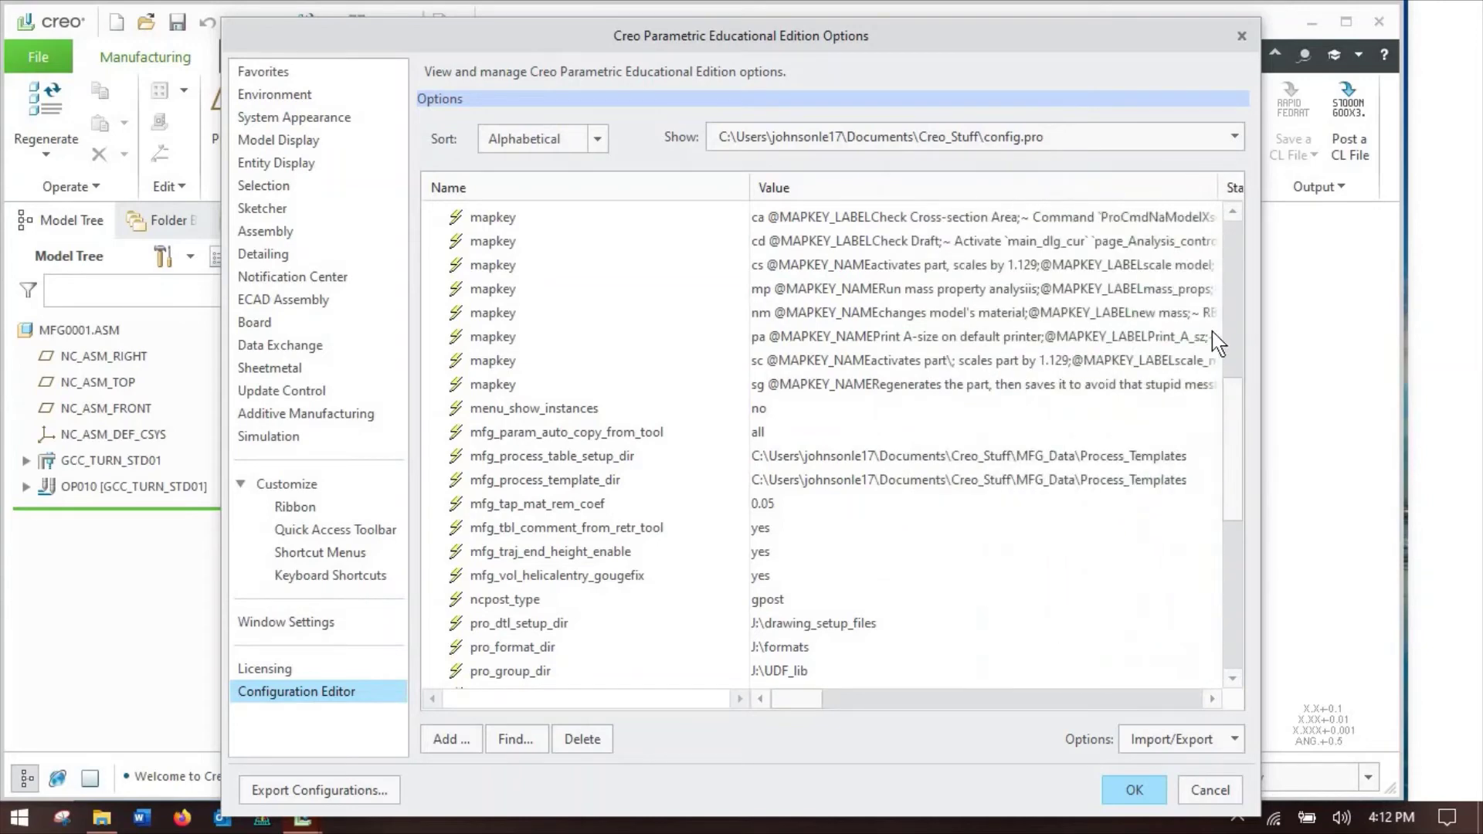
{"action": "scroll", "coordinate": [893, 558], "scroll_direction": "down", "scroll_amount": 3}
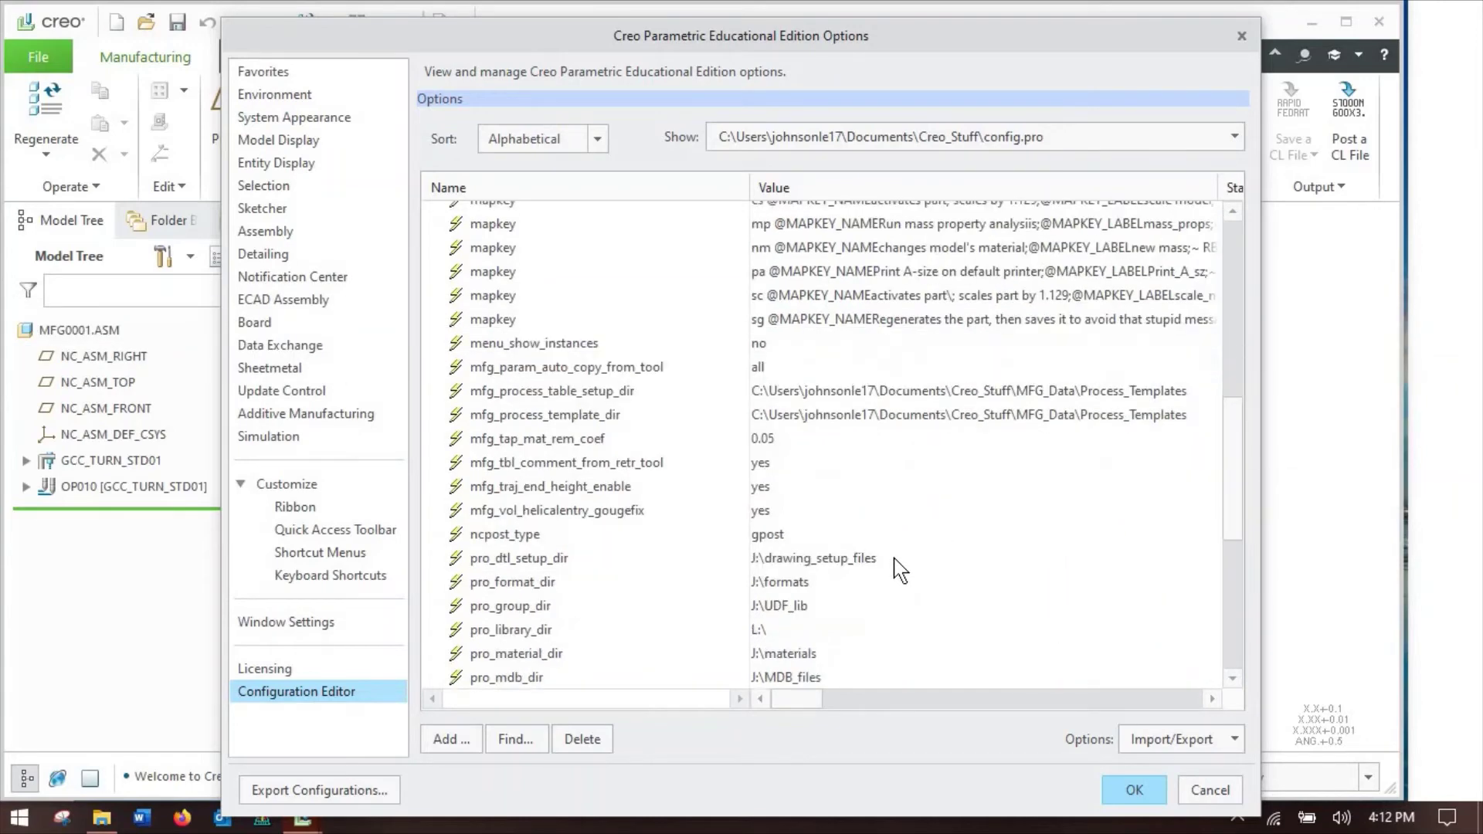
{"action": "left_click", "coordinate": [490, 645]}
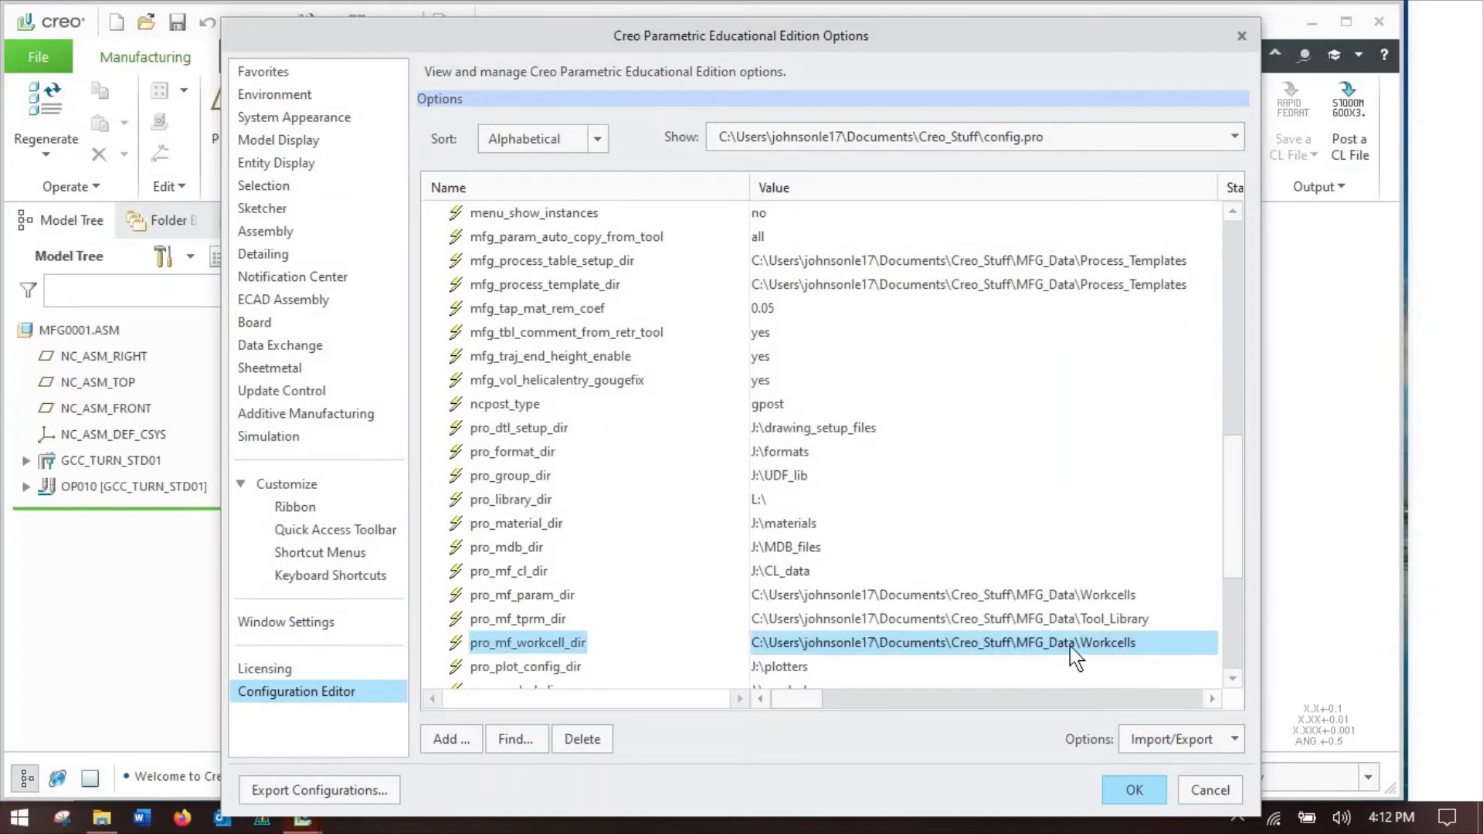
{"action": "left_click", "coordinate": [532, 597]}
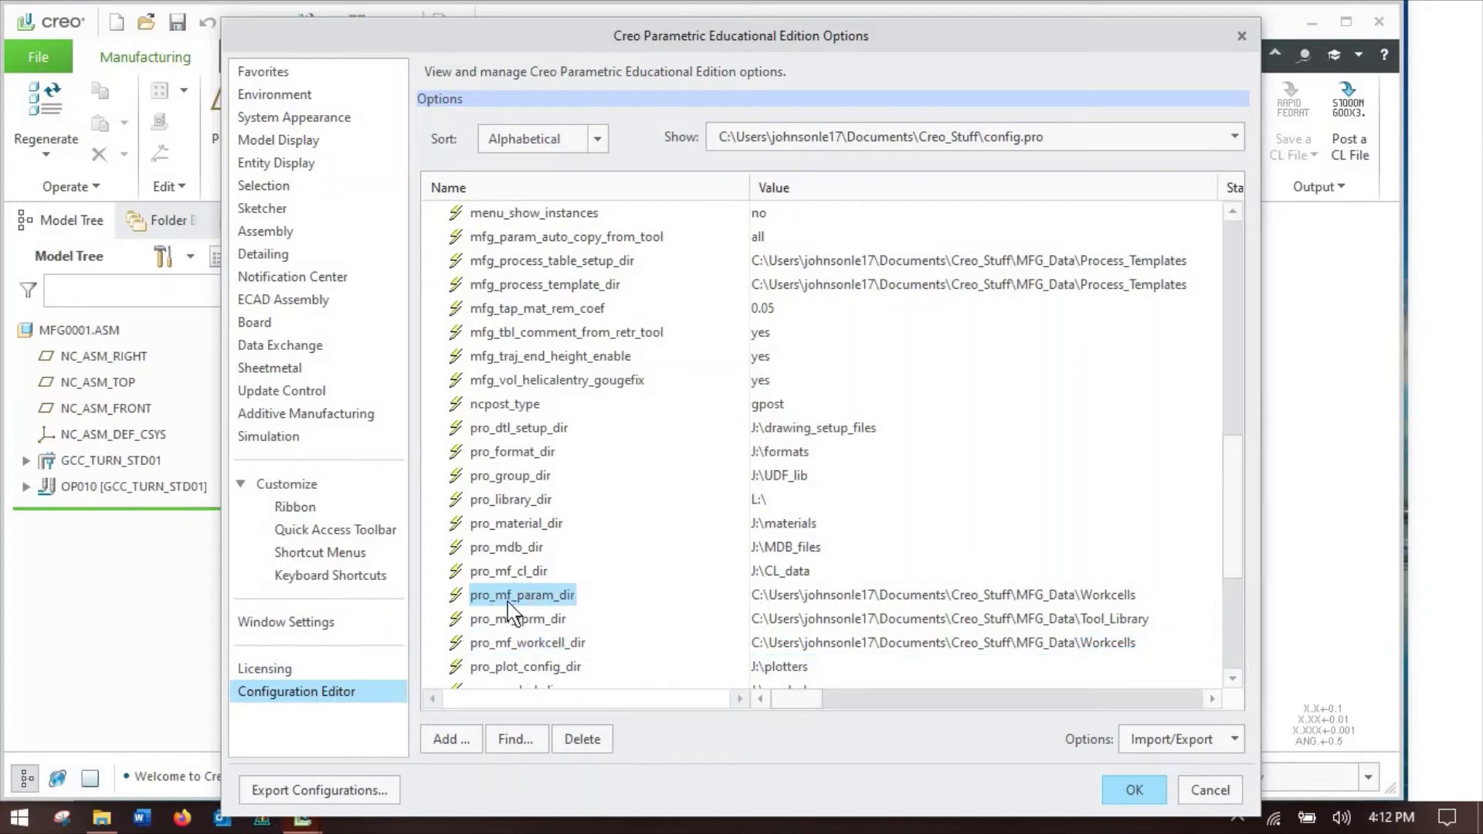
{"action": "left_click", "coordinate": [1119, 595]}
Discard the options, locate Fadal_PPrint.ppr in the Workcells folder, and return to Creo
{"action": "left_click", "coordinate": [1193, 790]}
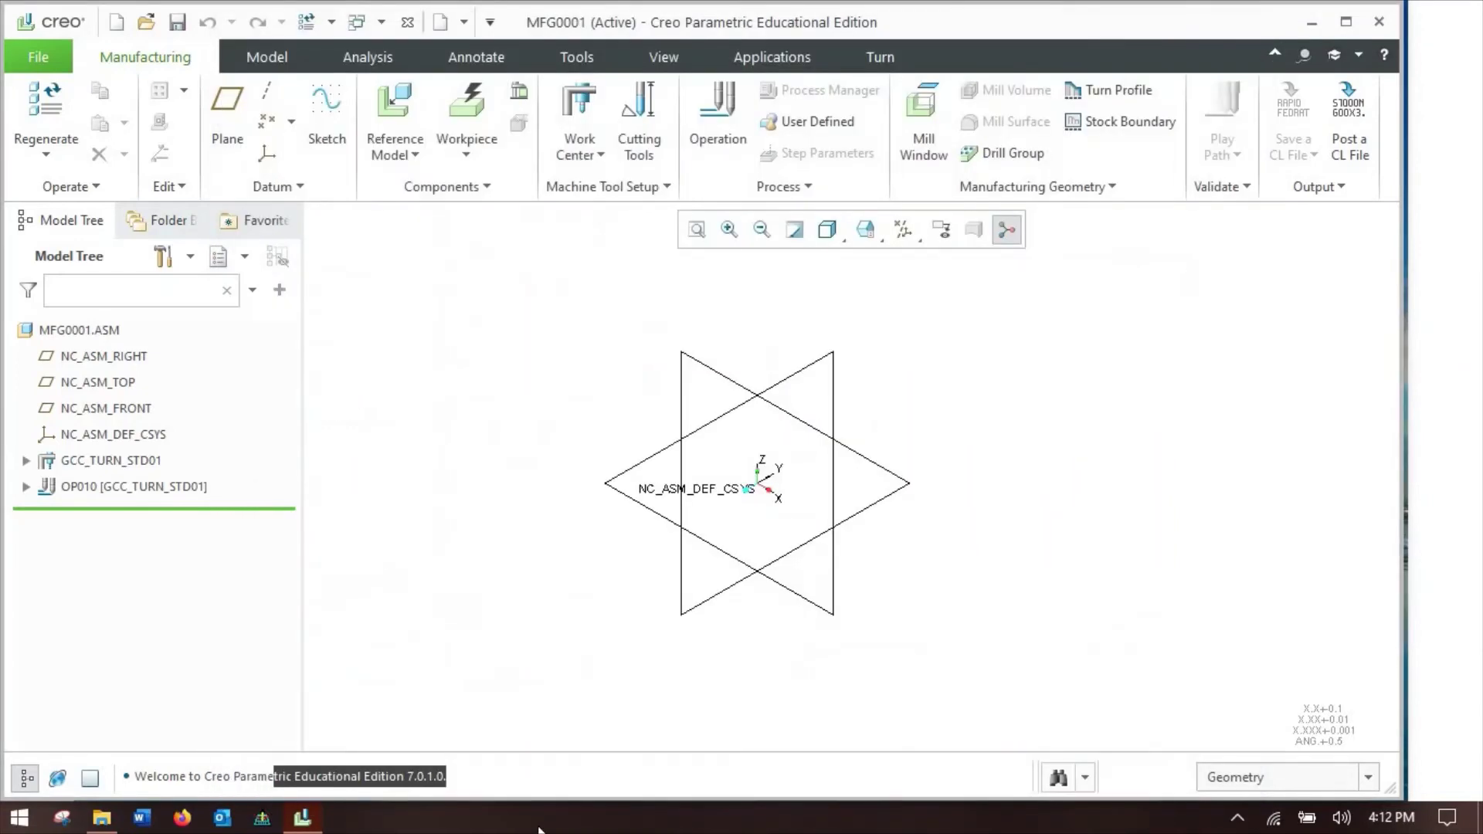
{"action": "left_click", "coordinate": [101, 818]}
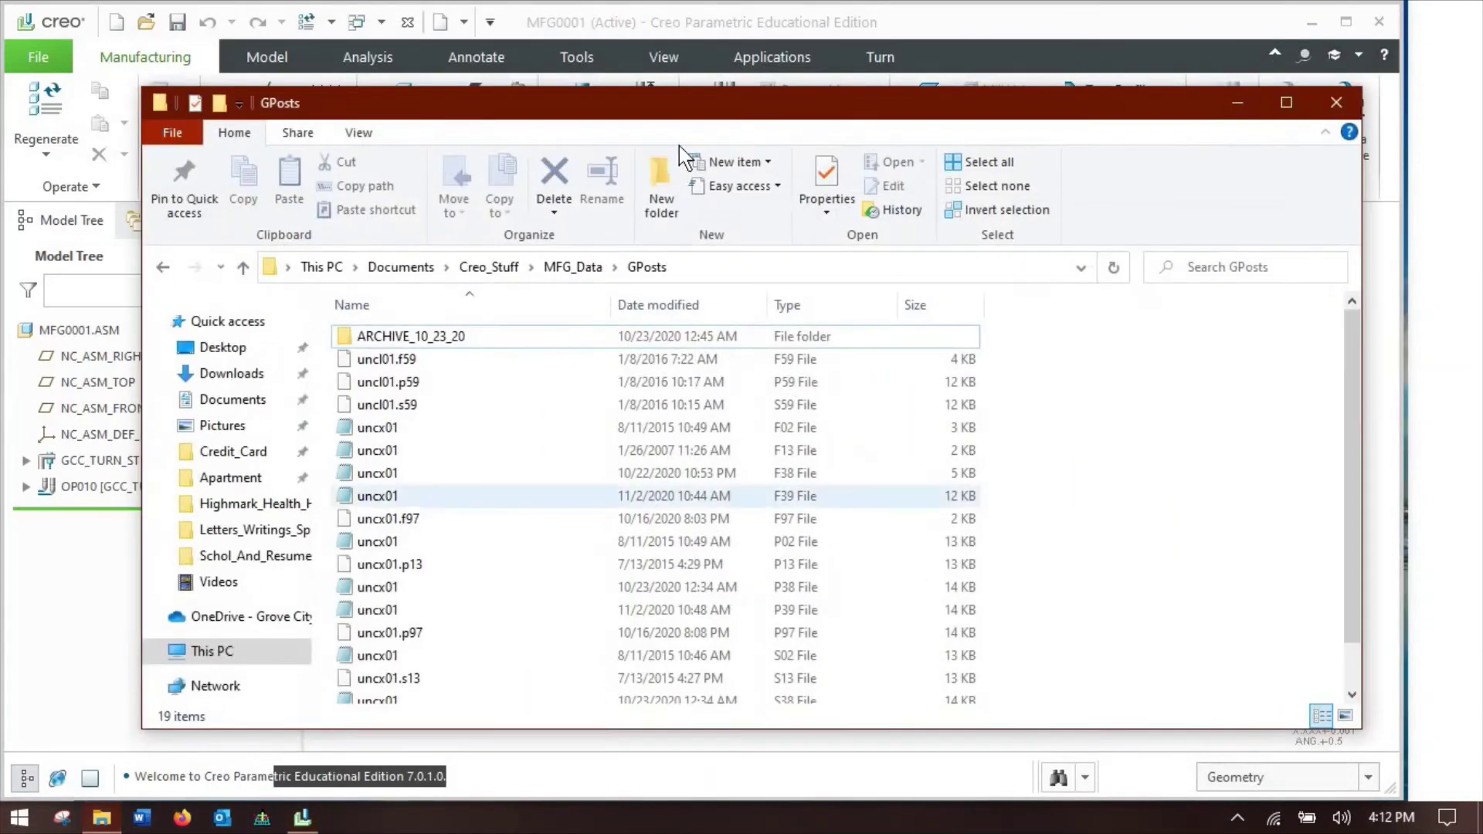
{"action": "left_click", "coordinate": [573, 267]}
{"action": "double_click", "coordinate": [447, 399]}
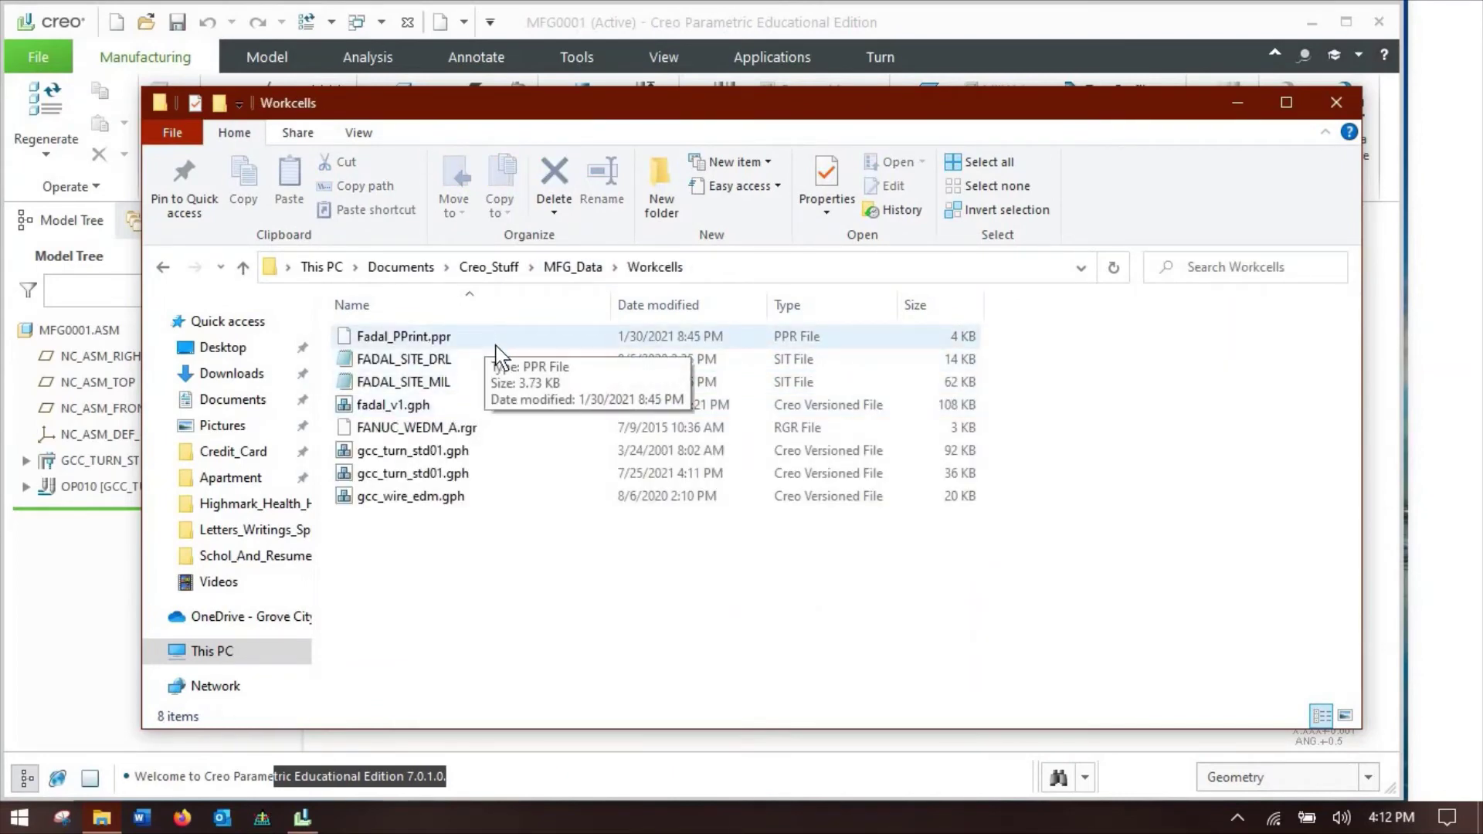
{"action": "left_click", "coordinate": [1238, 105]}
{"action": "left_click", "coordinate": [590, 187]}
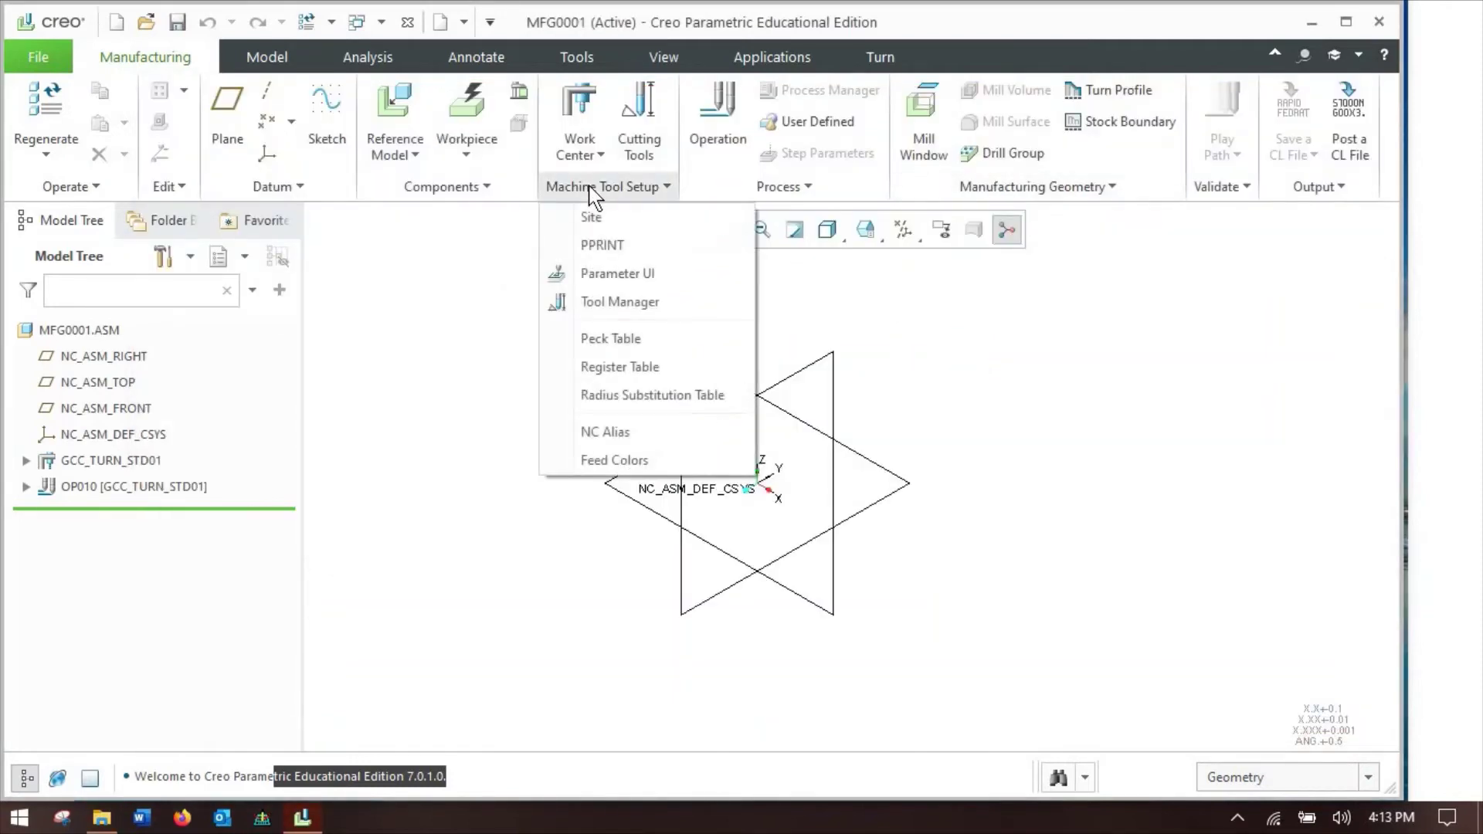
Retrieve Fadal_PPrint.ppr into the PPRINT table, review its items, and exit without changes
{"action": "left_click", "coordinate": [618, 247]}
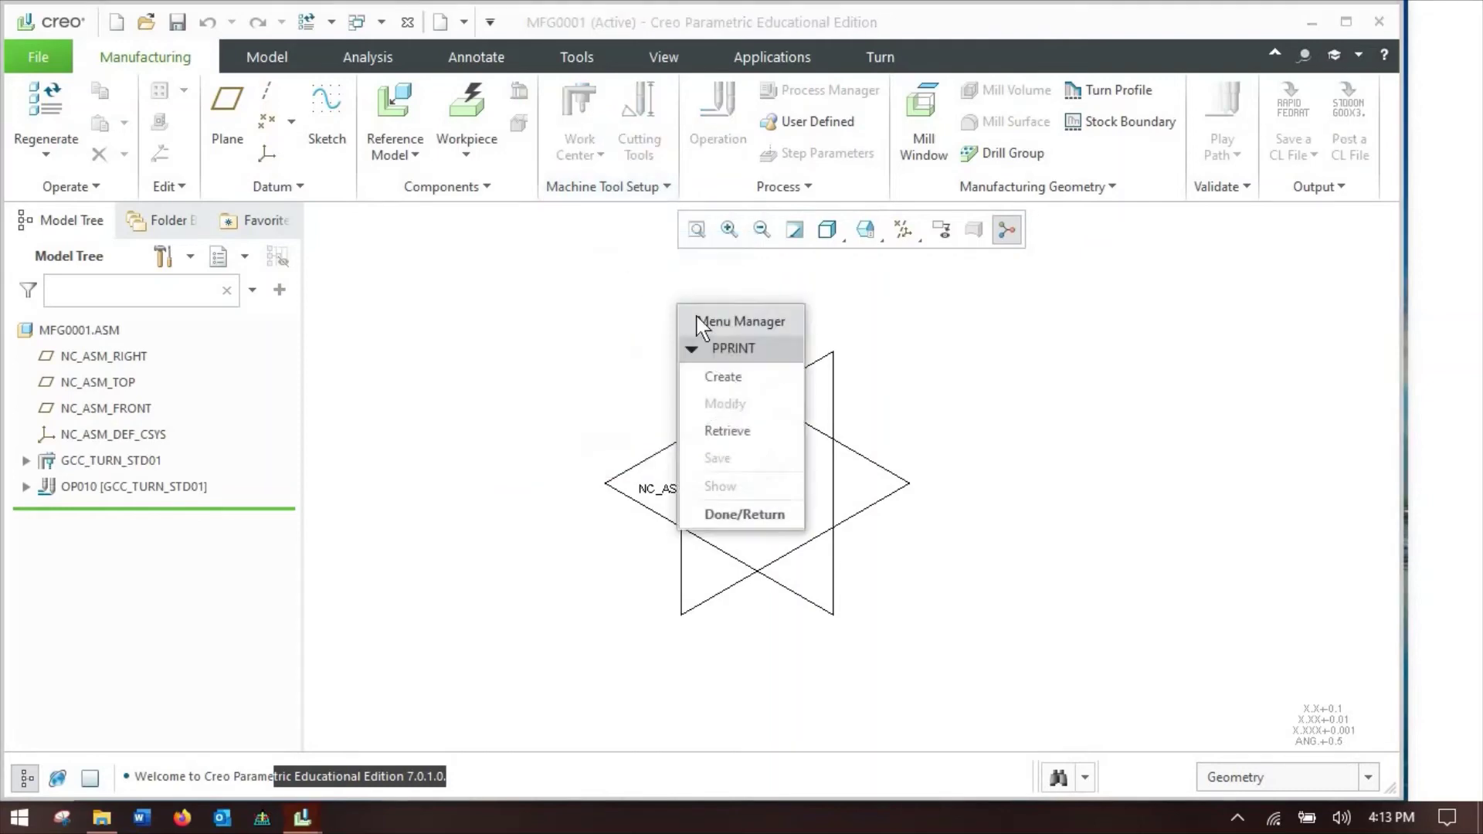
{"action": "left_click", "coordinate": [723, 428]}
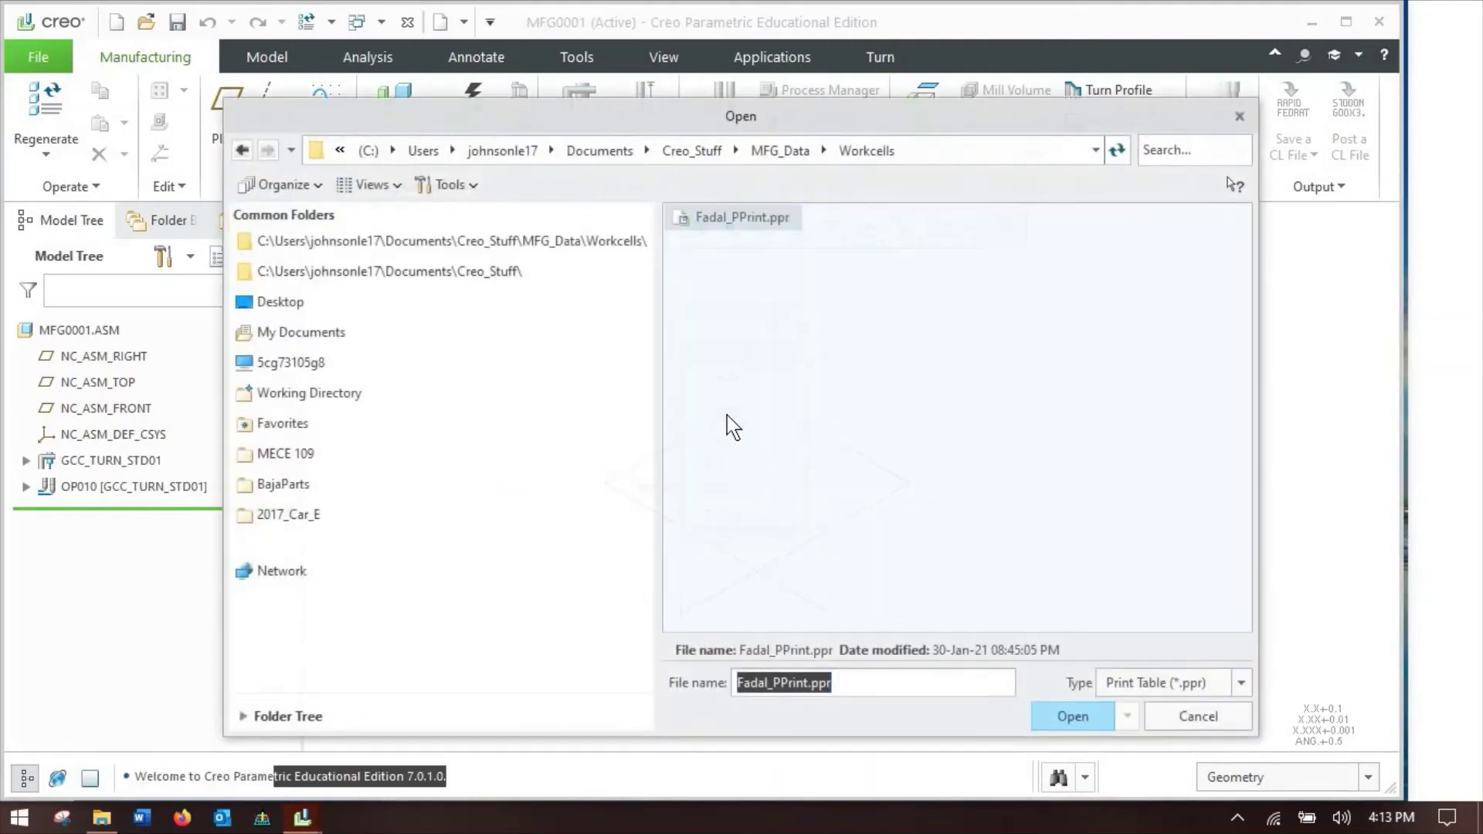
{"action": "left_click", "coordinate": [1070, 718]}
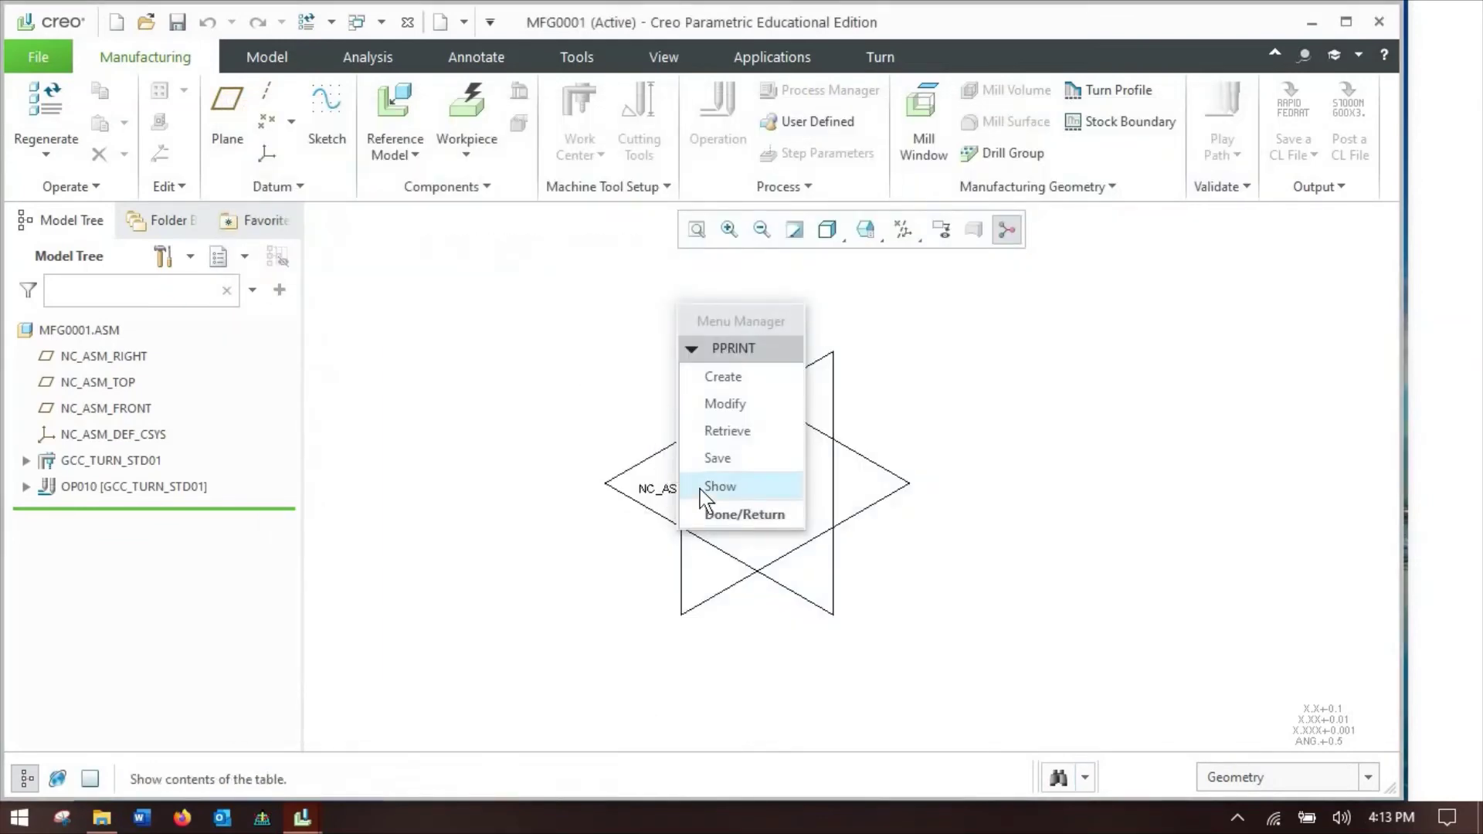
{"action": "left_click", "coordinate": [729, 414]}
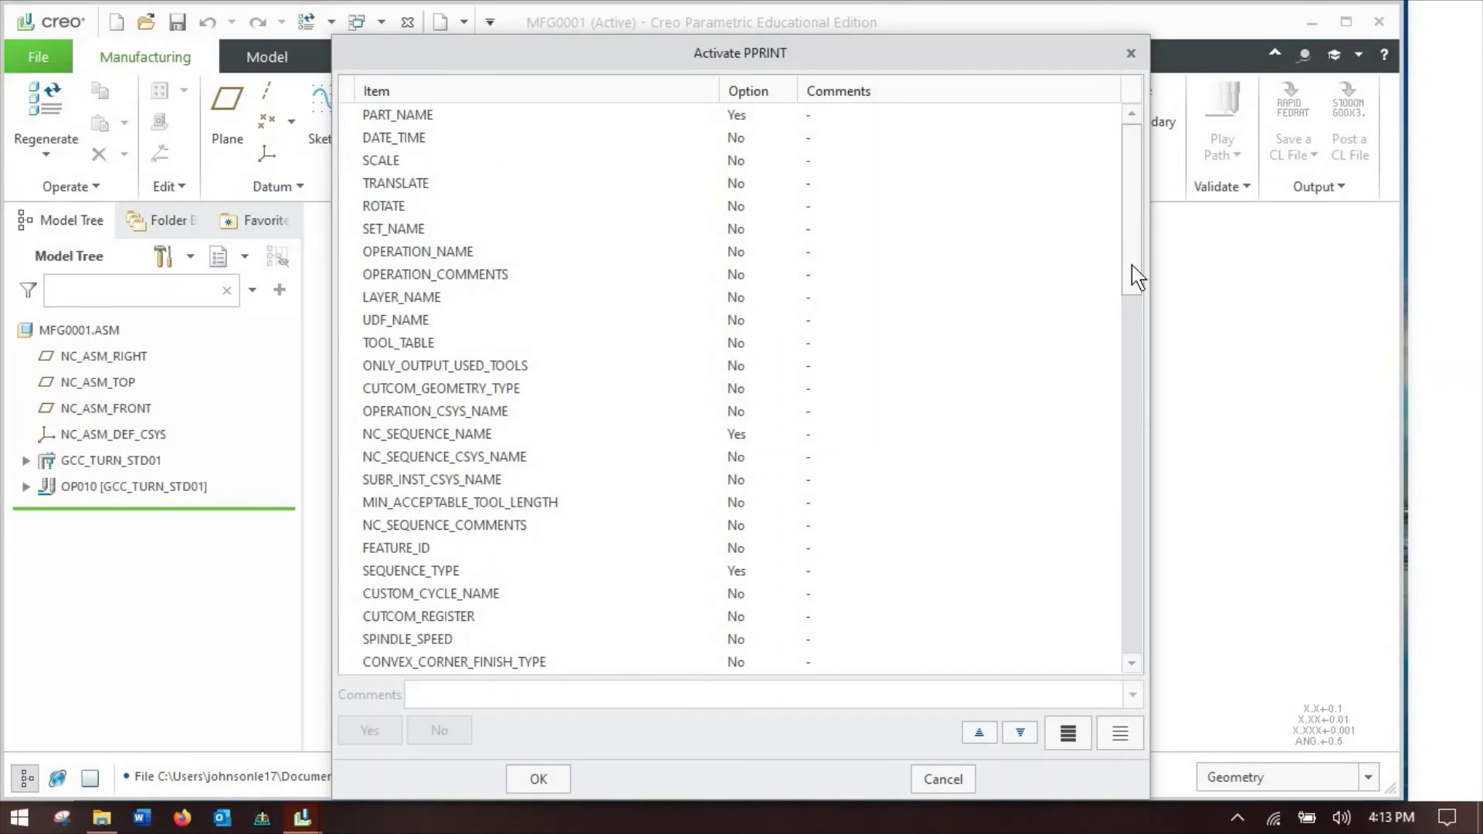
{"action": "left_click_drag", "start_coordinate": [1133, 299], "coordinate": [1129, 153]}
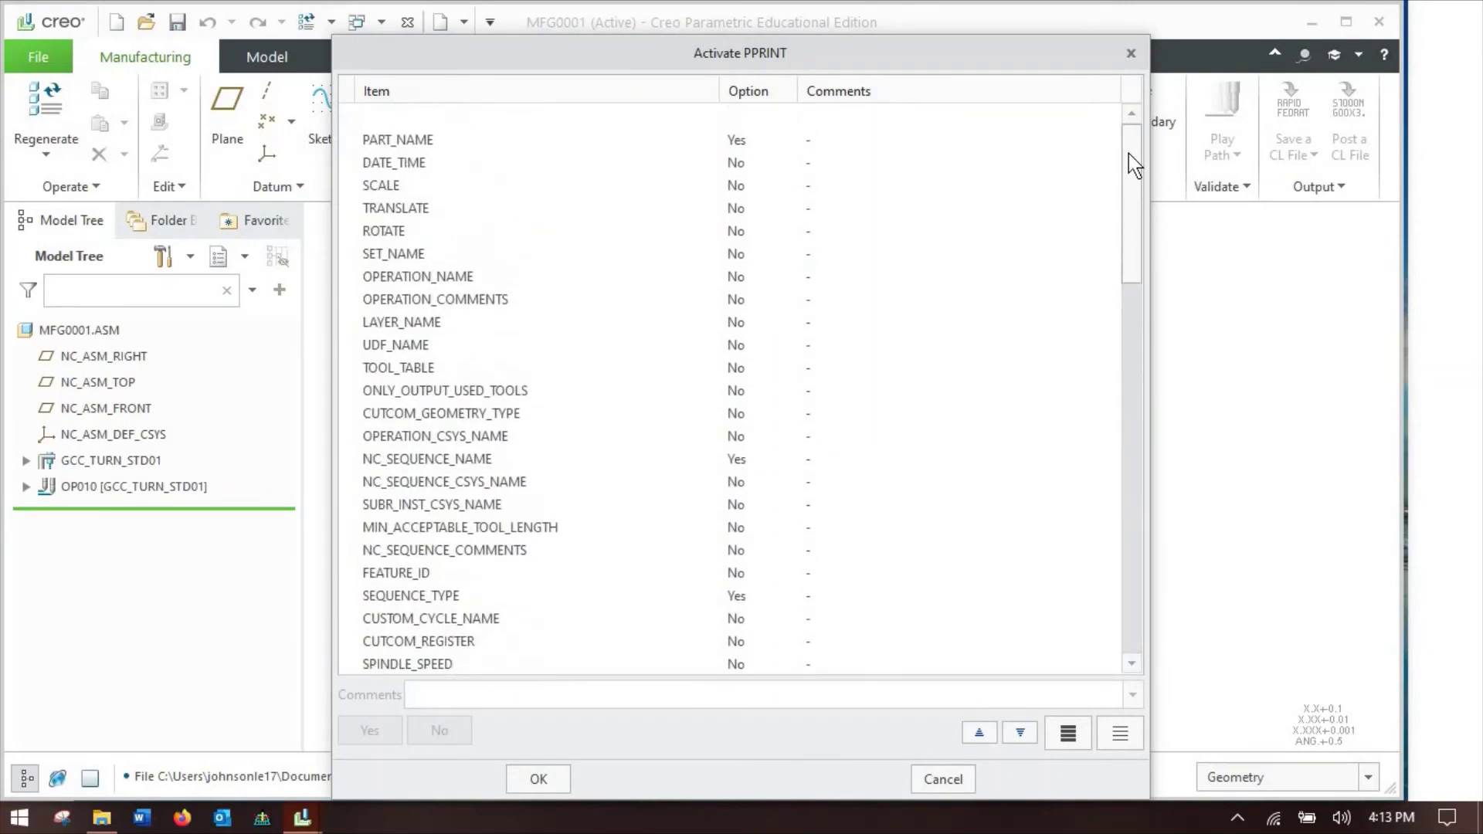
{"action": "left_click", "coordinate": [944, 778]}
{"action": "left_click", "coordinate": [722, 513]}
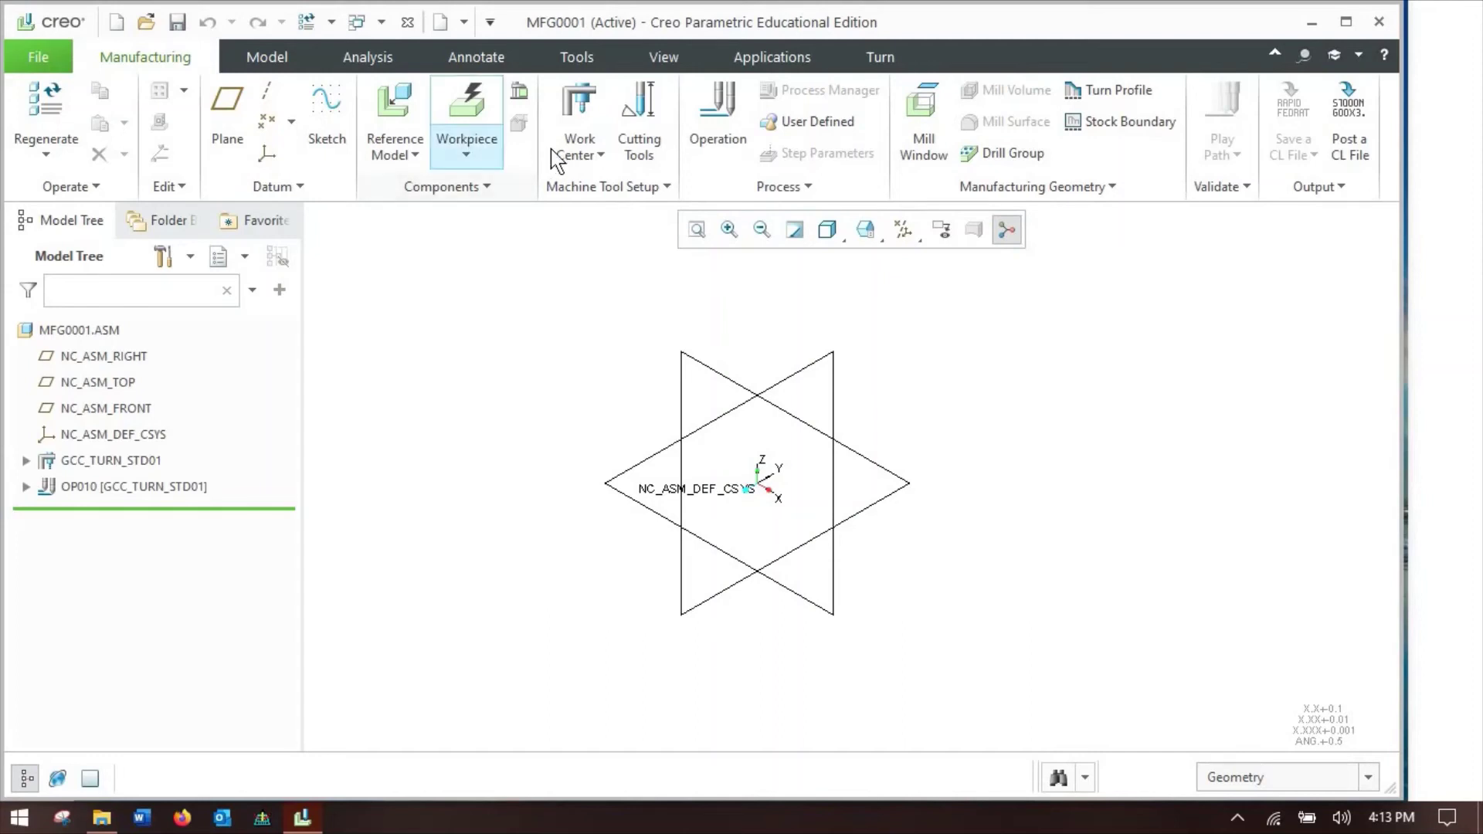
Modify the PPRINT table, selecting TOOL_TABLE, OPERATION_NAME, LENGTH and SIDE_WIDTH items
{"action": "left_click", "coordinate": [592, 193]}
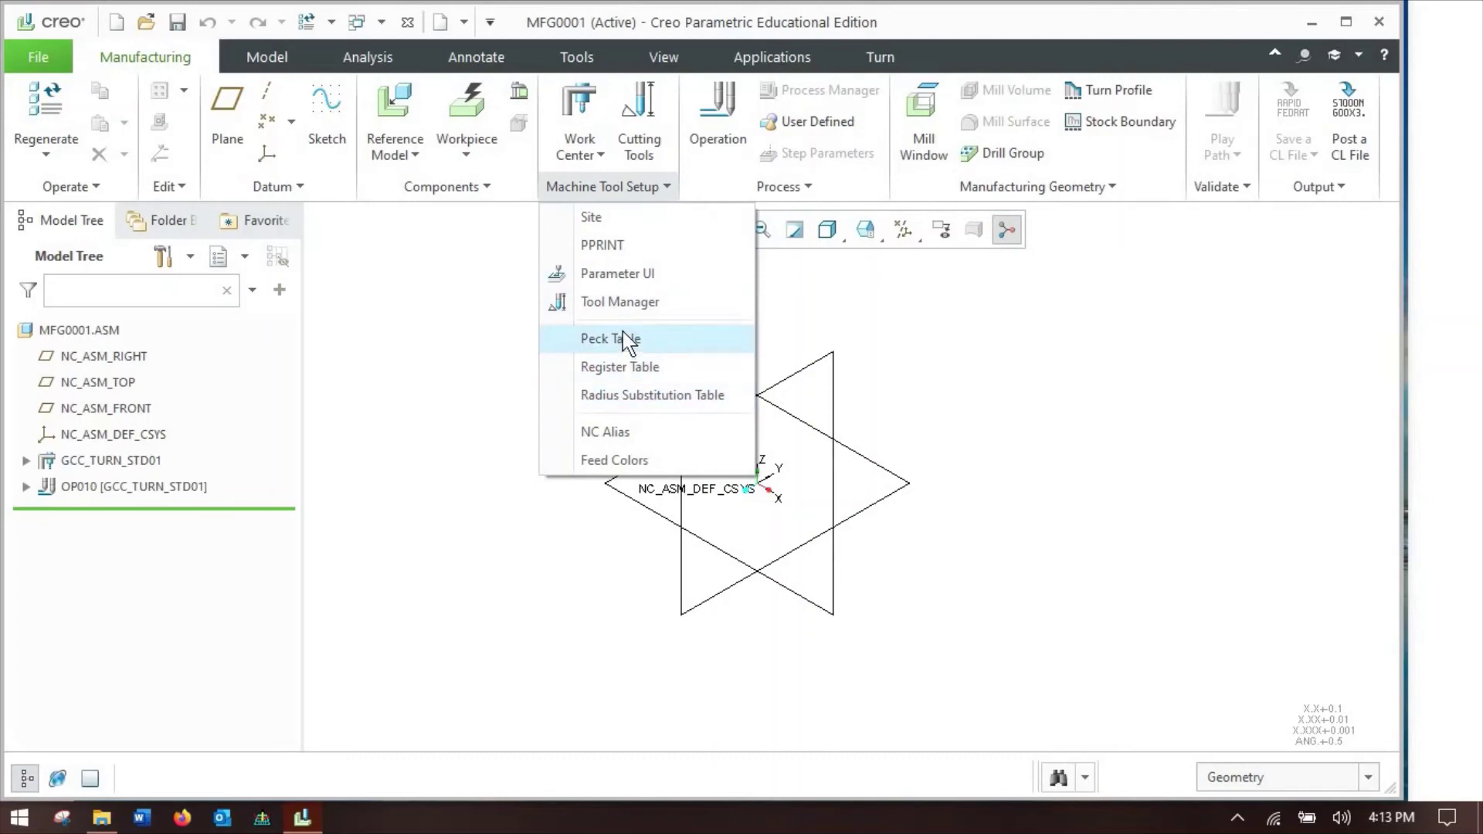
{"action": "left_click", "coordinate": [618, 244]}
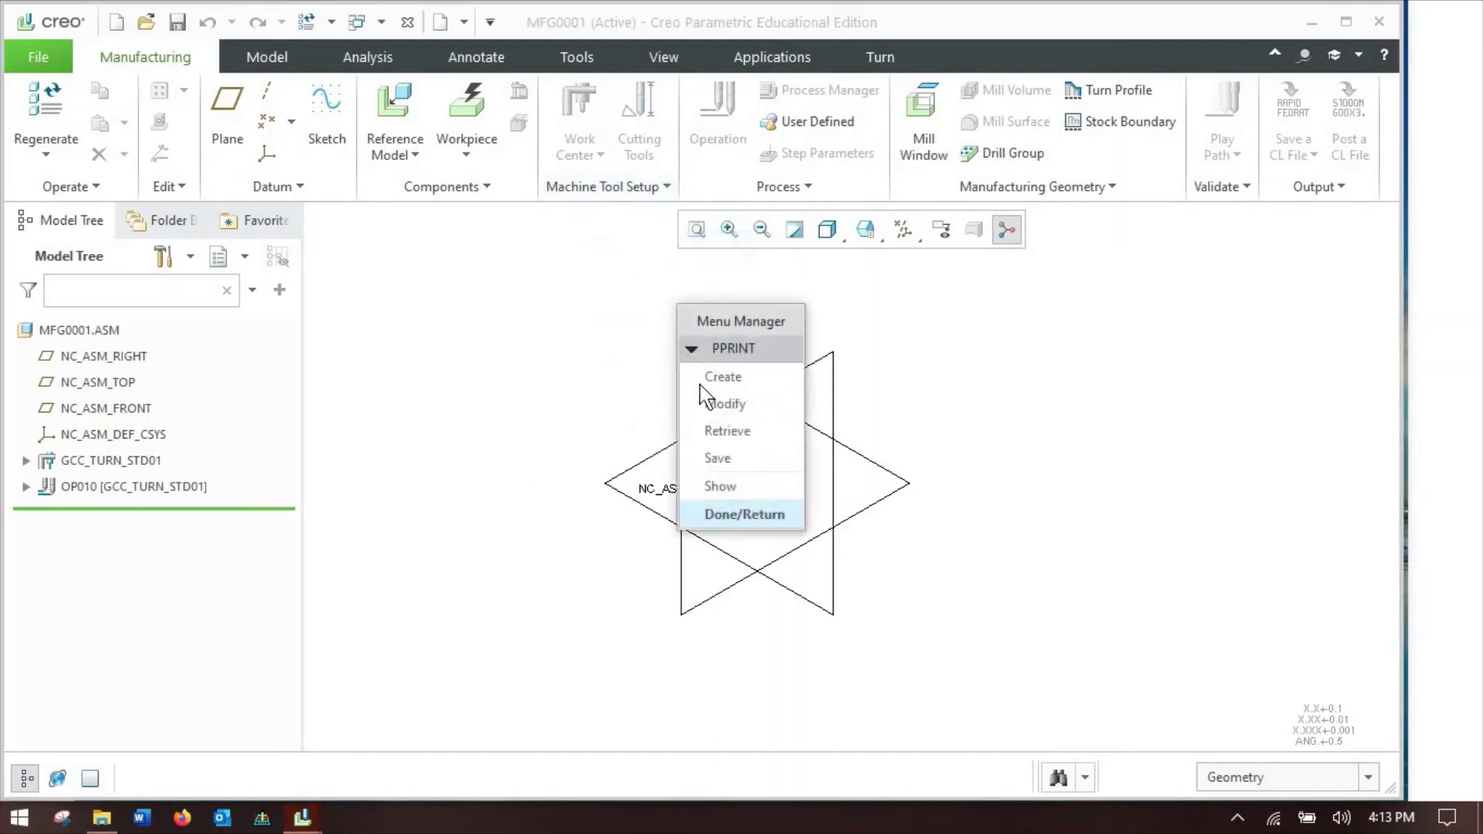
{"action": "left_click", "coordinate": [736, 407]}
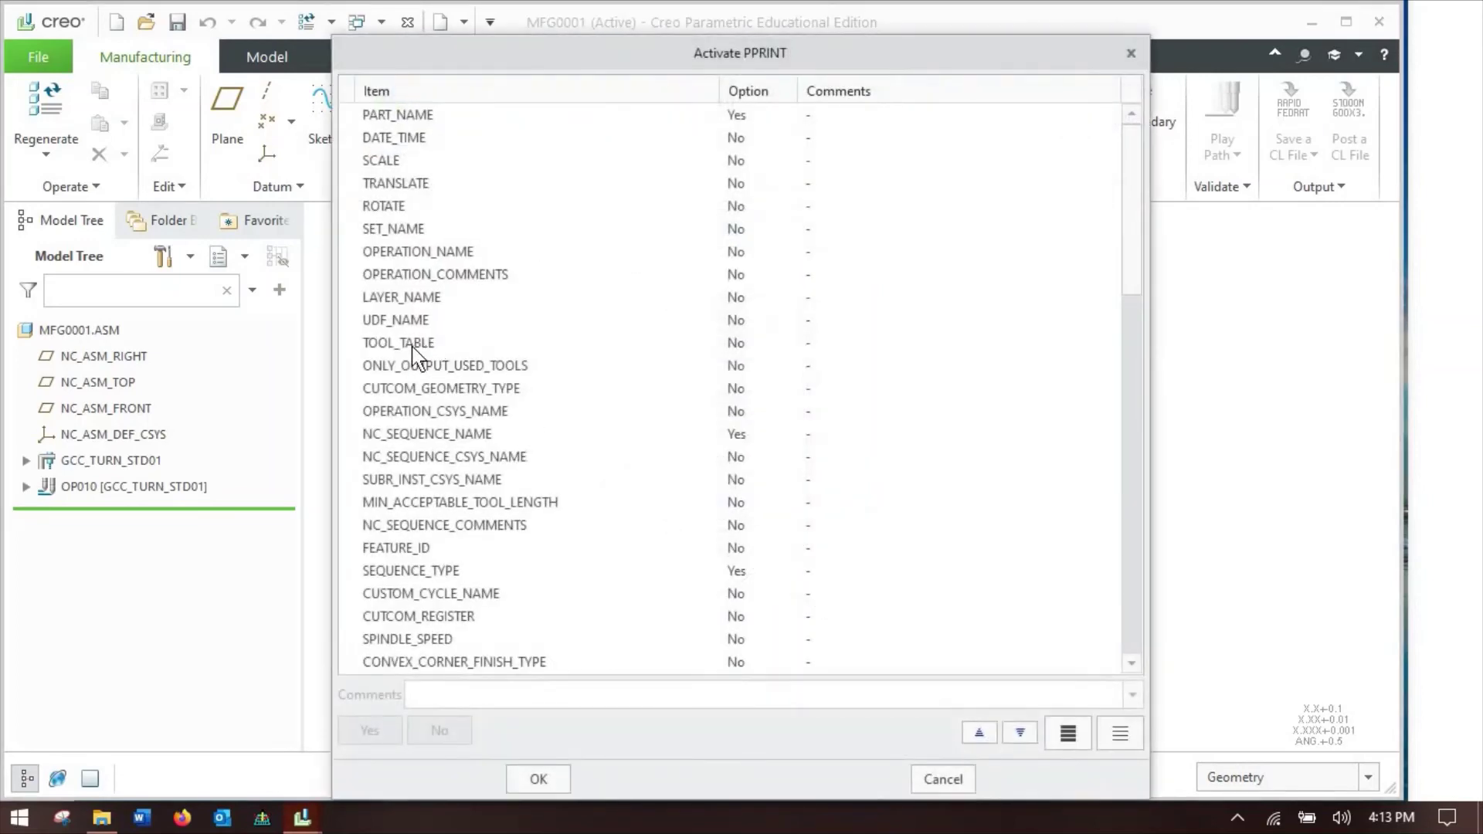
{"action": "left_click", "coordinate": [397, 345]}
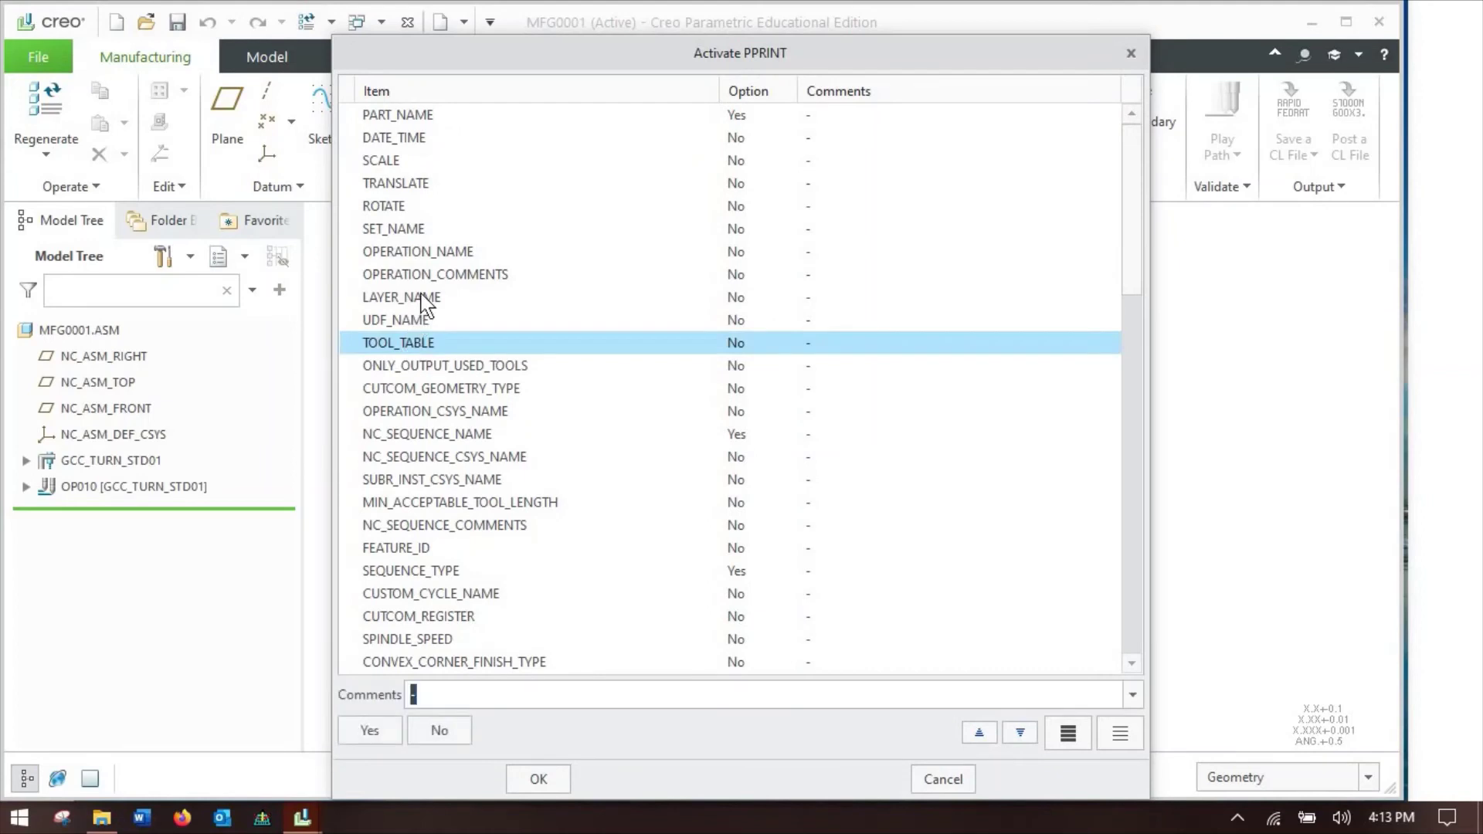
{"action": "left_click", "coordinate": [437, 251], "text": "ctrl"}
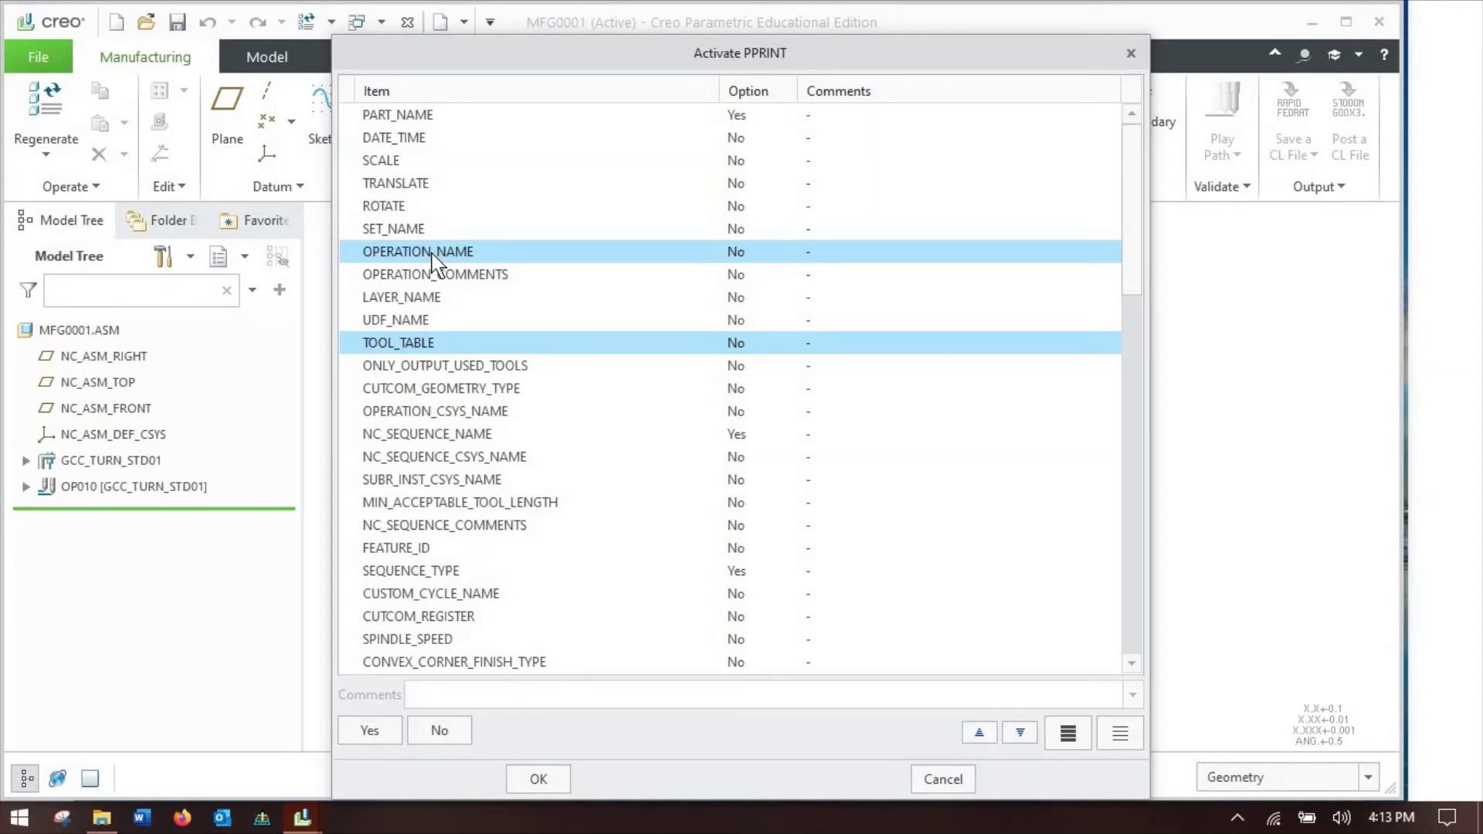
{"action": "scroll", "coordinate": [540, 575], "scroll_direction": "down", "scroll_amount": 7}
{"action": "scroll", "coordinate": [539, 533], "scroll_direction": "down", "scroll_amount": 10}
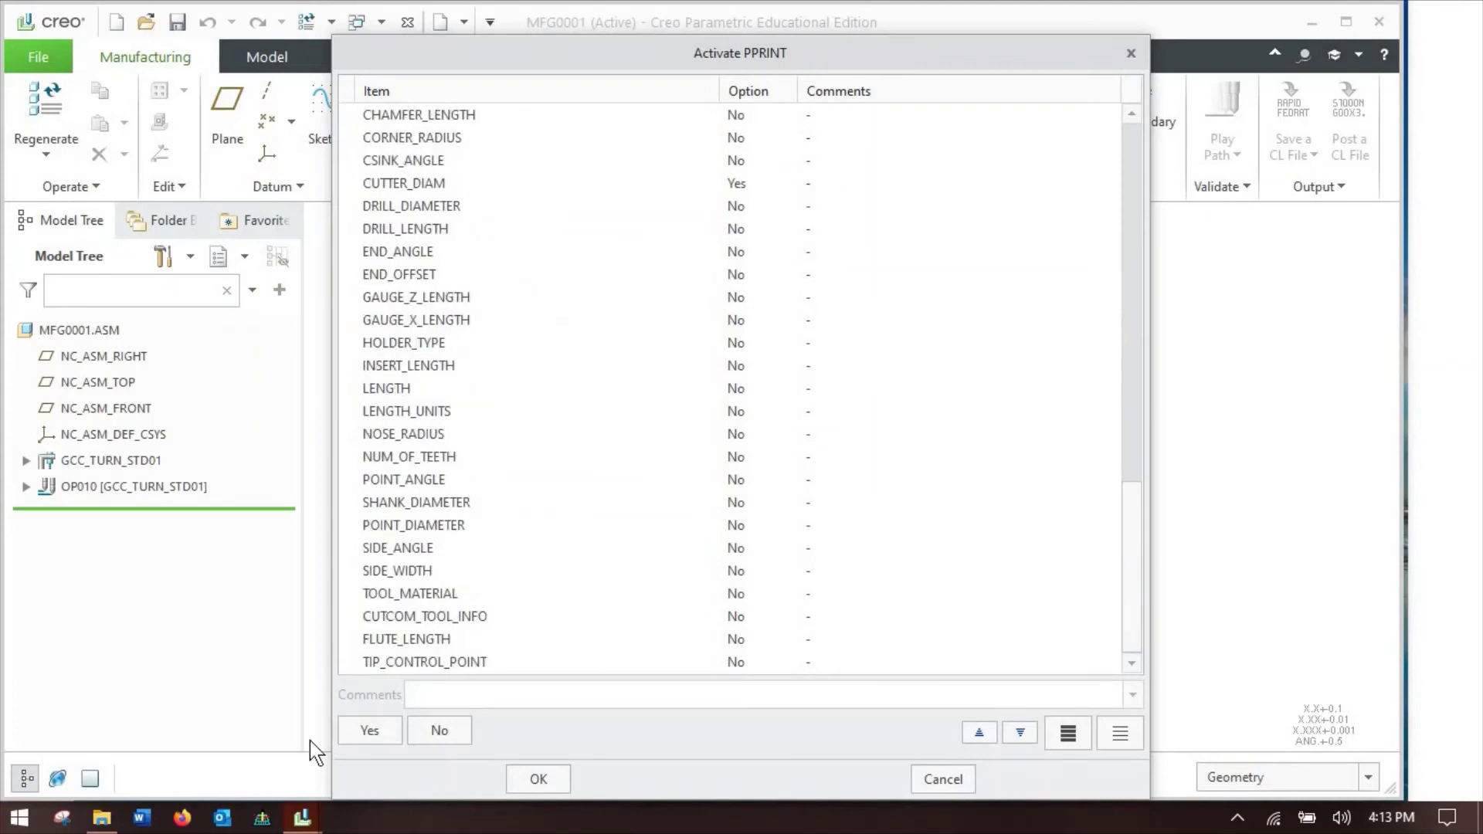
{"action": "left_click", "coordinate": [108, 827]}
{"action": "left_click", "coordinate": [753, 388]}
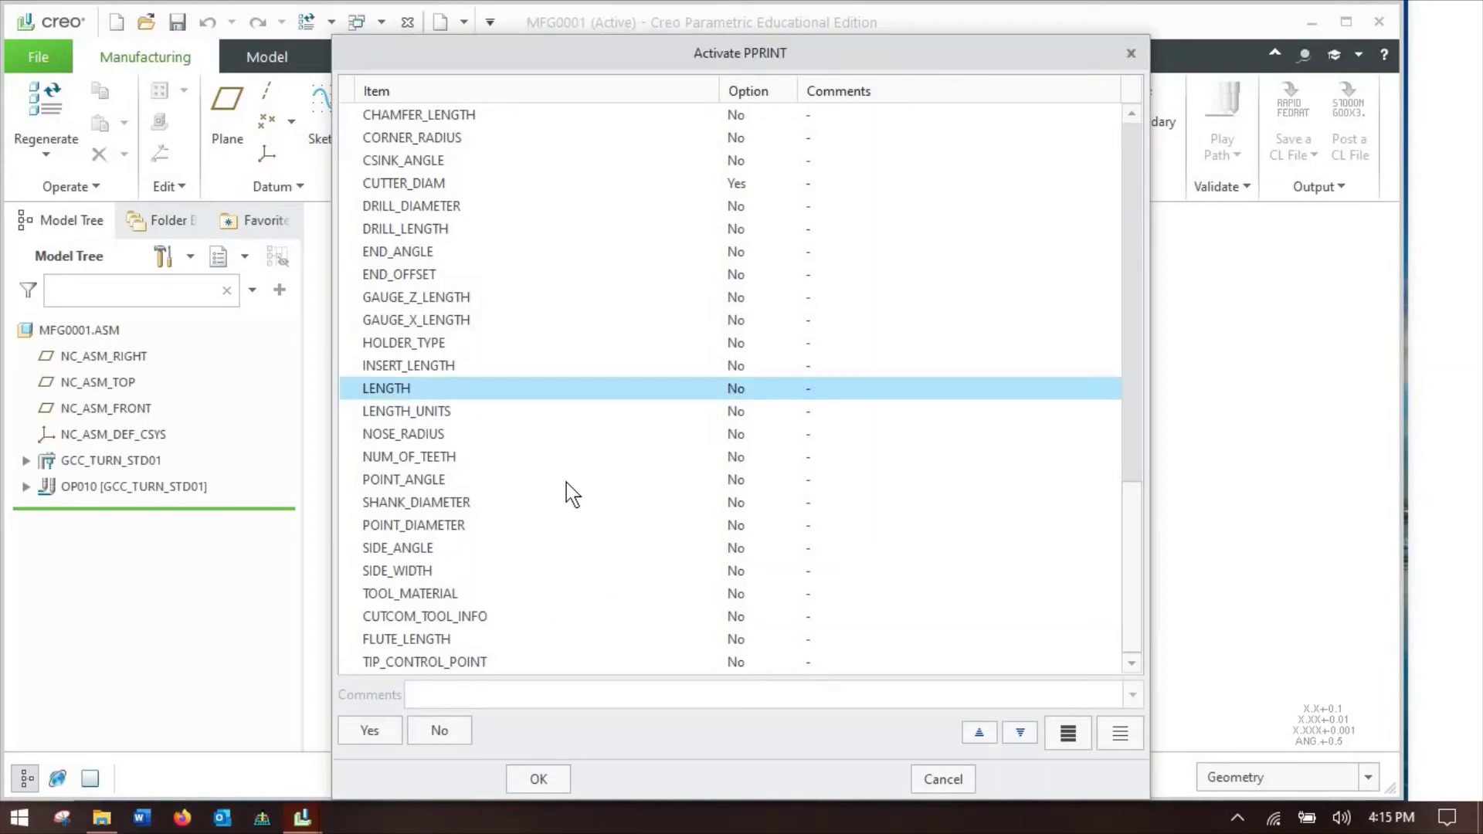
{"action": "left_click", "coordinate": [558, 570], "text": "ctrl"}
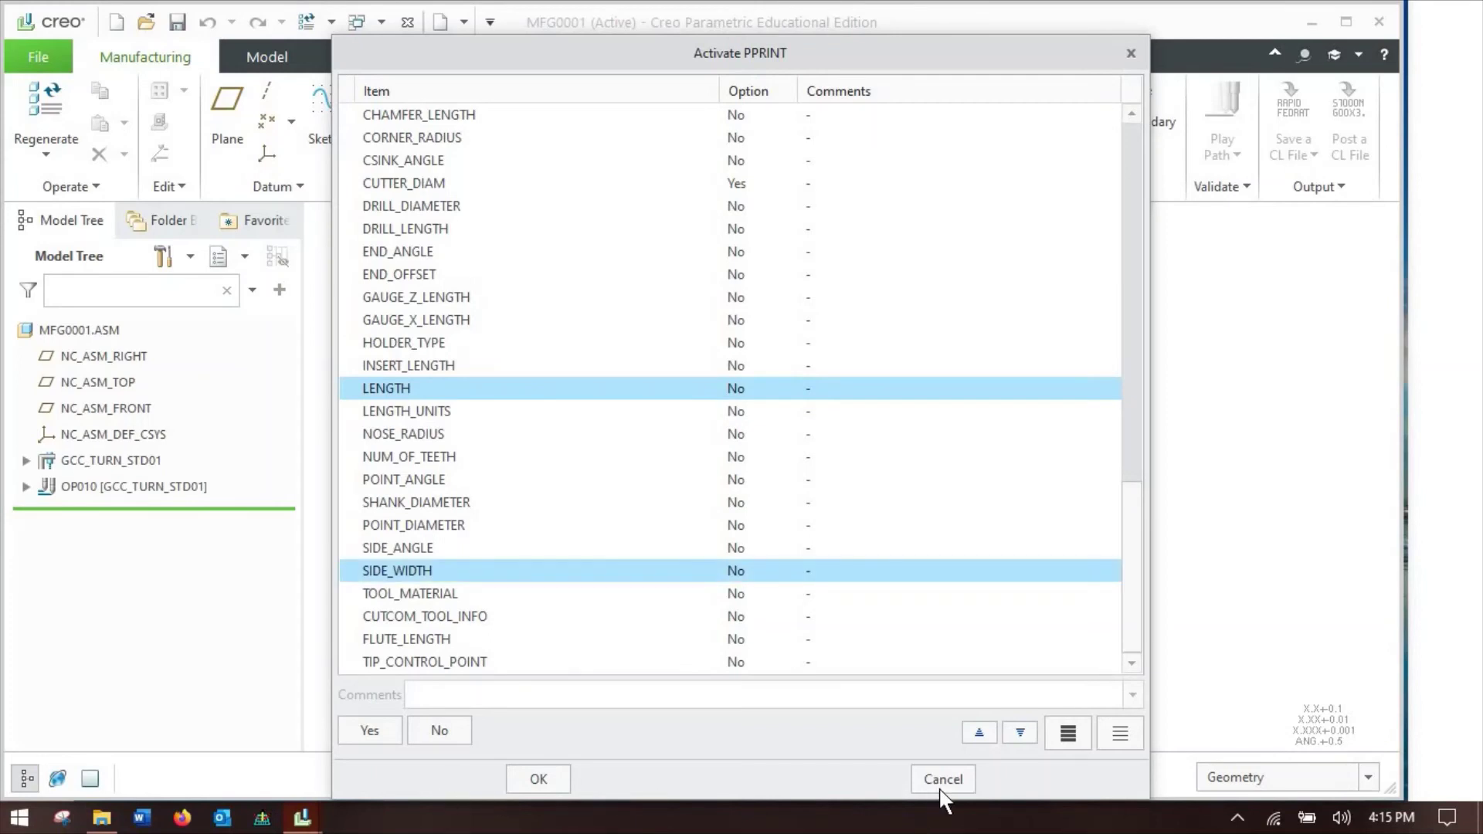
Accept the PPRINT table and save it under the default PPRINT file name
{"action": "left_click", "coordinate": [538, 778]}
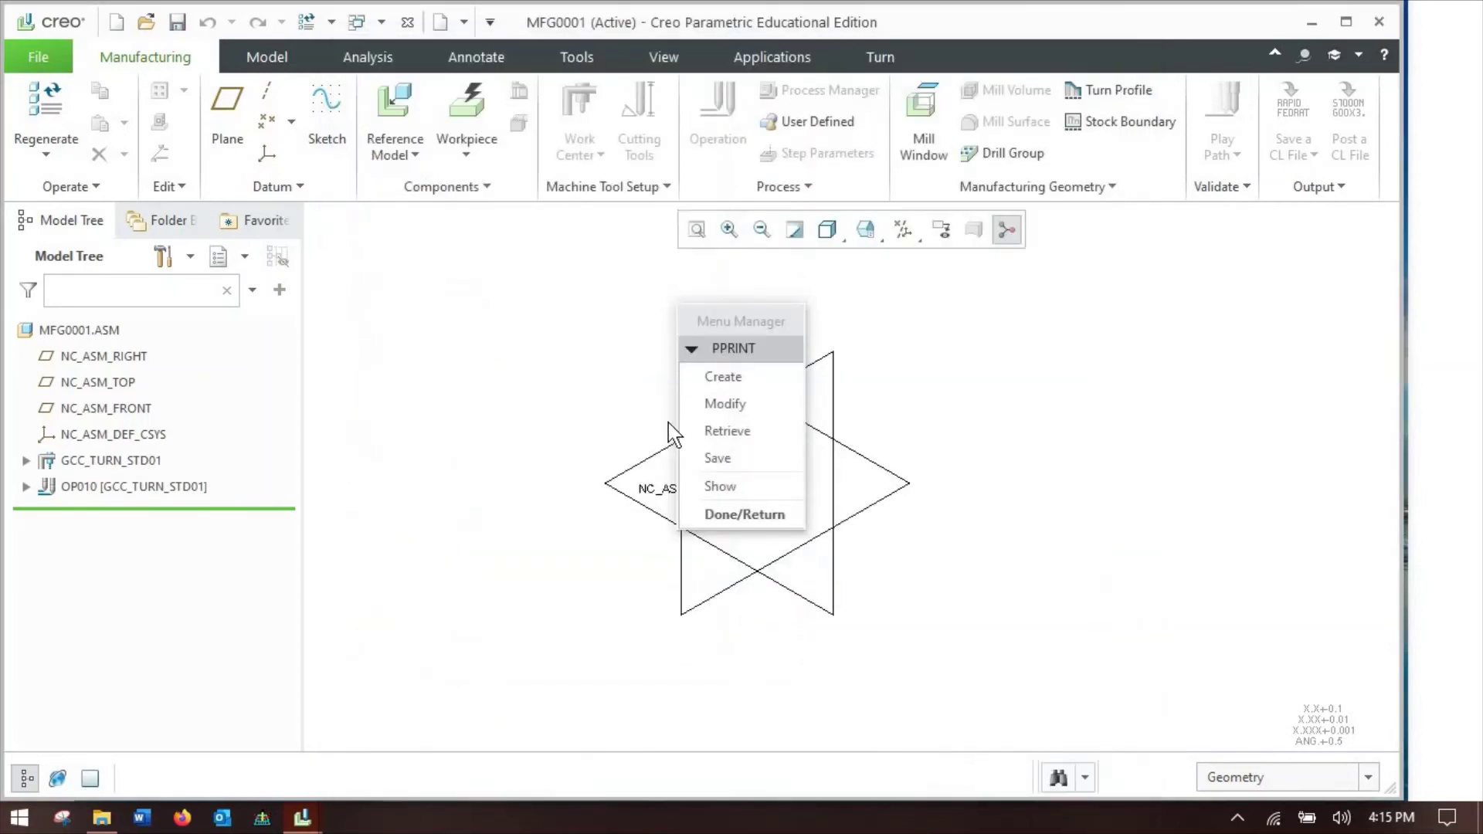
{"action": "left_click", "coordinate": [719, 458]}
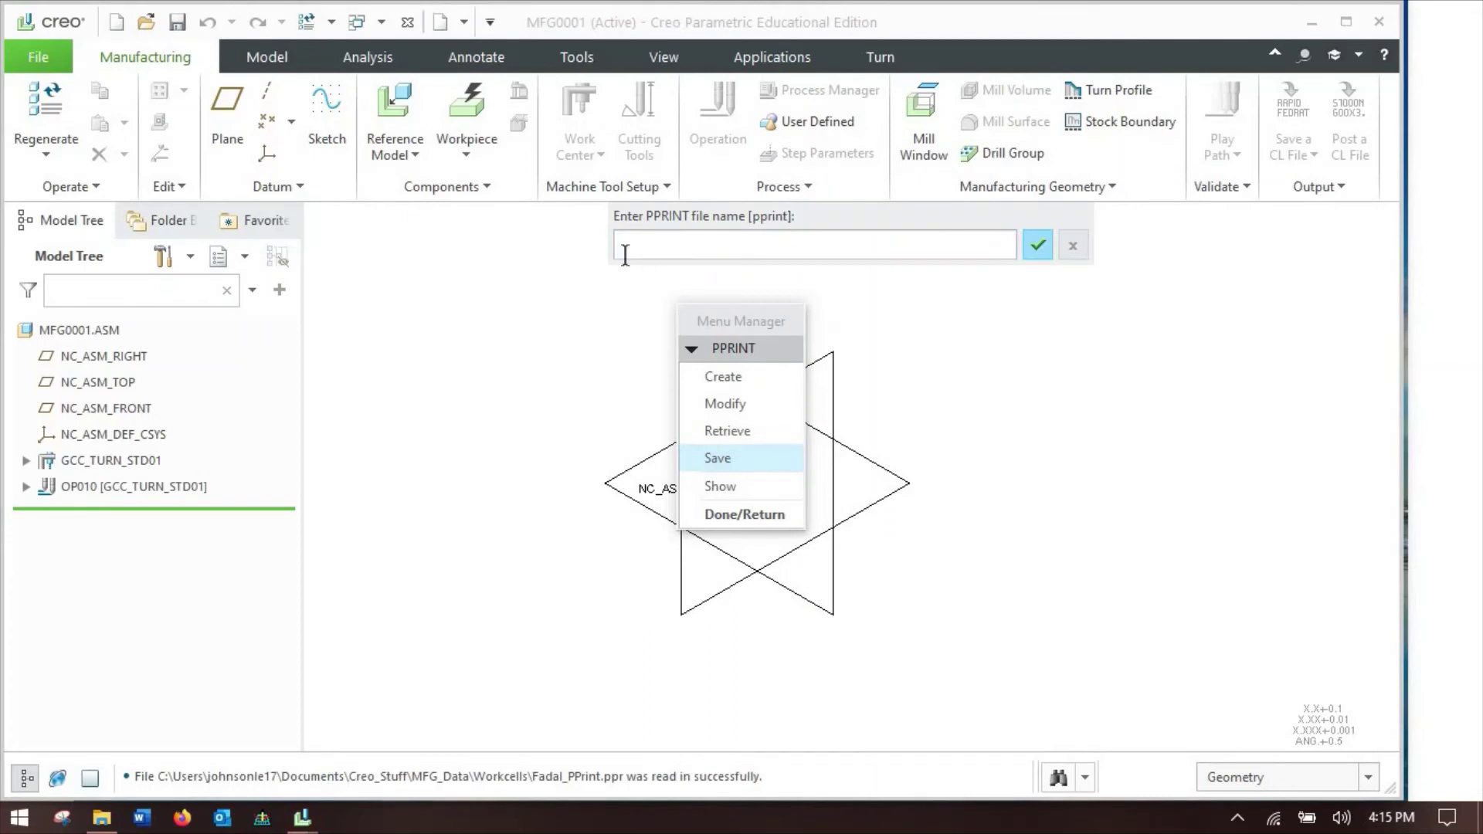
{"action": "left_click", "coordinate": [1037, 245]}
{"action": "left_click", "coordinate": [775, 521]}
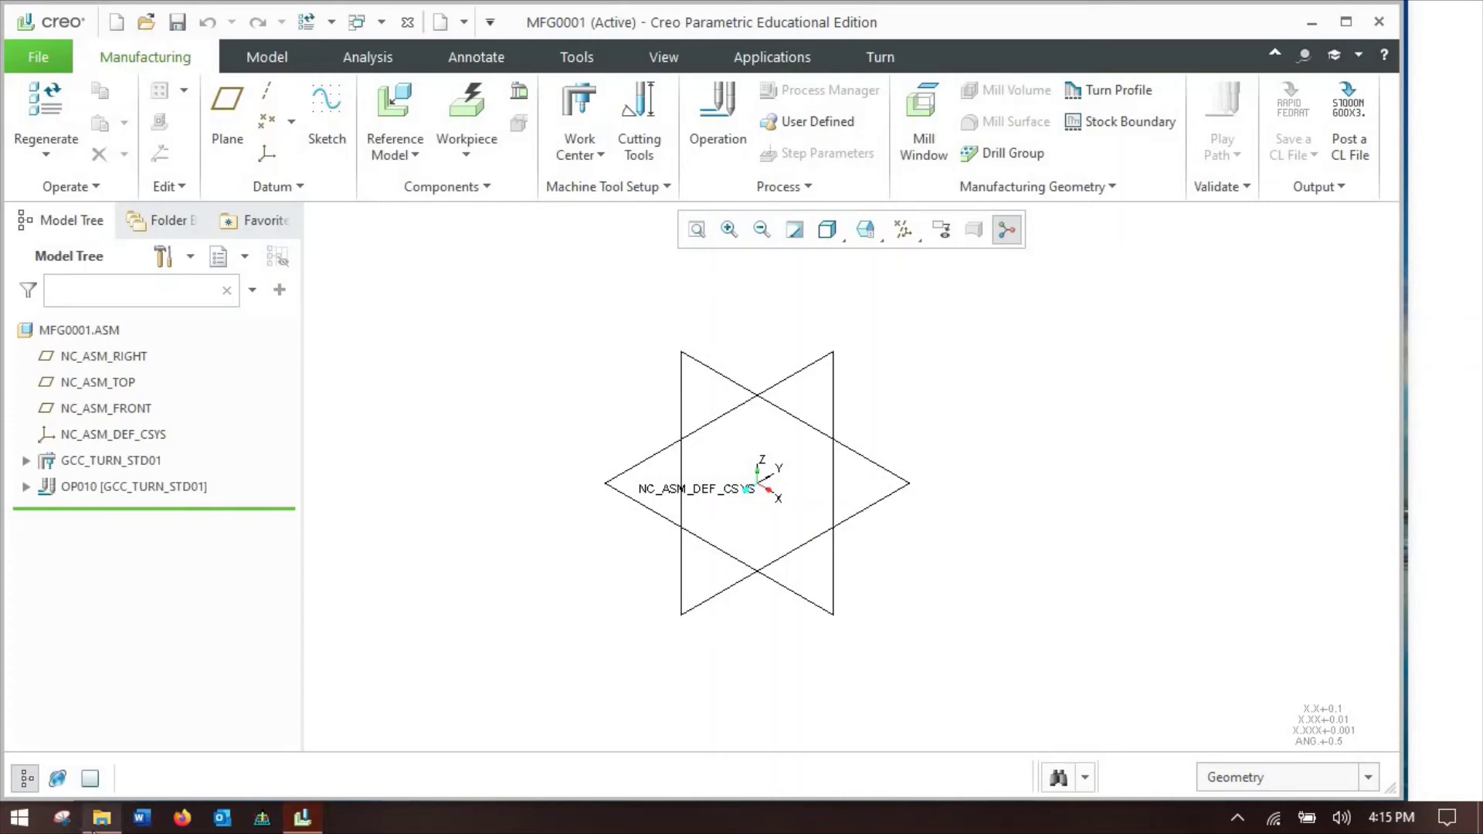
Browse the MFG_Data\GPosts folder's uncx01 post files in File Explorer, then minimize it
{"action": "left_click", "coordinate": [102, 817]}
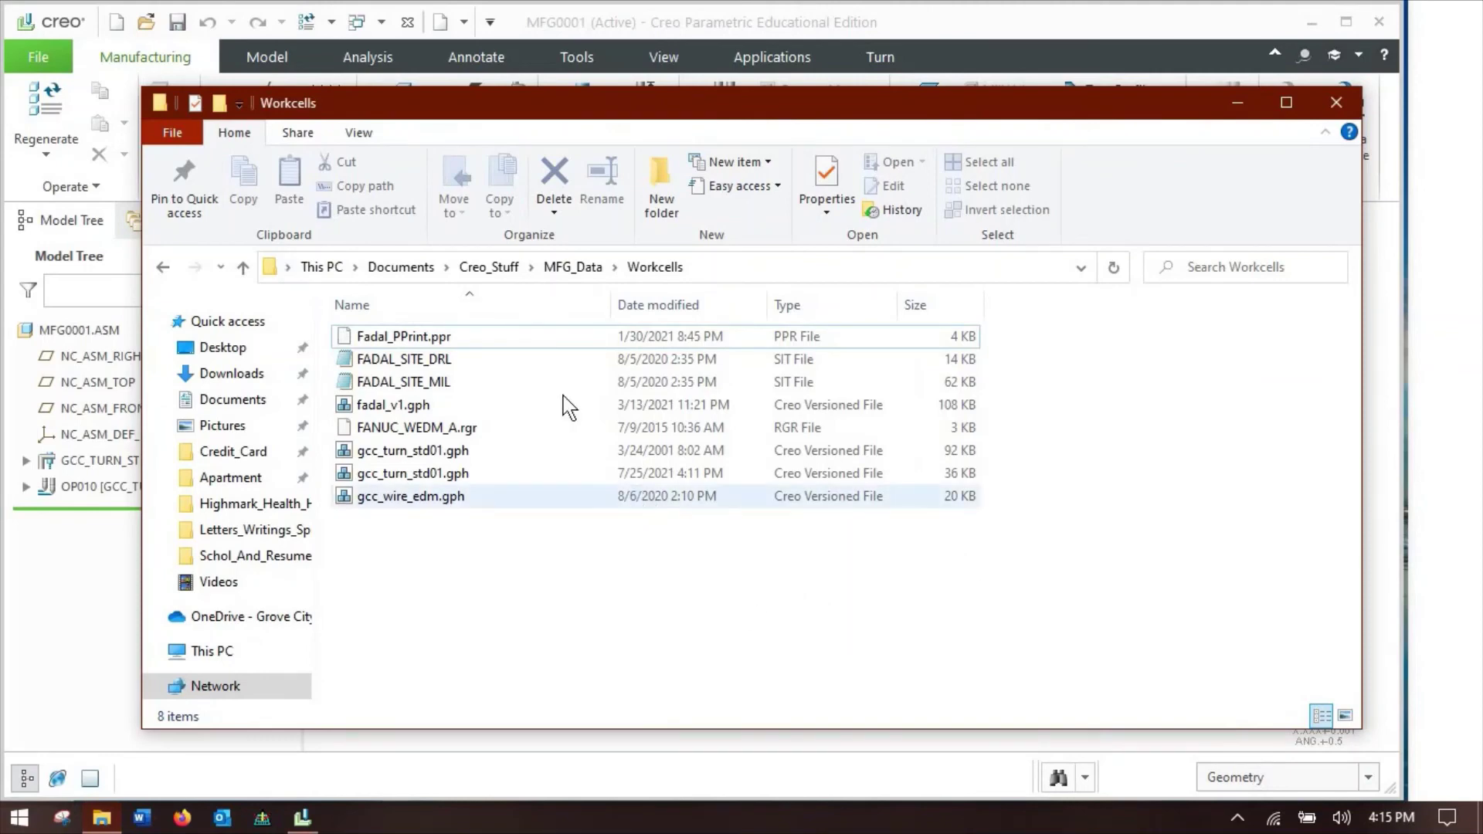
{"action": "left_click", "coordinate": [580, 268]}
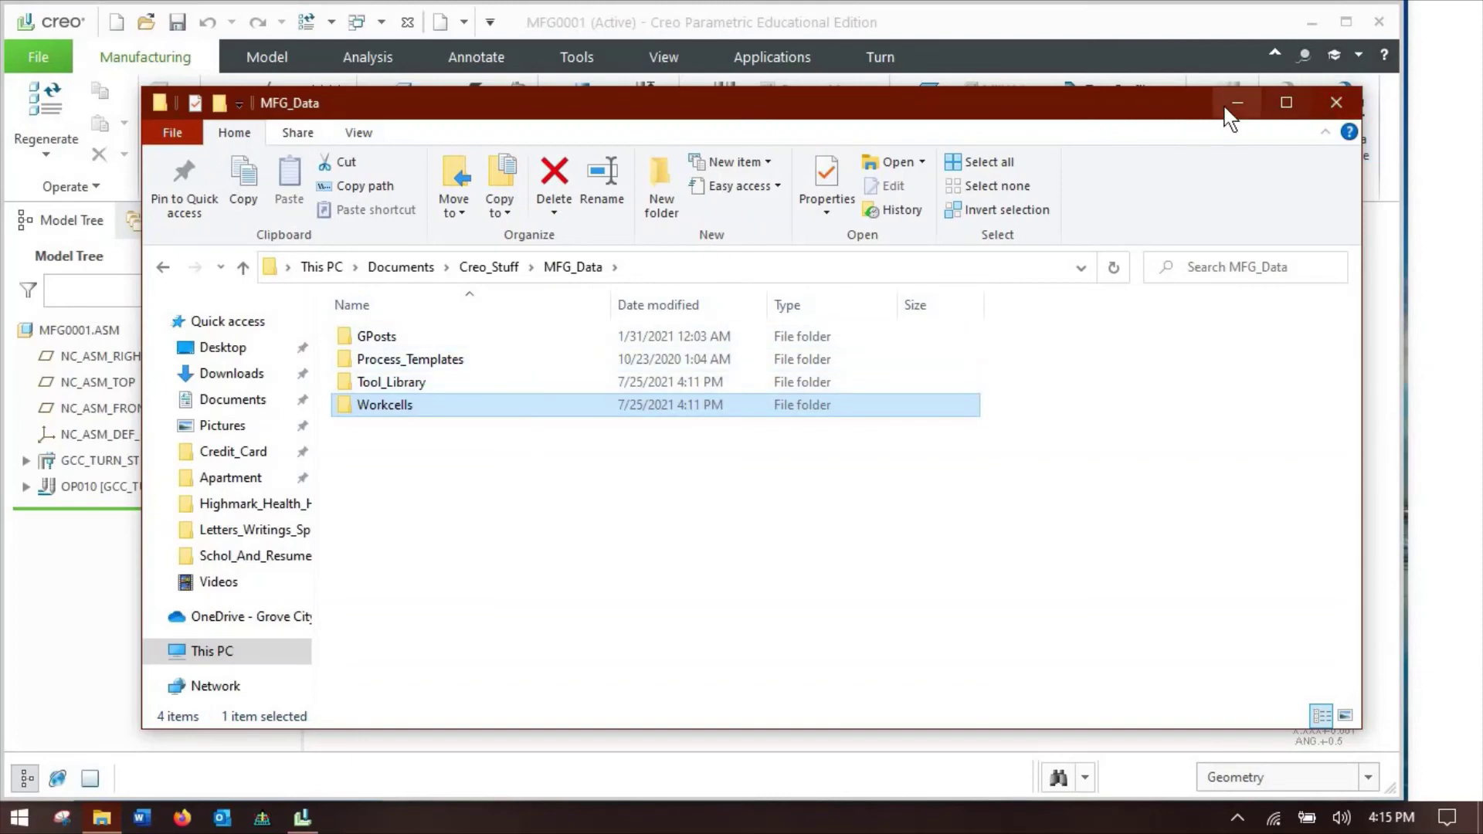
{"action": "double_click", "coordinate": [496, 339]}
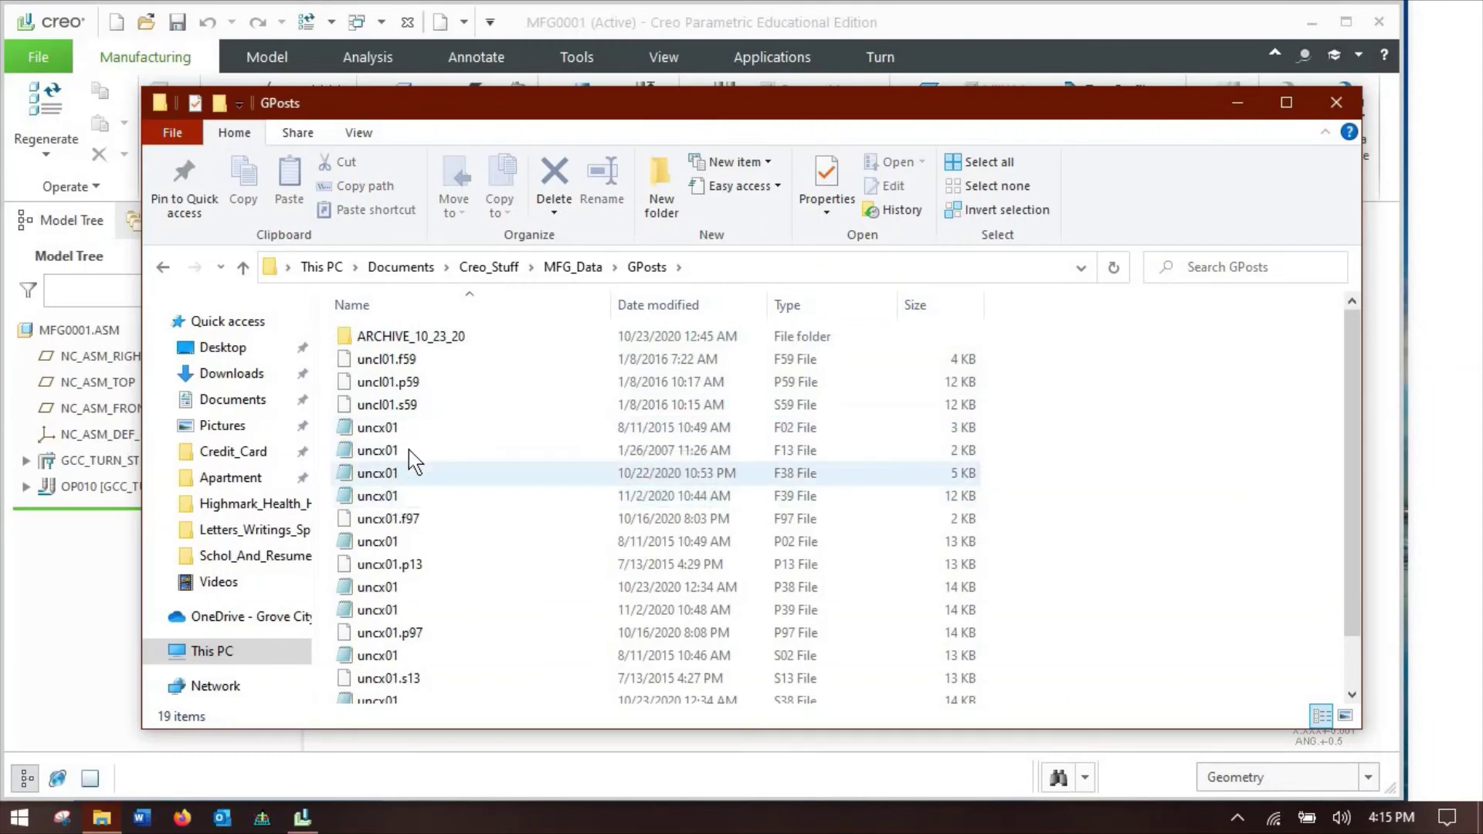
{"action": "scroll", "coordinate": [425, 652], "scroll_direction": "down", "scroll_amount": 1}
{"action": "scroll", "coordinate": [421, 633], "scroll_direction": "up", "scroll_amount": 1}
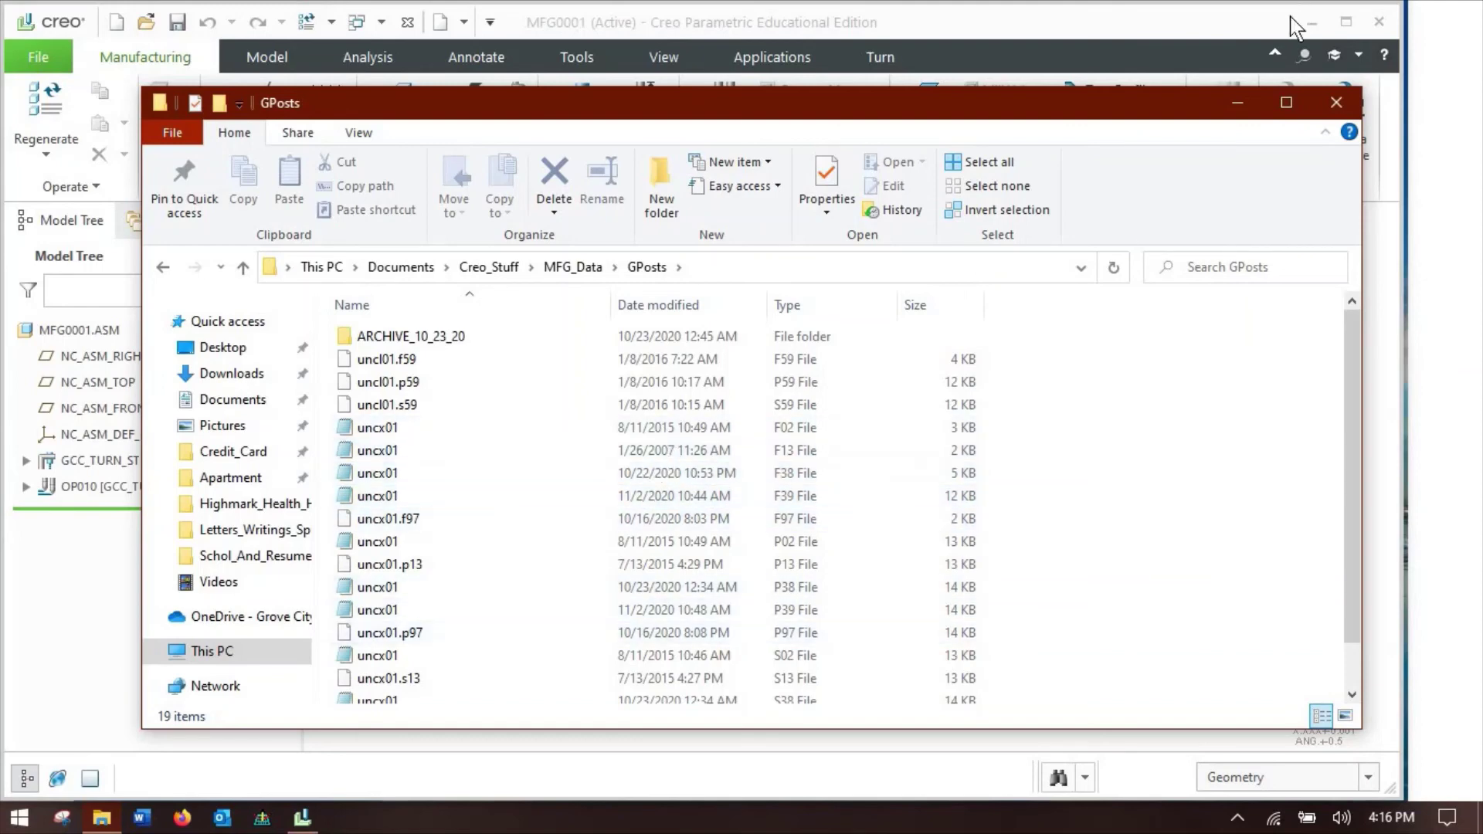
{"action": "left_click", "coordinate": [1336, 103]}
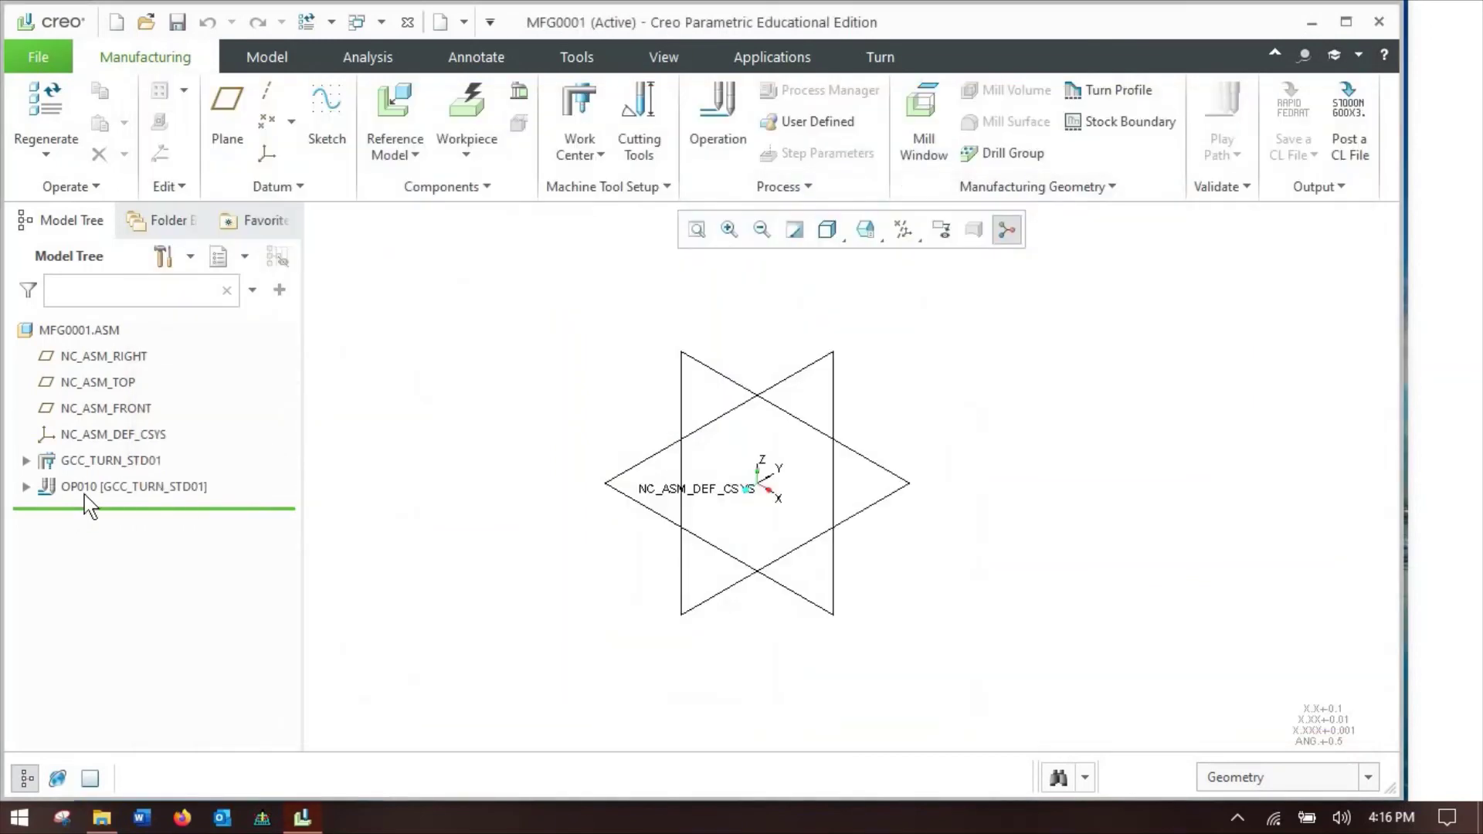
Edit the GCC_TURN_STD01 work center definition to see its UNCL01 post processor, then restore the GPosts folder
{"action": "right_click", "coordinate": [98, 464]}
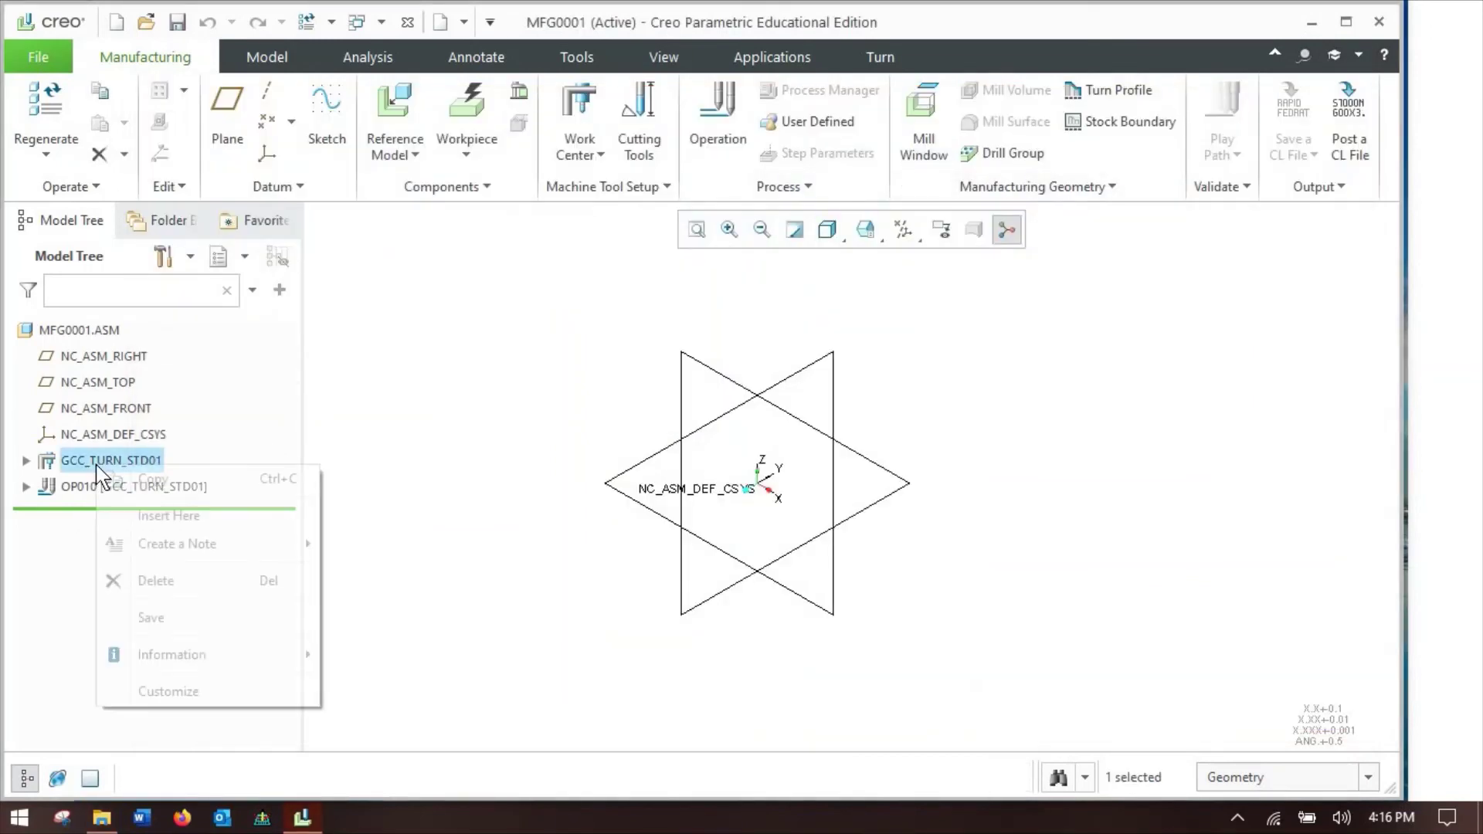
{"action": "left_click", "coordinate": [105, 390]}
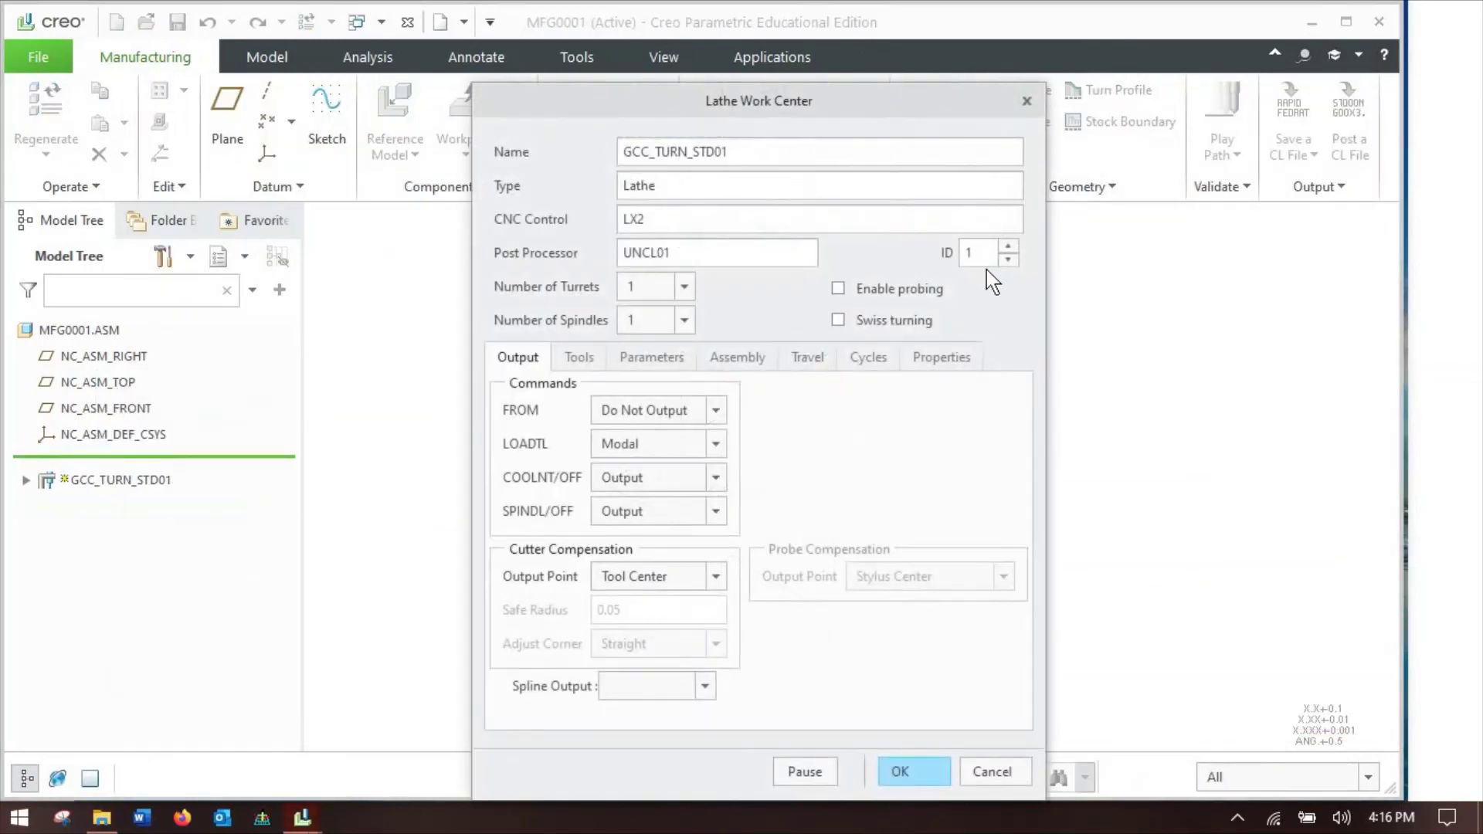
{"action": "left_click", "coordinate": [122, 820]}
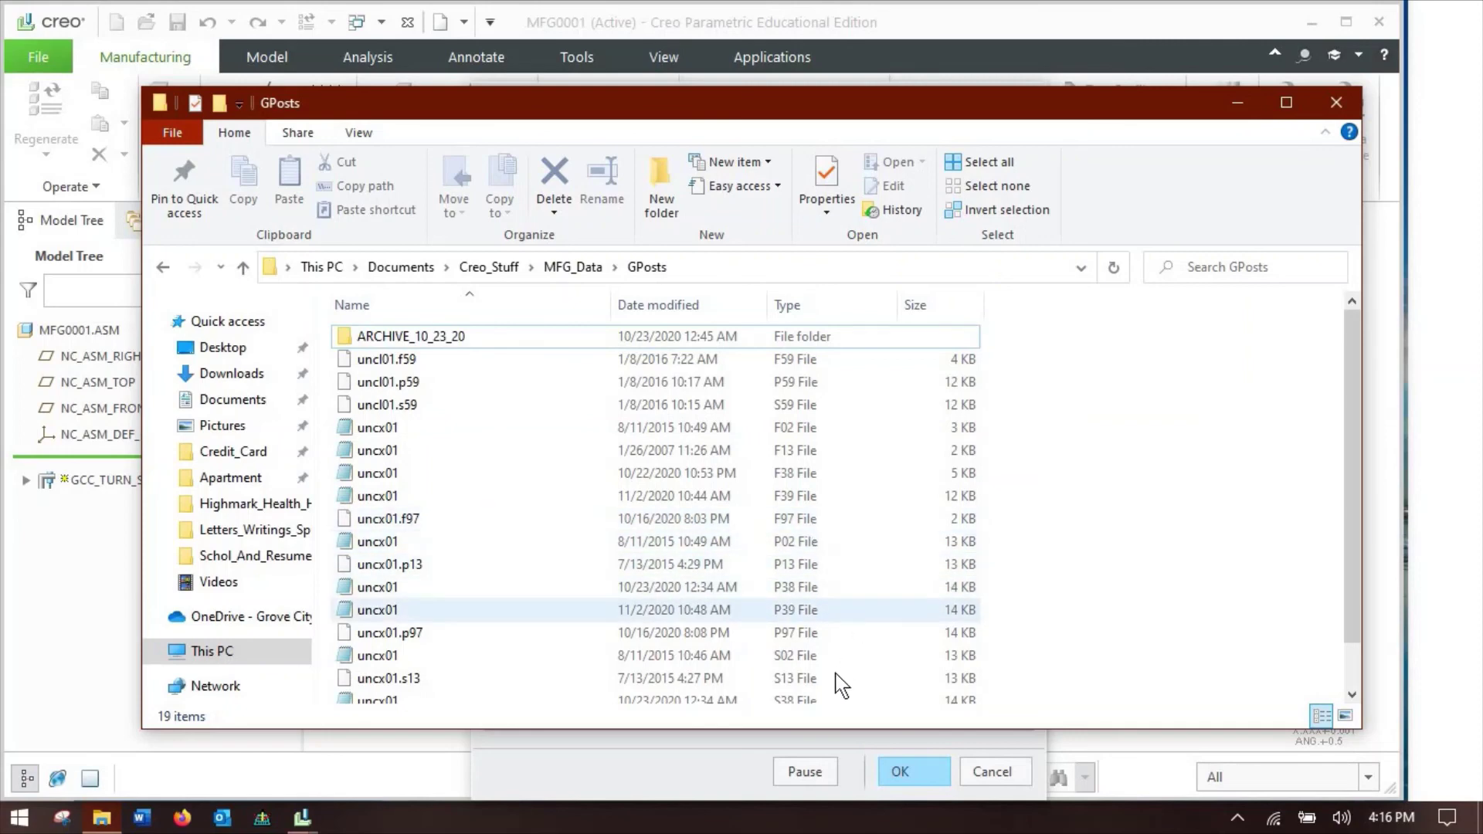
{"action": "scroll", "coordinate": [831, 674], "scroll_direction": "down", "scroll_amount": 1}
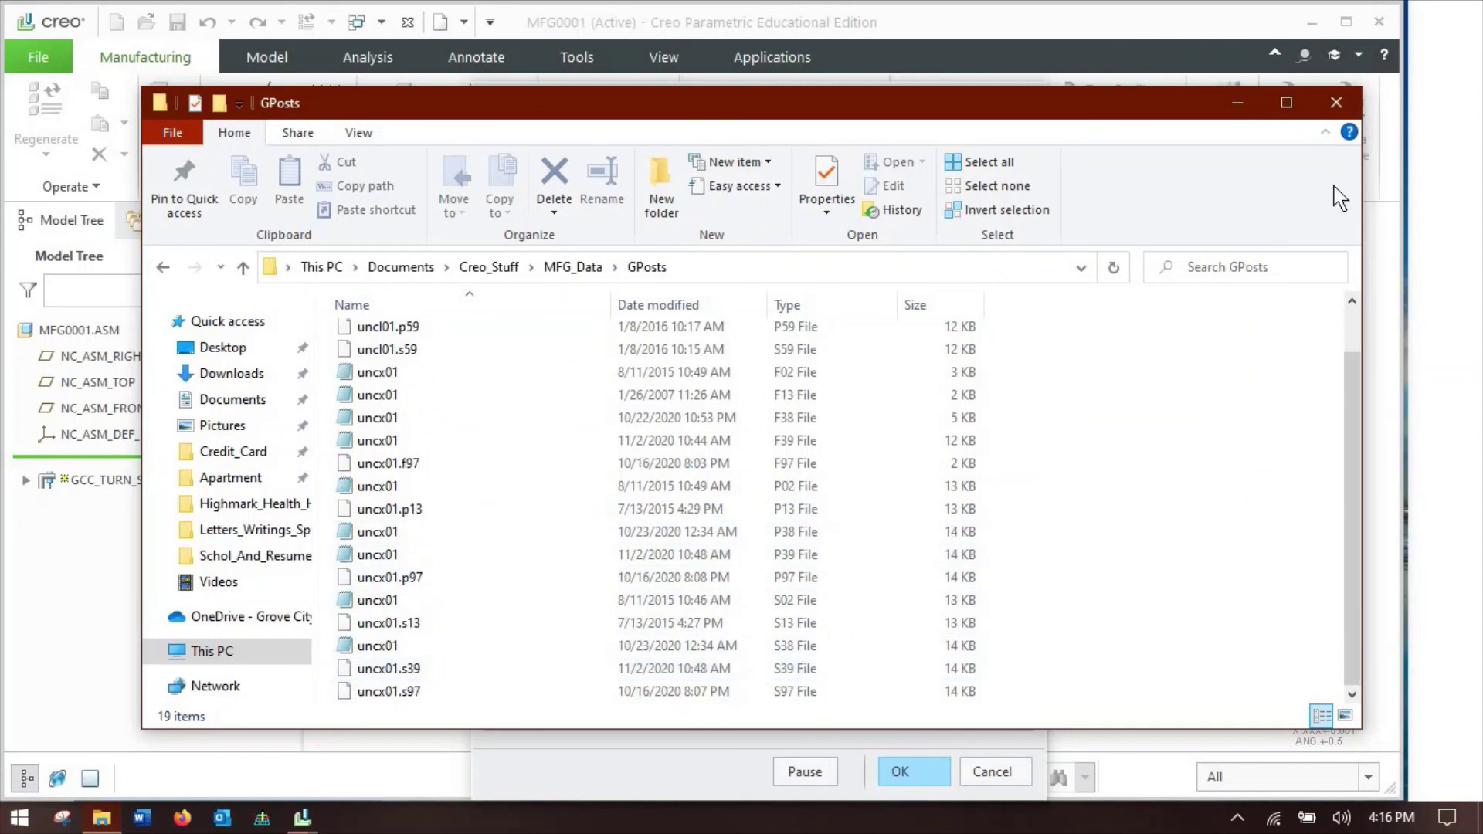